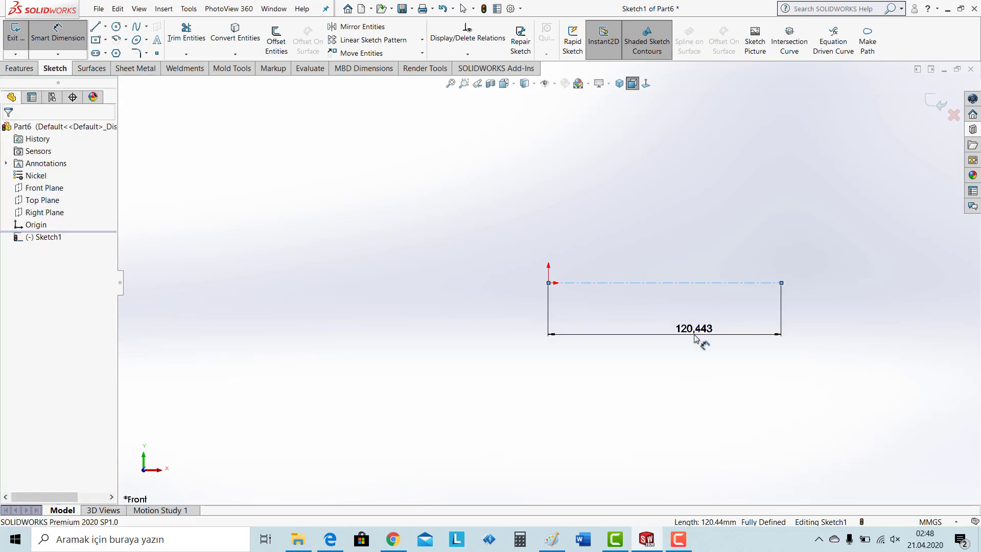
Step: Dimension the horizontal centerline's length and set it to 50 mm
{"action": "left_click", "coordinate": [700, 341]}
{"action": "type", "text": "50"}
{"action": "key", "text": "Return"}
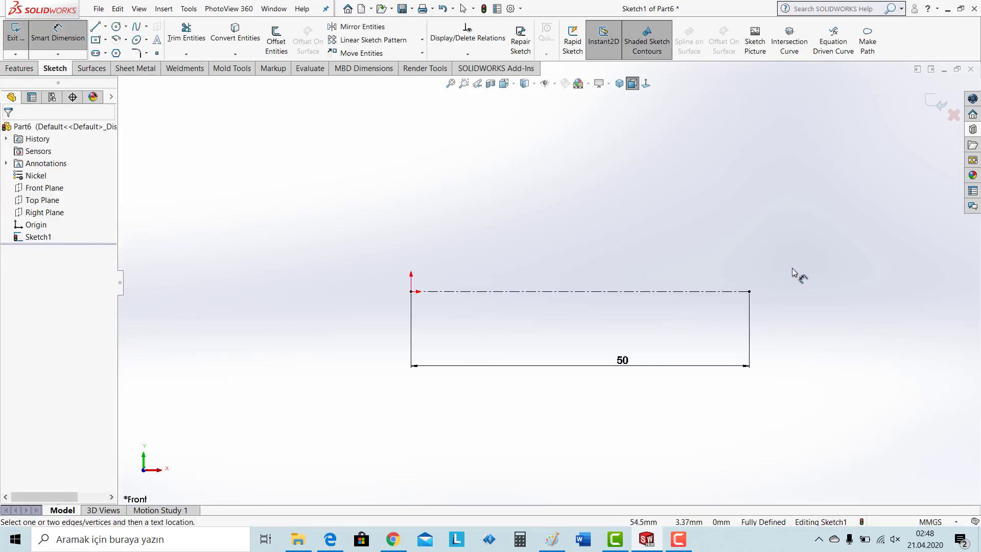
Step: Sketch a circle centred on the origin with a radius of about 9 mm
{"action": "left_click", "coordinate": [115, 29]}
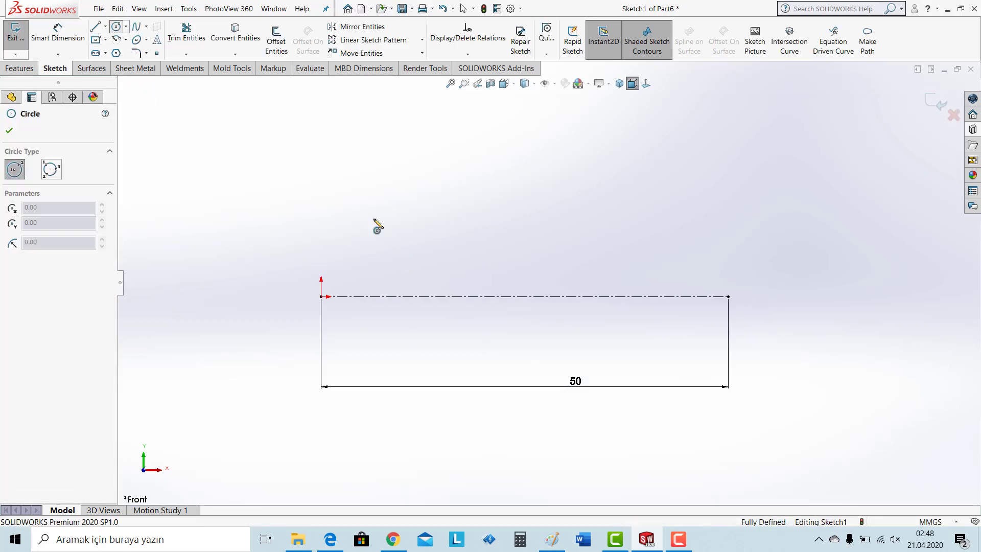
{"action": "left_click", "coordinate": [321, 296]}
{"action": "left_click", "coordinate": [253, 328]}
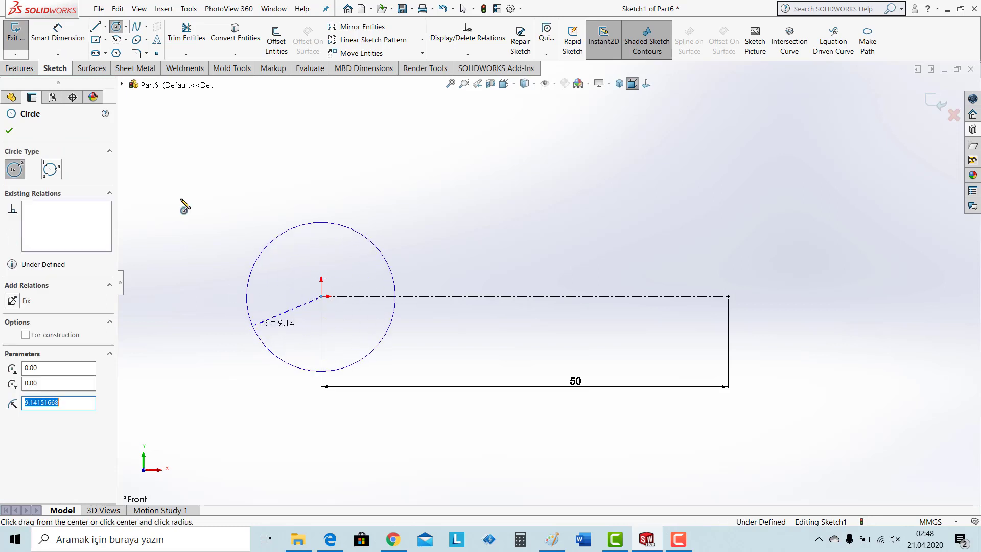
{"action": "key", "text": "Escape"}
Step: Sketch a stepped line profile from the centerline's free end, about 10 mm high, ending in a downward line of about 8.5 mm inside the circle
{"action": "key", "text": "l"}
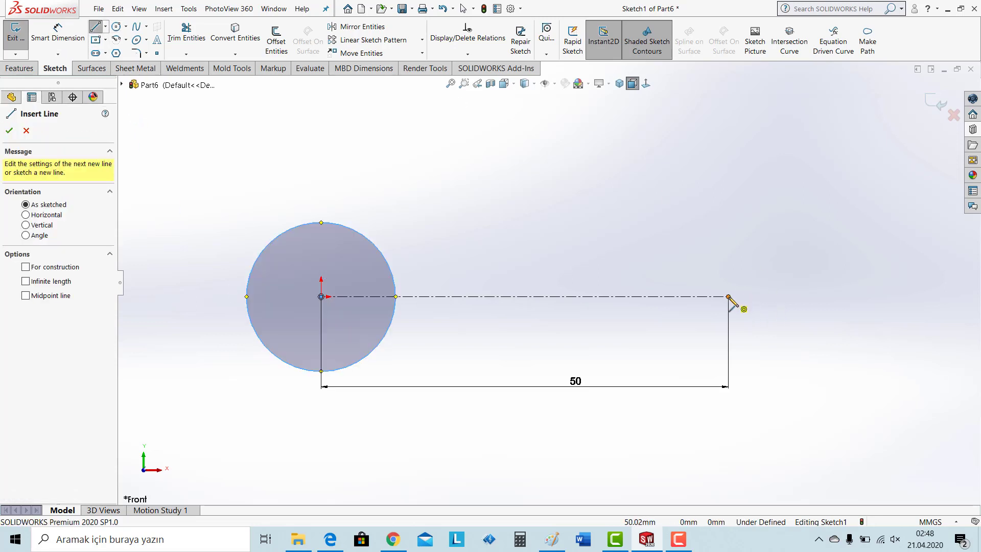
{"action": "left_click", "coordinate": [728, 296]}
{"action": "left_click", "coordinate": [728, 264]}
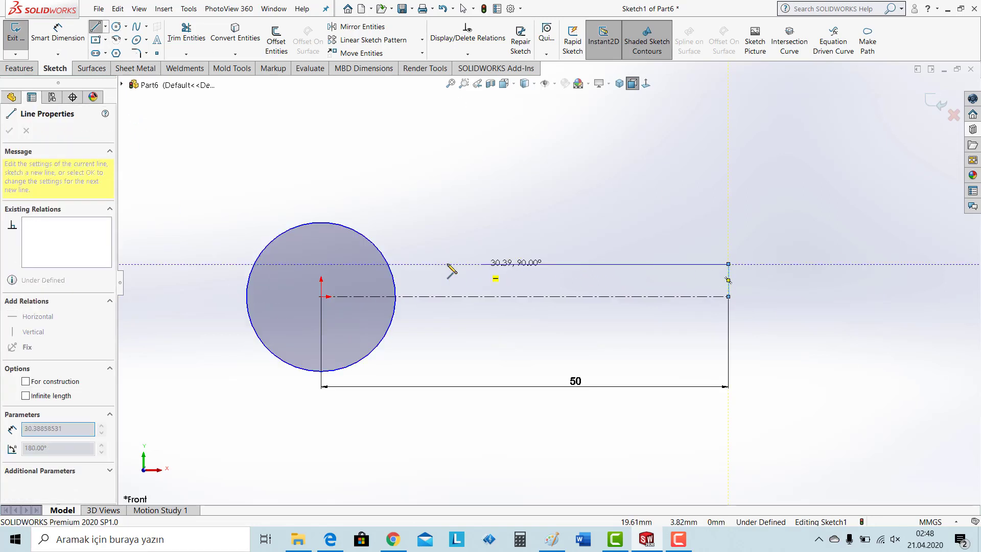
{"action": "left_click", "coordinate": [418, 263]}
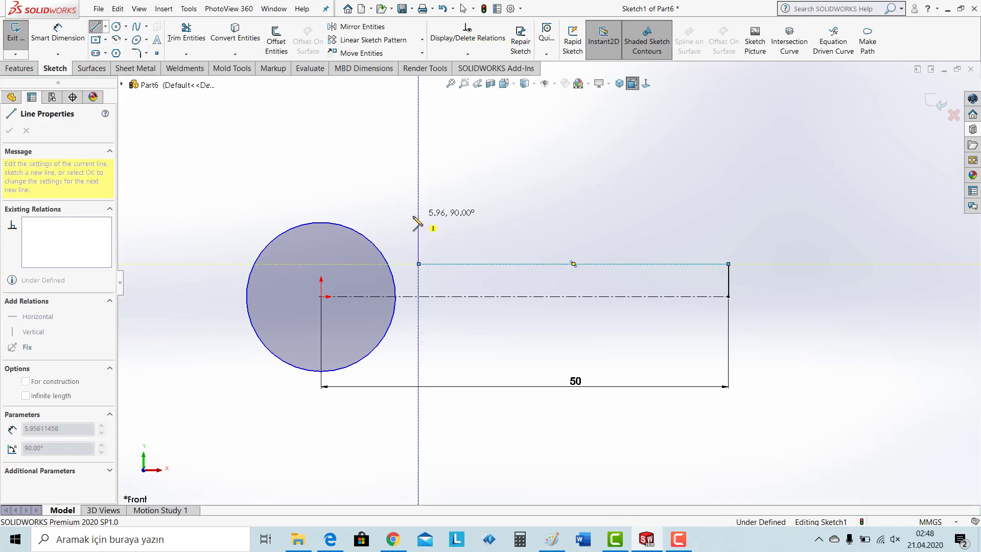
{"action": "left_click", "coordinate": [418, 215]}
{"action": "left_click", "coordinate": [367, 215]}
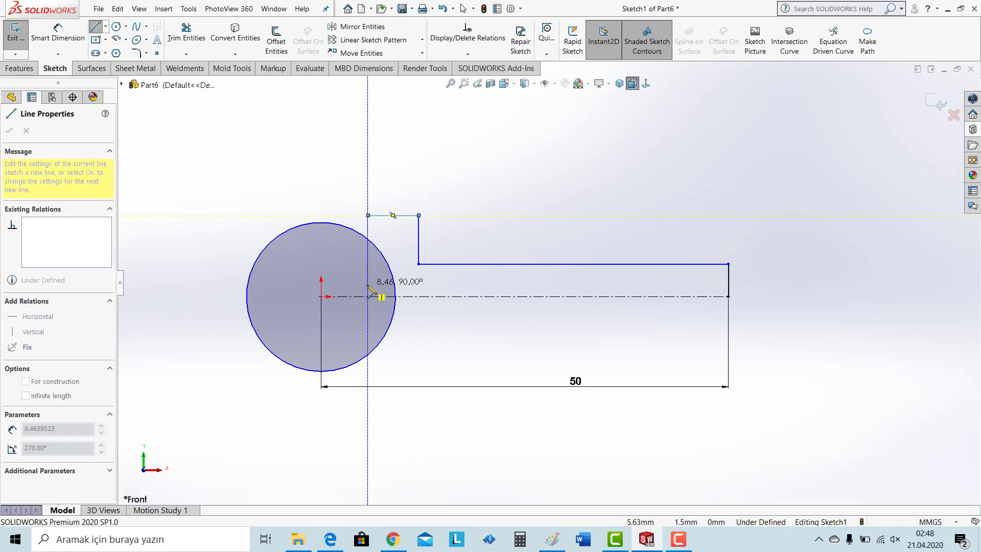
{"action": "double_click", "coordinate": [367, 284]}
{"action": "key", "text": "Escape"}
Step: Dimension the circle and set its diameter to 24 mm
{"action": "left_click", "coordinate": [57, 33]}
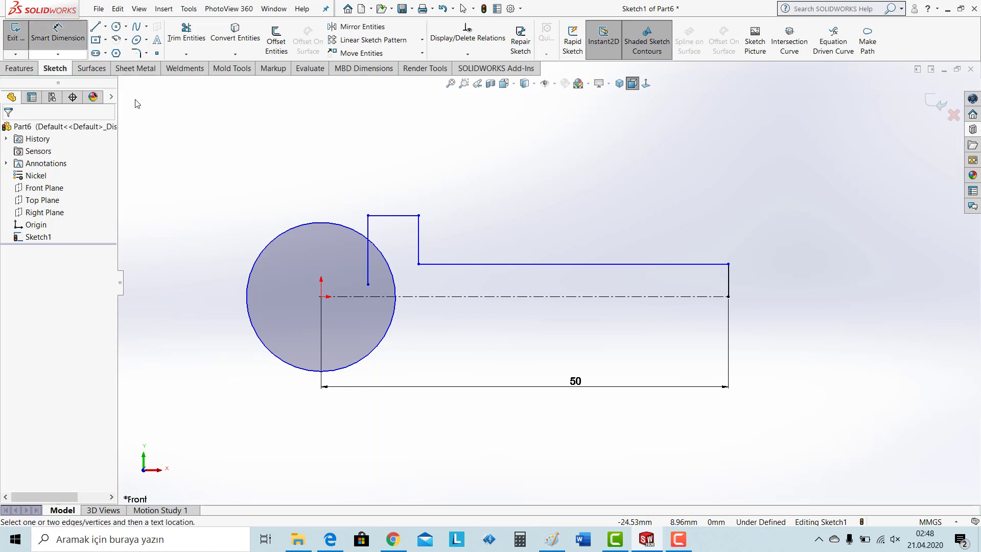
{"action": "left_click", "coordinate": [248, 286]}
{"action": "left_click", "coordinate": [209, 216]}
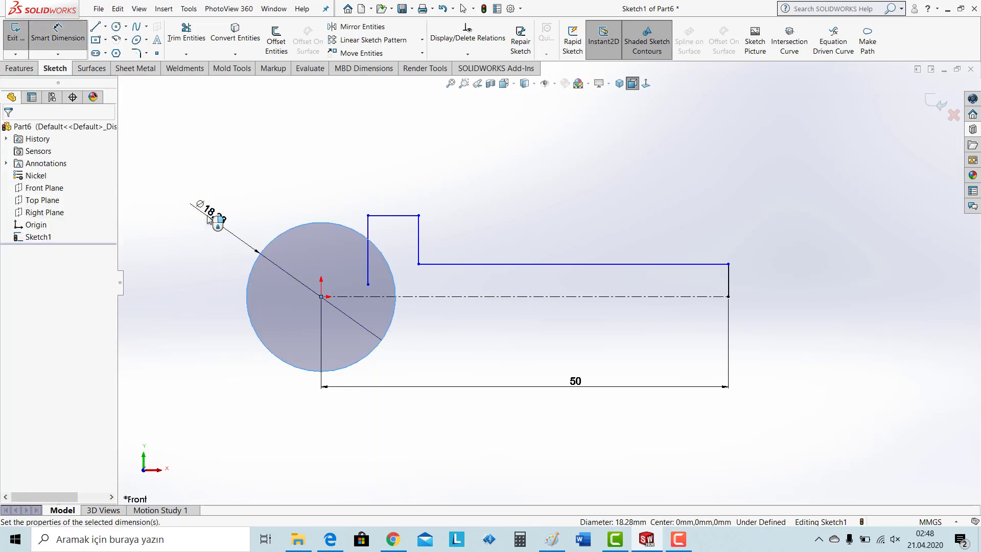
{"action": "type", "text": "24"}
{"action": "key", "text": "Return"}
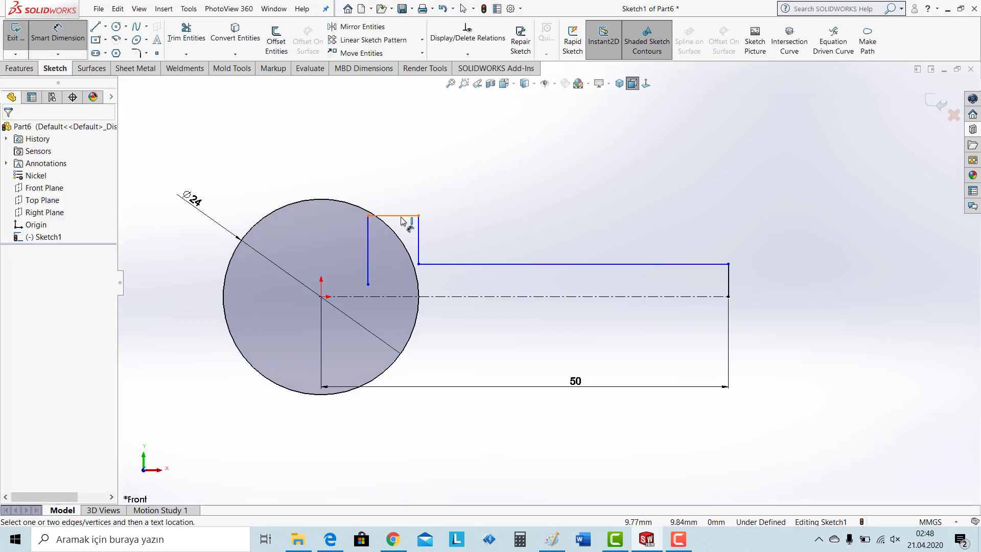
Step: Dimension the height of the collar's upper line above the centerline as 12 mm
{"action": "left_click", "coordinate": [401, 216]}
{"action": "left_click", "coordinate": [401, 297]}
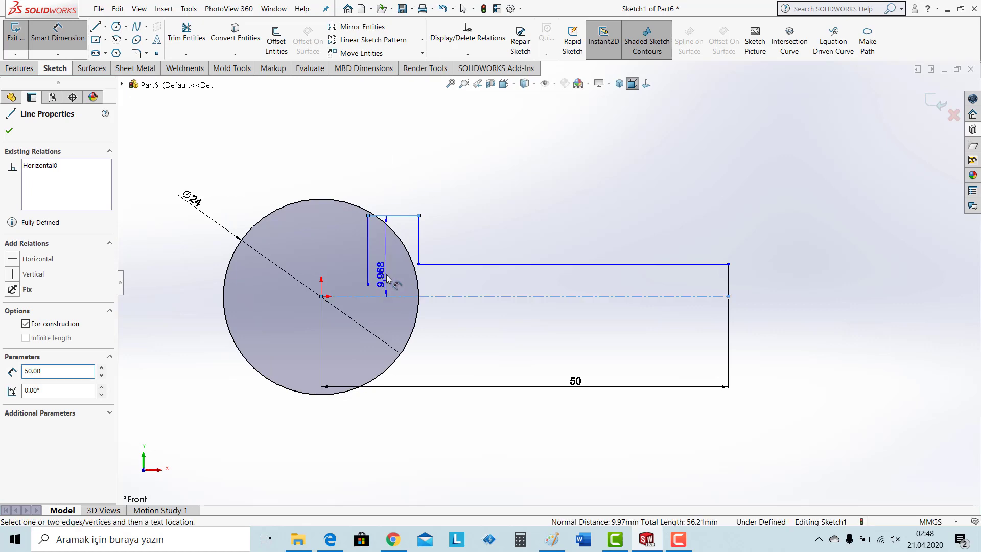
{"action": "left_click", "coordinate": [387, 277]}
{"action": "type", "text": "12"}
{"action": "key", "text": "Return"}
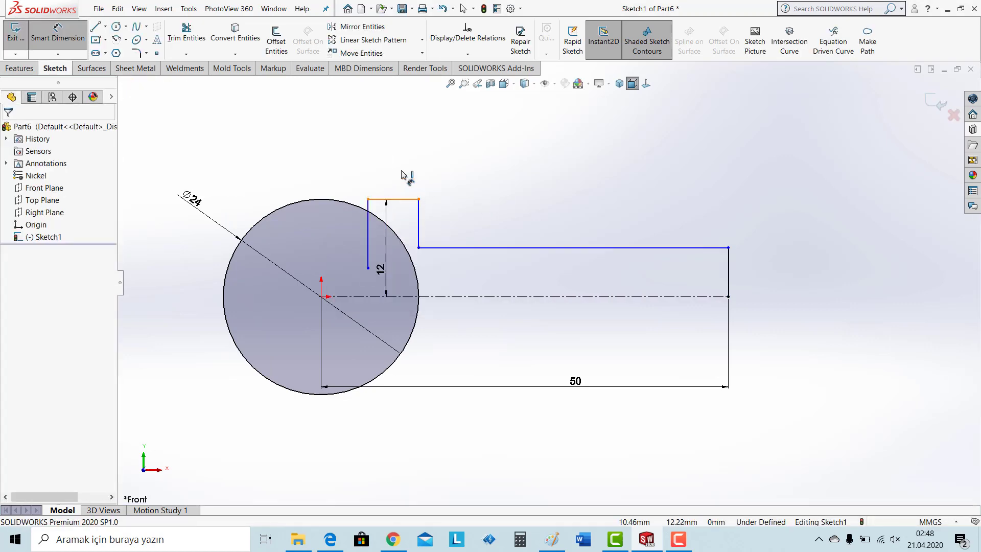
Step: Dimension the collar's short upper horizontal line and set its length to 8 mm
{"action": "left_click", "coordinate": [393, 199]}
{"action": "left_click", "coordinate": [396, 144]}
{"action": "type", "text": "8"}
{"action": "key", "text": "Return"}
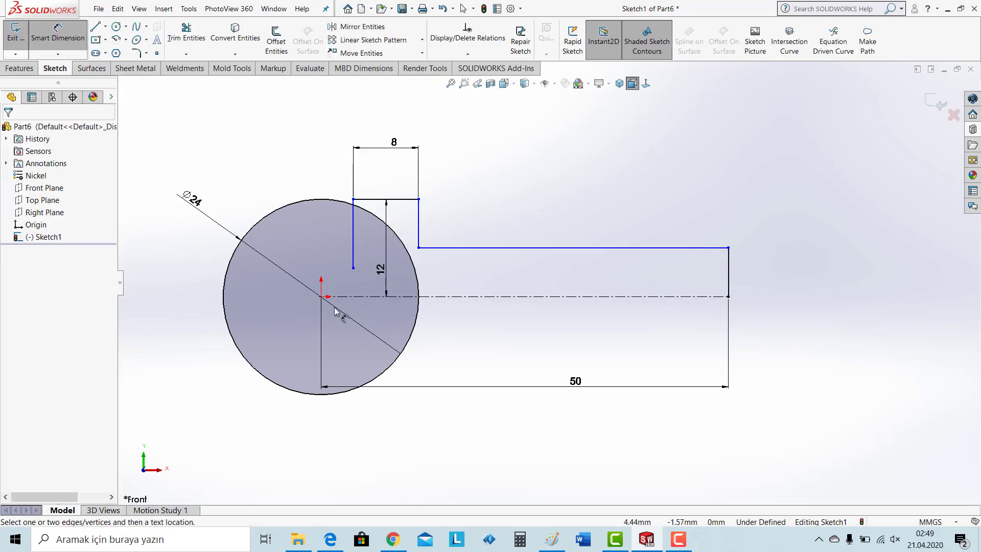
{"action": "left_click", "coordinate": [321, 297]}
{"action": "left_click", "coordinate": [353, 269]}
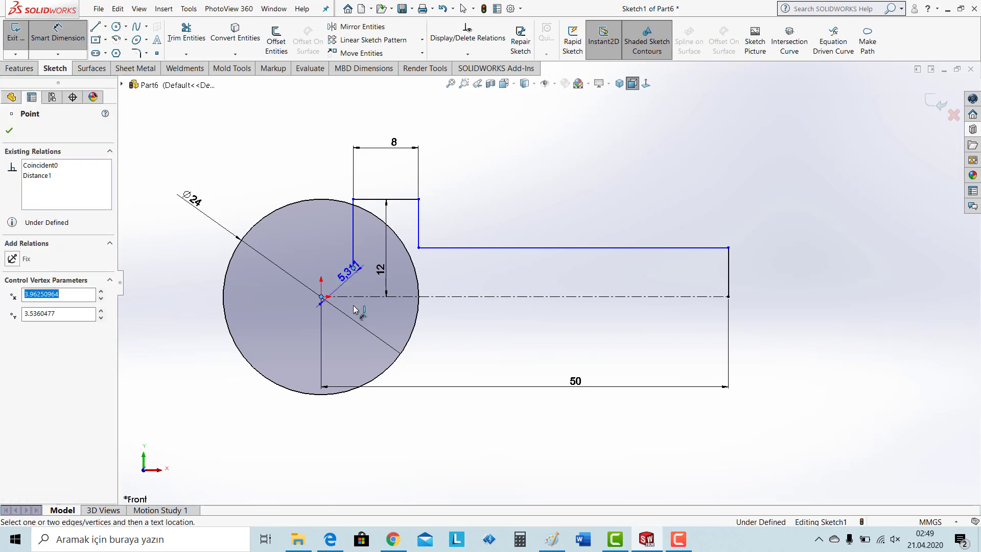
{"action": "left_click", "coordinate": [391, 428]}
{"action": "key", "text": "Escape"}
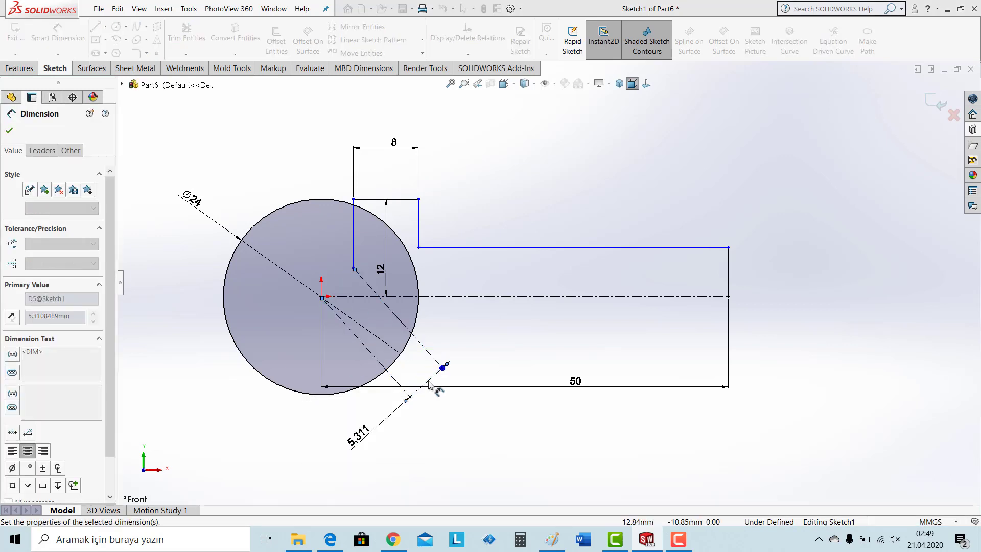
{"action": "key", "text": "Escape"}
{"action": "left_click", "coordinate": [437, 366]}
{"action": "key", "text": "Delete"}
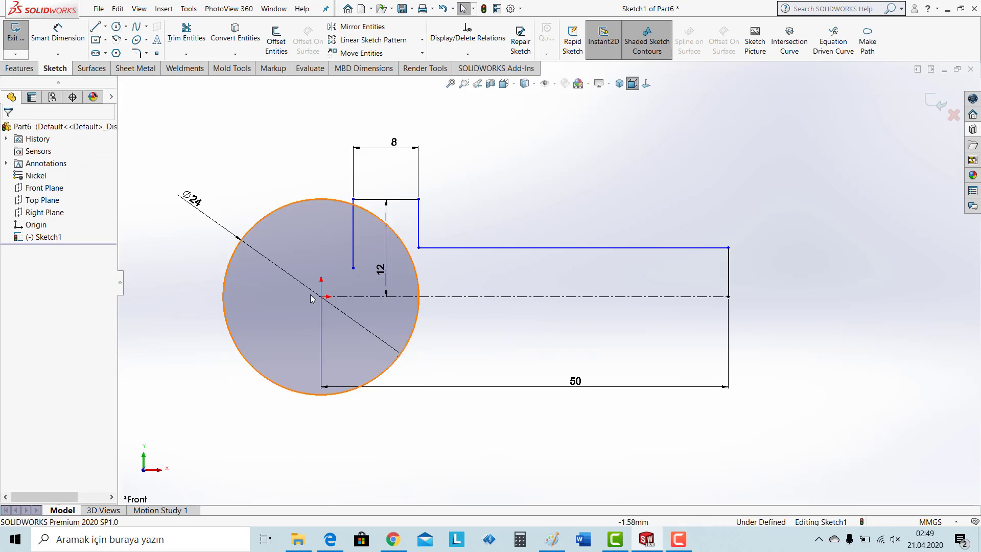
Step: Dimension the horizontal distance from the origin to the collar's vertical line nearest the circle's centre as 10 mm
{"action": "left_click", "coordinate": [321, 298]}
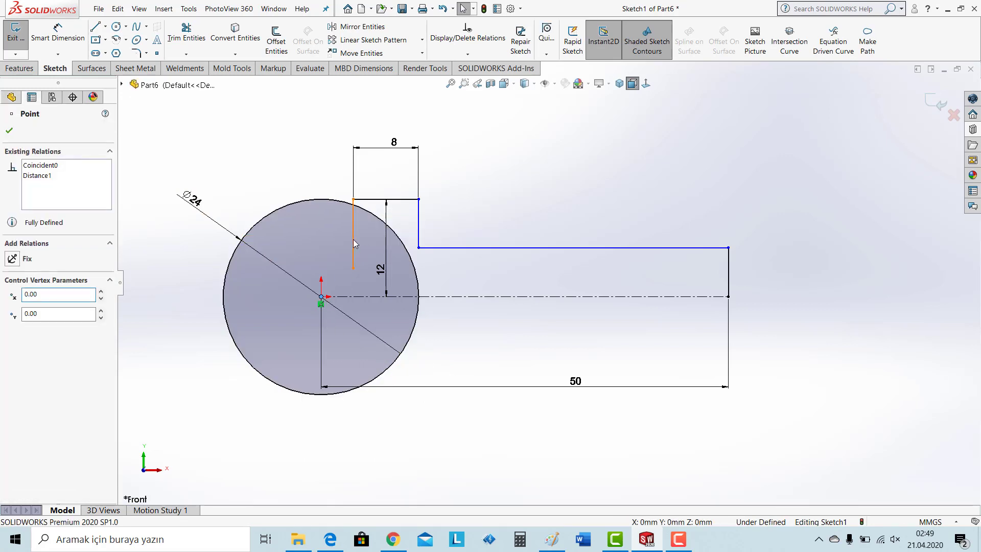
{"action": "left_click", "coordinate": [353, 239]}
{"action": "left_click", "coordinate": [58, 31]}
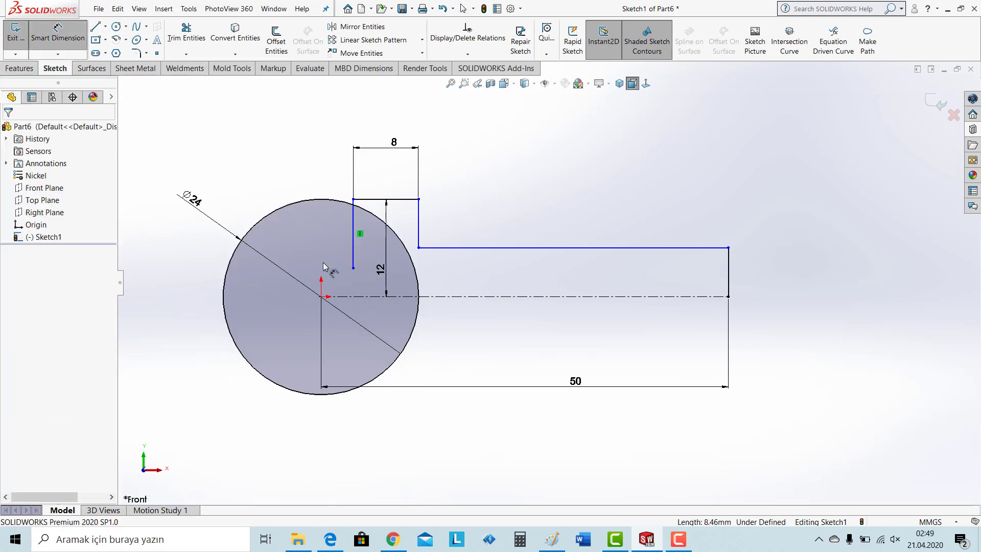
{"action": "left_click", "coordinate": [354, 254]}
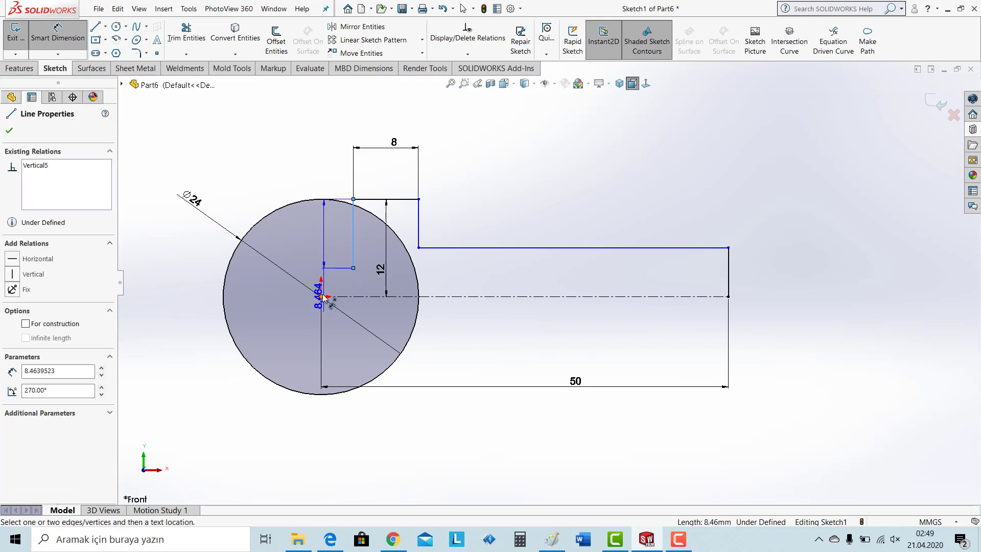
{"action": "left_click", "coordinate": [321, 297]}
{"action": "left_click", "coordinate": [347, 433]}
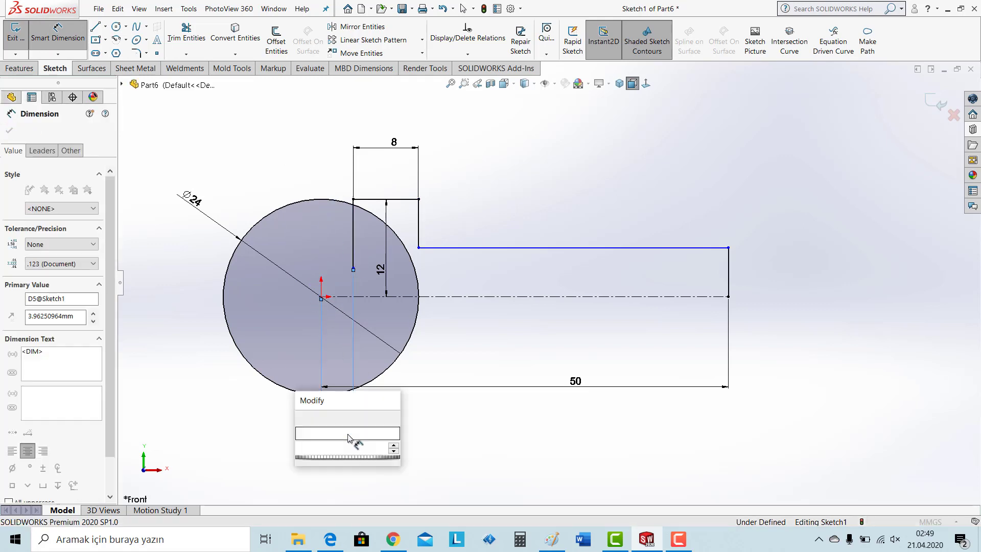
{"action": "key", "text": "Return"}
Step: Dimension the vertical line at the shaft's free end and set its length to 5 mm
{"action": "left_click", "coordinate": [713, 278]}
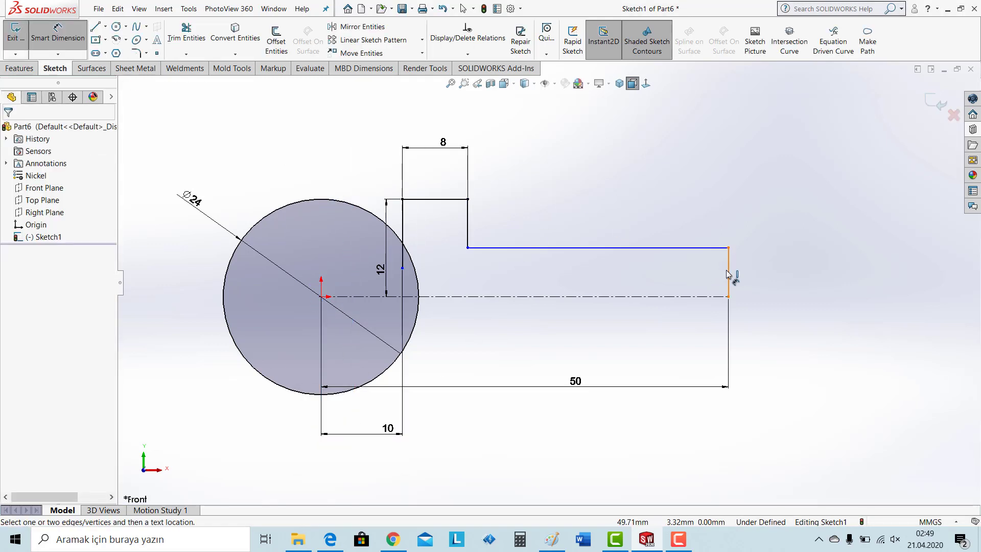
{"action": "left_click", "coordinate": [736, 275]}
{"action": "left_click", "coordinate": [772, 275]}
{"action": "type", "text": "542mm"}
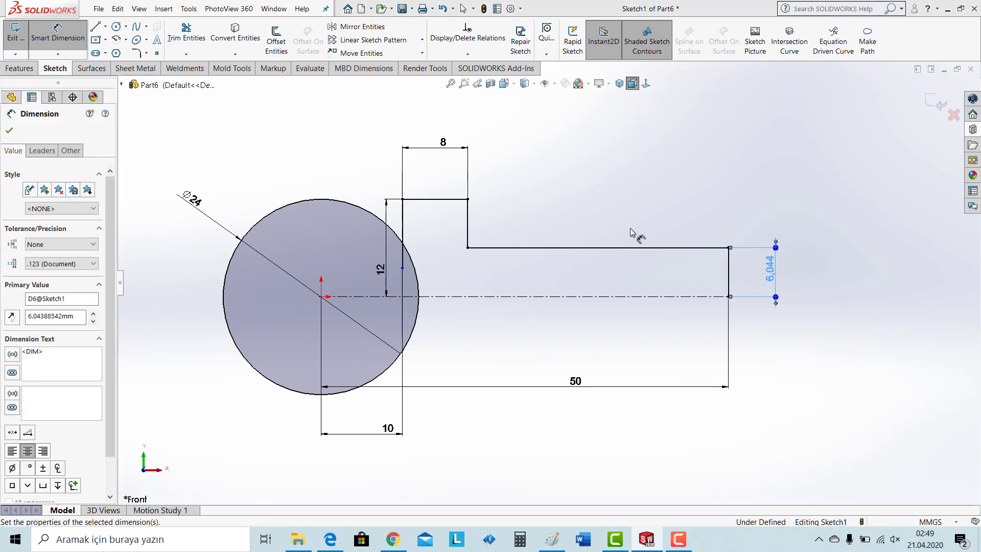
{"action": "key", "text": "Return"}
{"action": "left_click", "coordinate": [614, 212]}
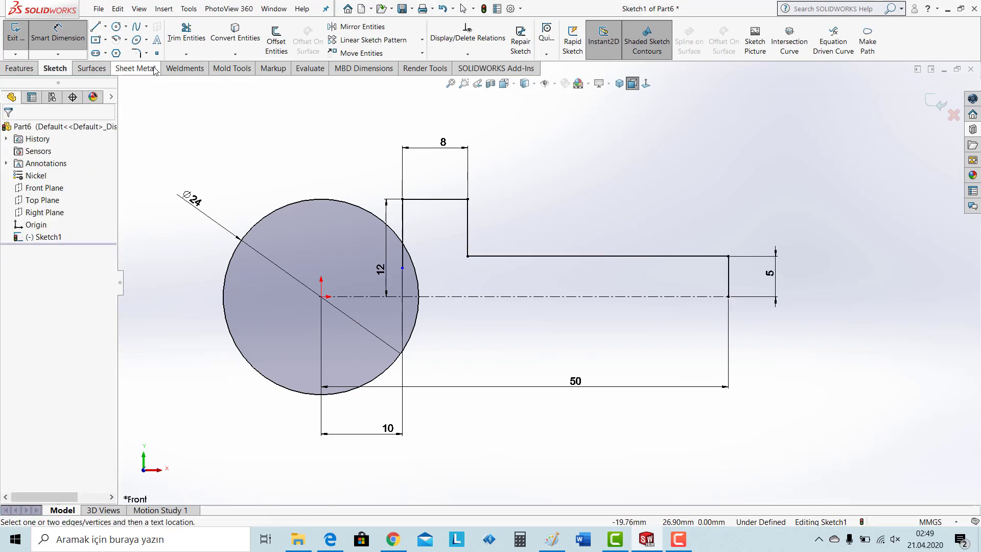
Step: Extend the centerline past the origin to the far side of the circle
{"action": "left_click", "coordinate": [186, 54]}
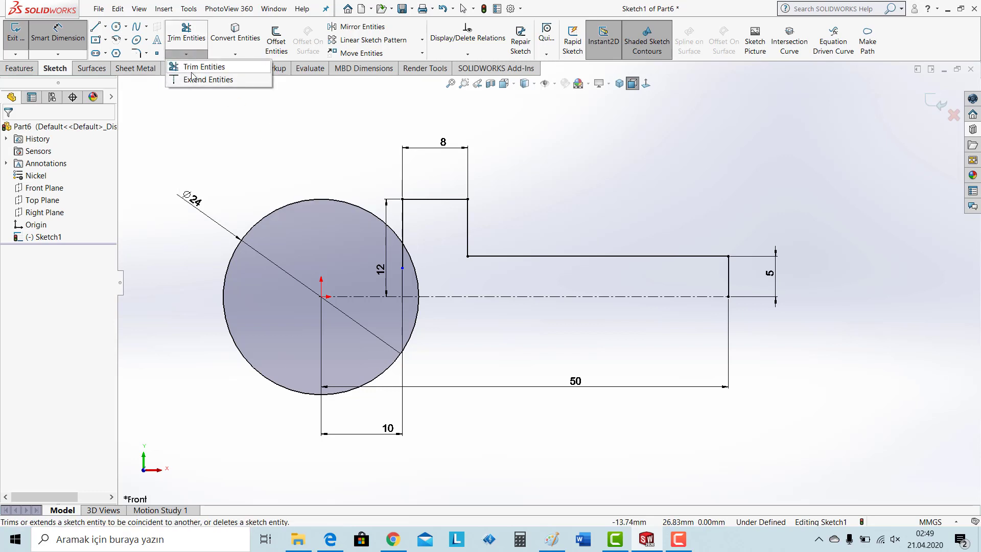
{"action": "left_click", "coordinate": [193, 67]}
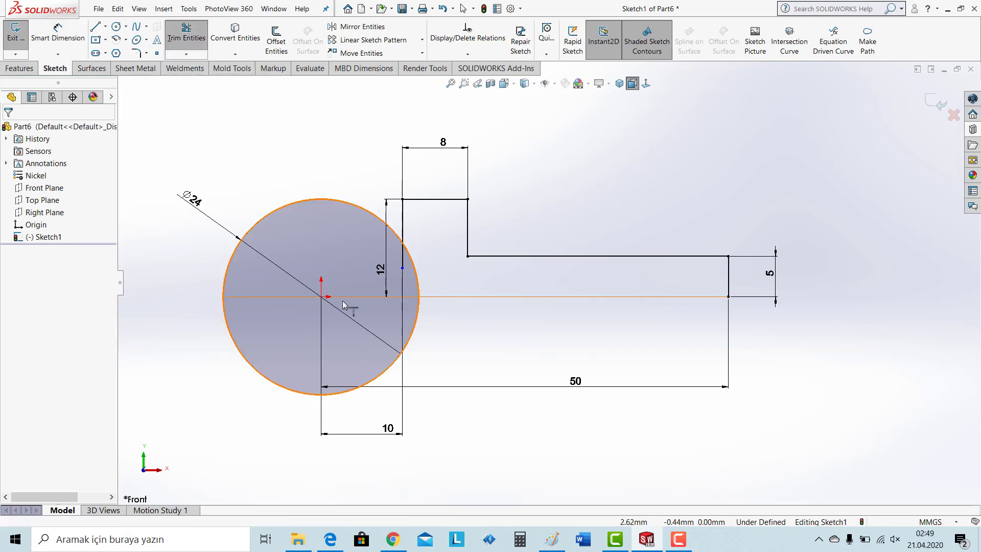
{"action": "left_click", "coordinate": [189, 38]}
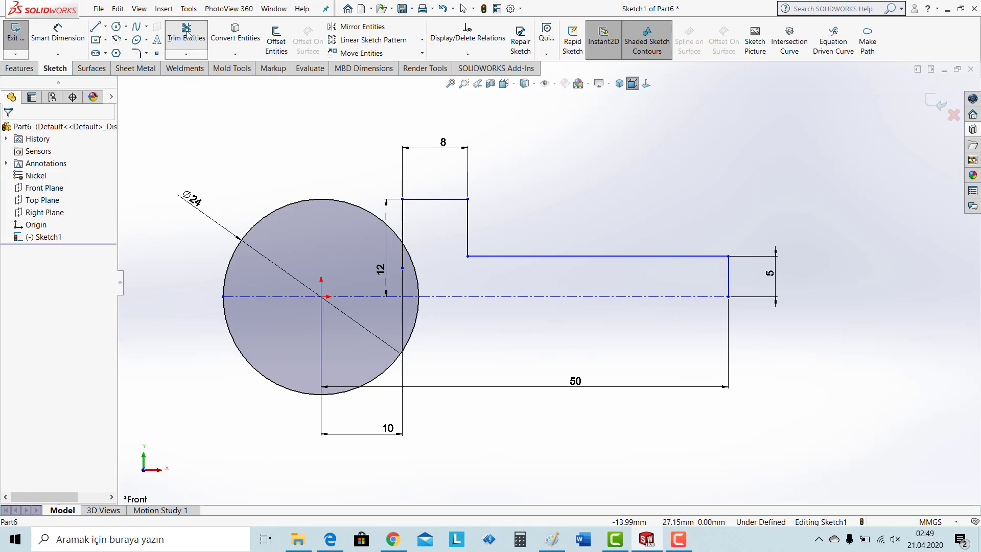
Step: Power-trim the circle's lower half, its arc beyond the collar line, and the part of that line inside the circle
{"action": "left_click", "coordinate": [187, 35]}
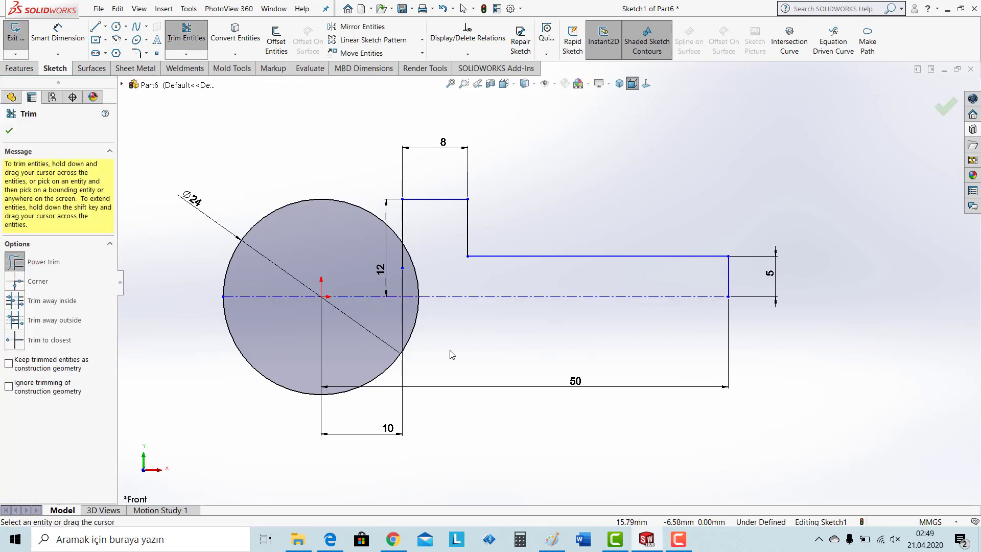
{"action": "left_click_drag", "start_coordinate": [450, 351], "coordinate": [315, 353]}
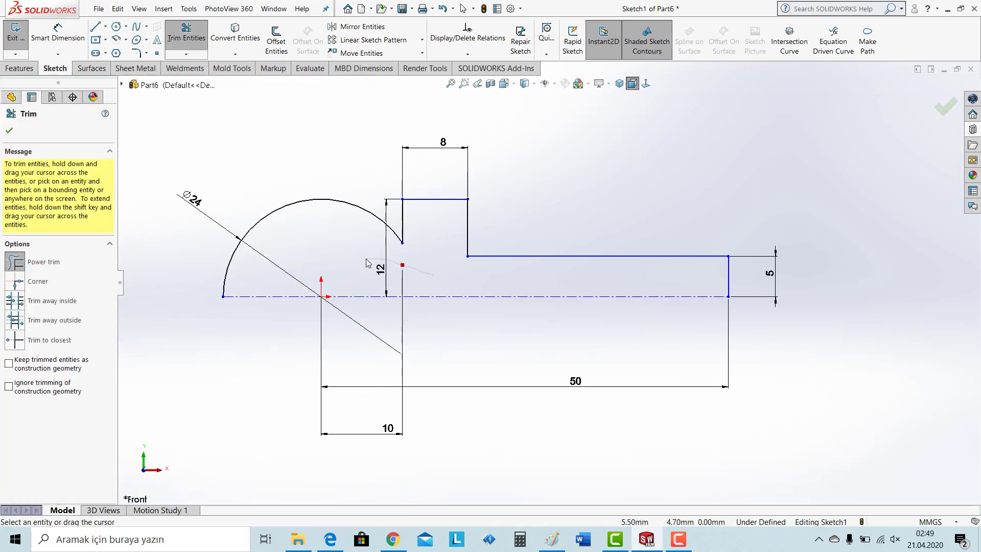
Step: Add an equal-distance 1.25 mm sketch chamfer at the upper corner of the shaft's free end
{"action": "left_click", "coordinate": [147, 53]}
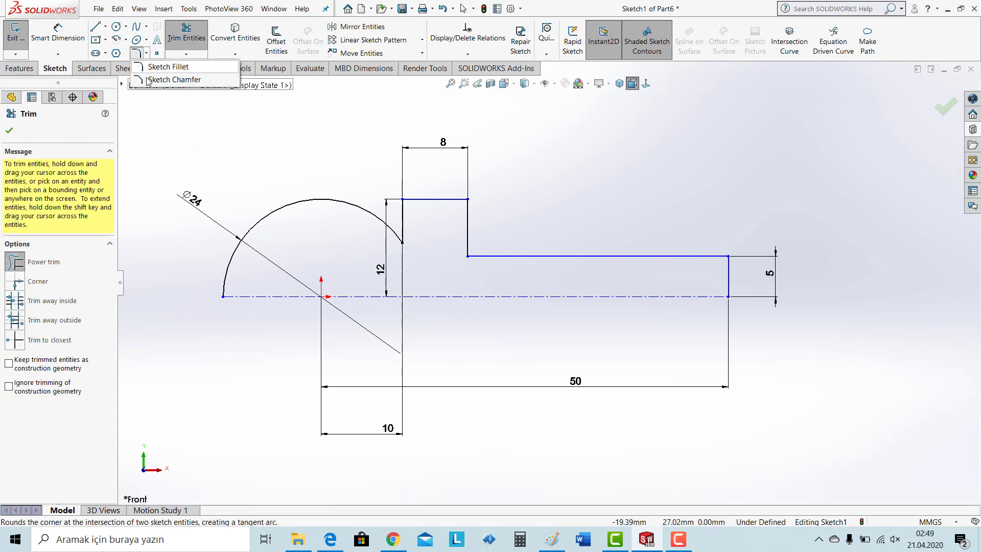
{"action": "left_click", "coordinate": [164, 79]}
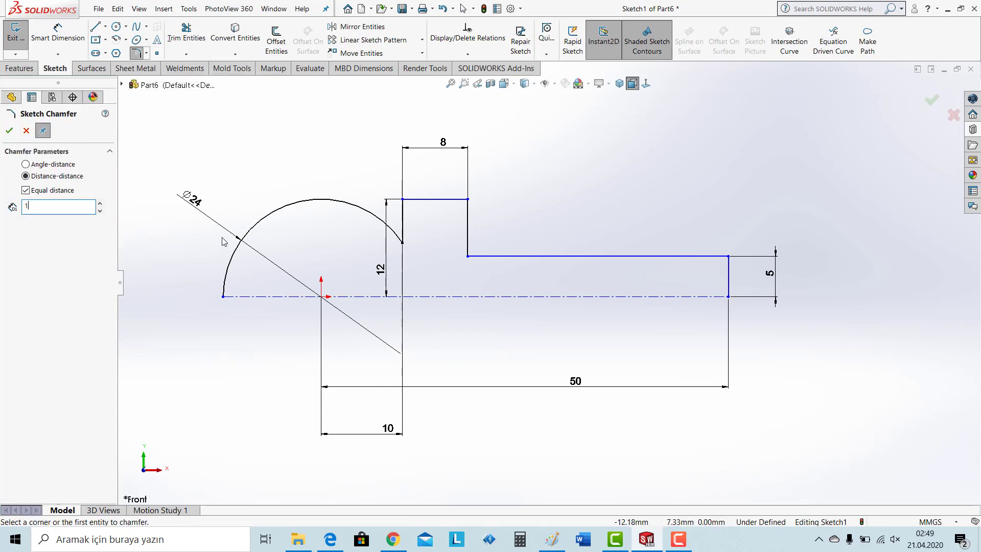
{"action": "left_click", "coordinate": [729, 257]}
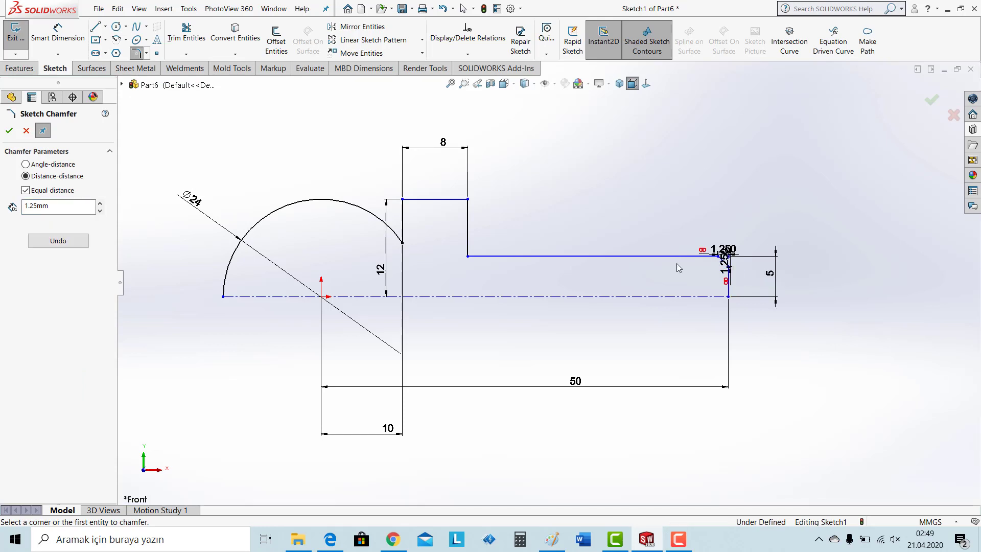
{"action": "left_click", "coordinate": [9, 131]}
Step: Add a 1 mm sketch fillet where the circle's arc meets the collar's vertical line
{"action": "left_click", "coordinate": [137, 52]}
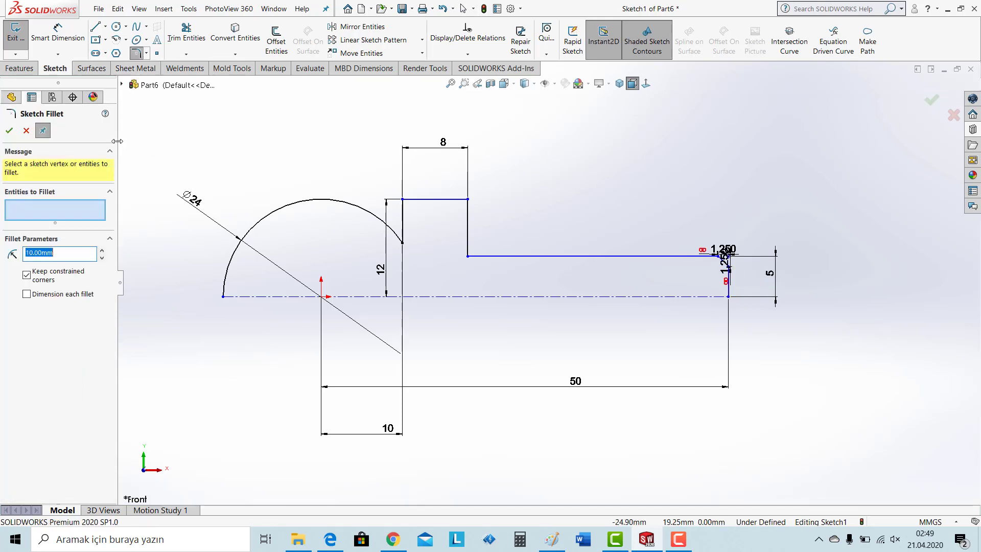
{"action": "left_click", "coordinate": [403, 244]}
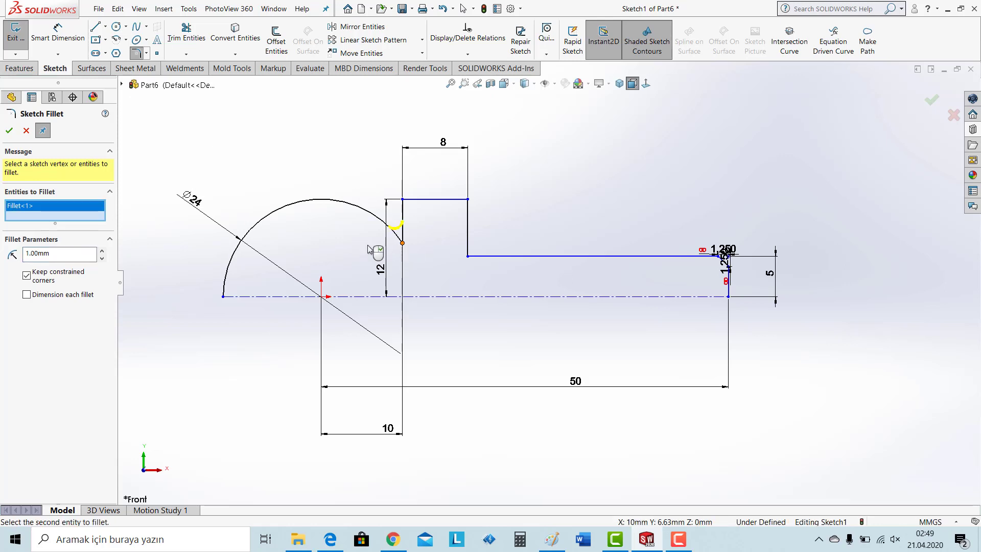
{"action": "left_click", "coordinate": [10, 131]}
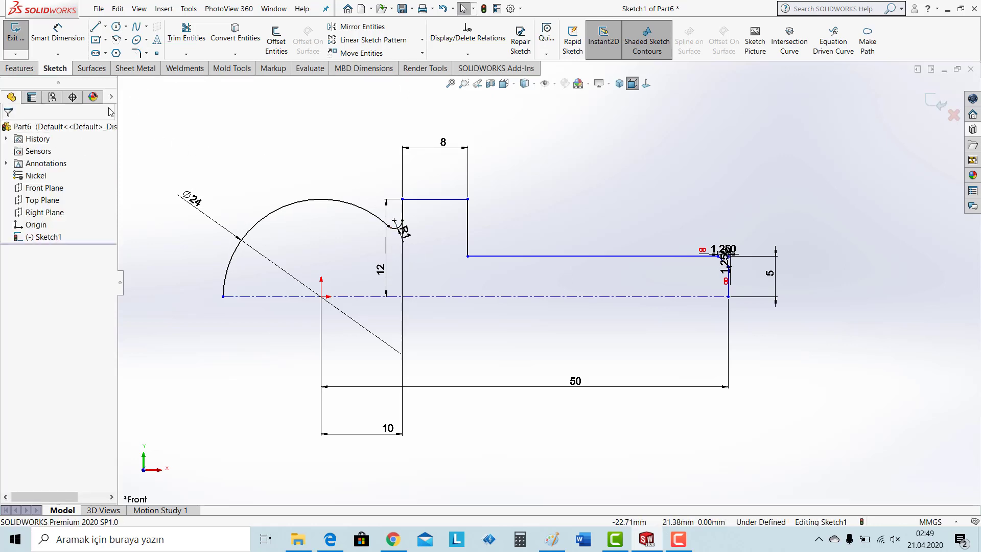
Step: Revolve the half profile 360° about the centerline into a solid, letting the open sketch be closed automatically
{"action": "left_click", "coordinate": [21, 68]}
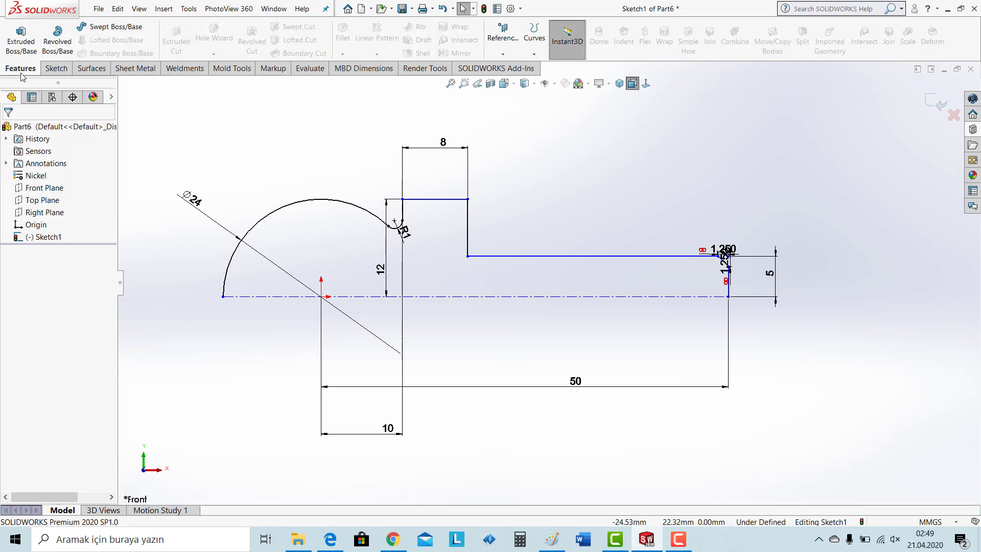
{"action": "left_click", "coordinate": [62, 40]}
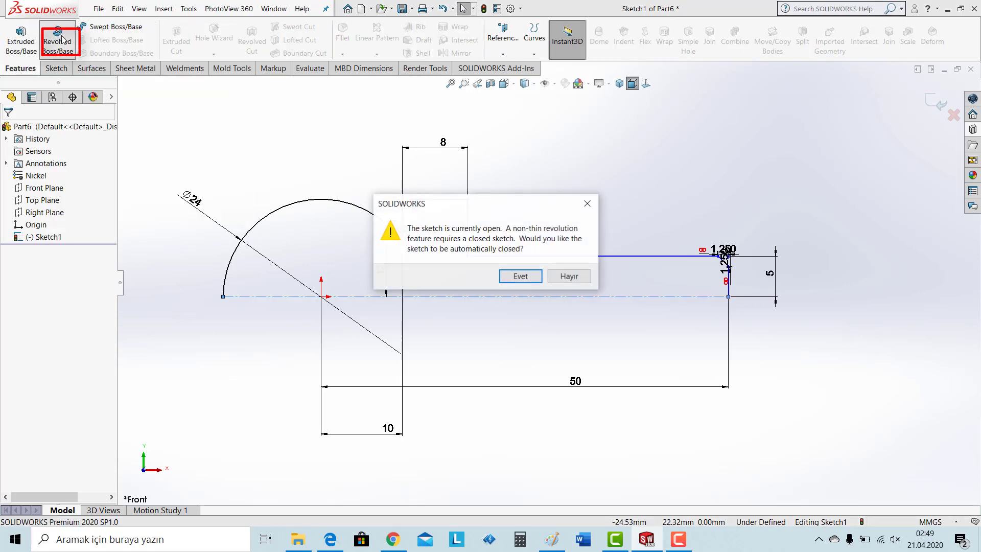
{"action": "left_click", "coordinate": [521, 276]}
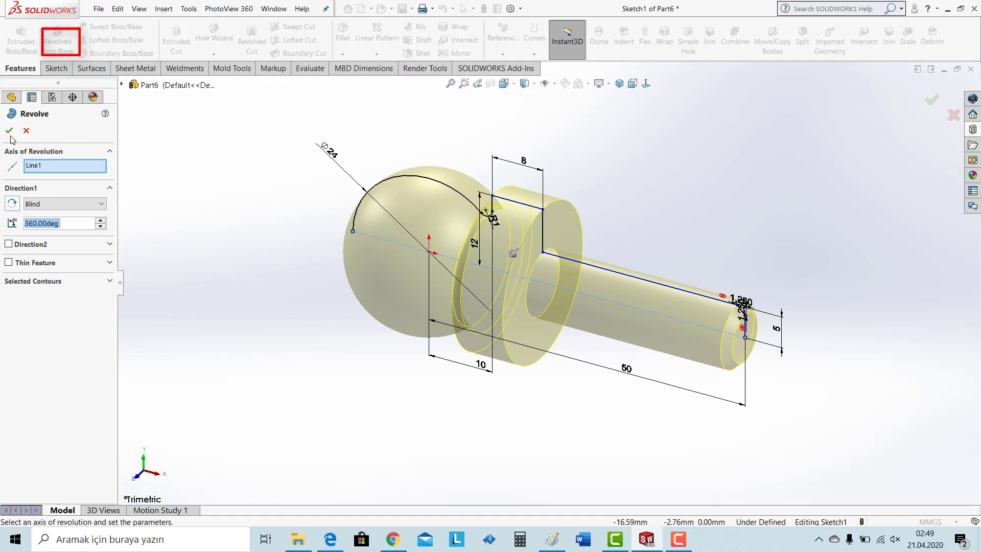
{"action": "left_click", "coordinate": [9, 131]}
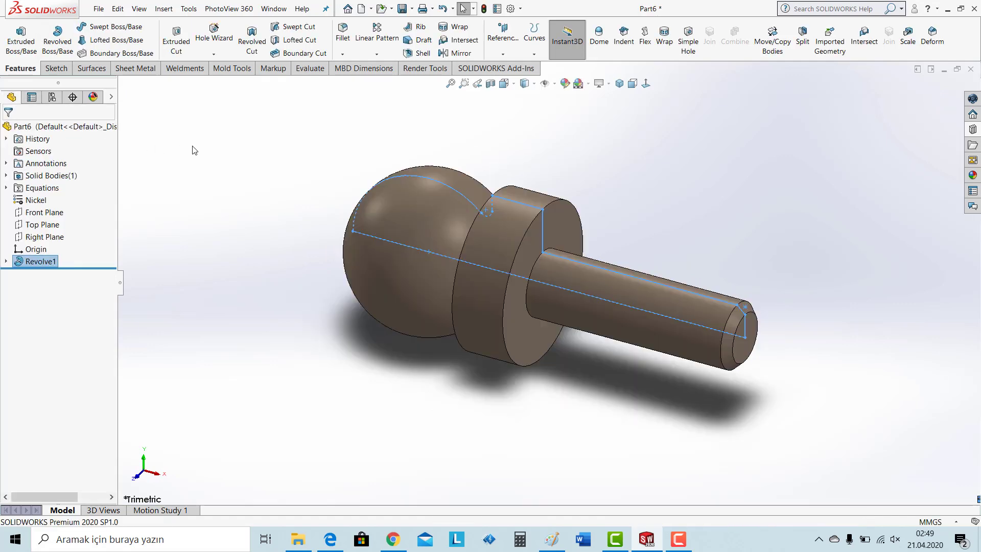
{"action": "left_click", "coordinate": [635, 197]}
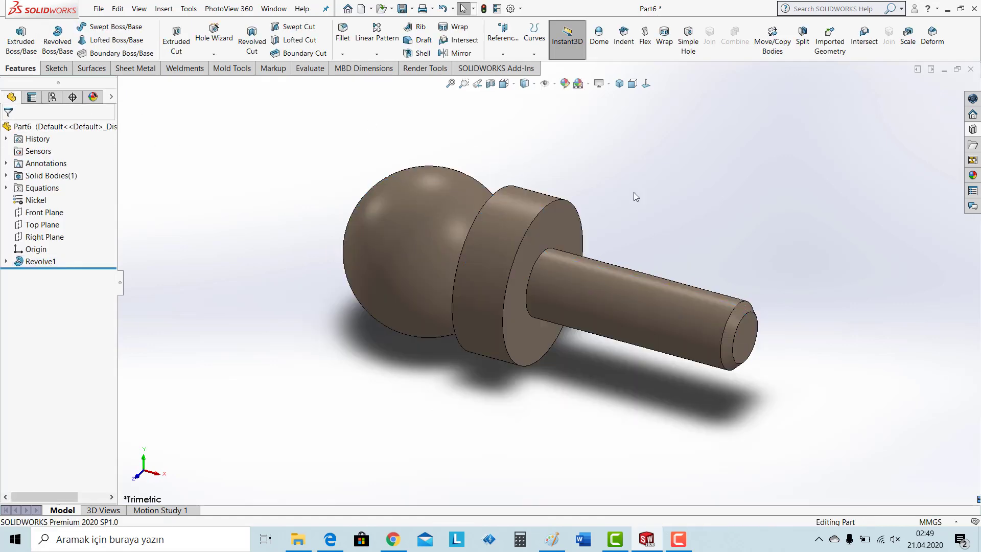
Step: Add an ISO Machine Threads M10 cosmetic thread, Up to Next, on the circular edge between the shaft and its end chamfer
{"action": "left_click", "coordinate": [163, 9]}
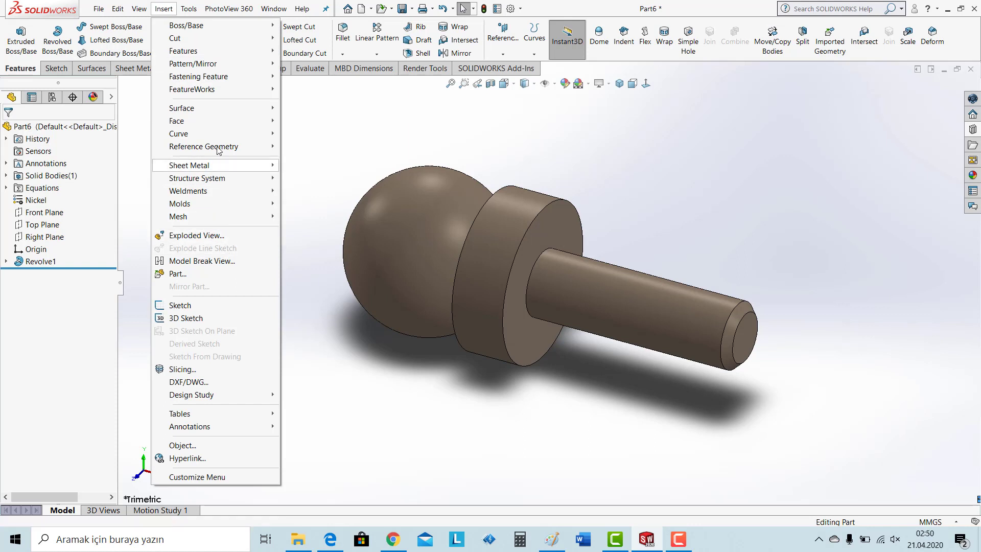
{"action": "mouse_move", "coordinate": [216, 137]}
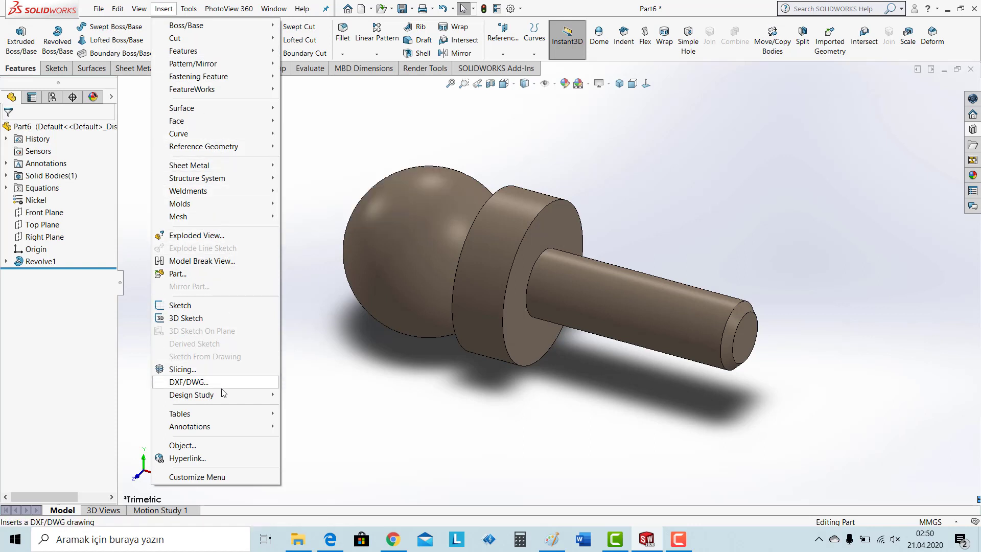
{"action": "mouse_move", "coordinate": [226, 430]}
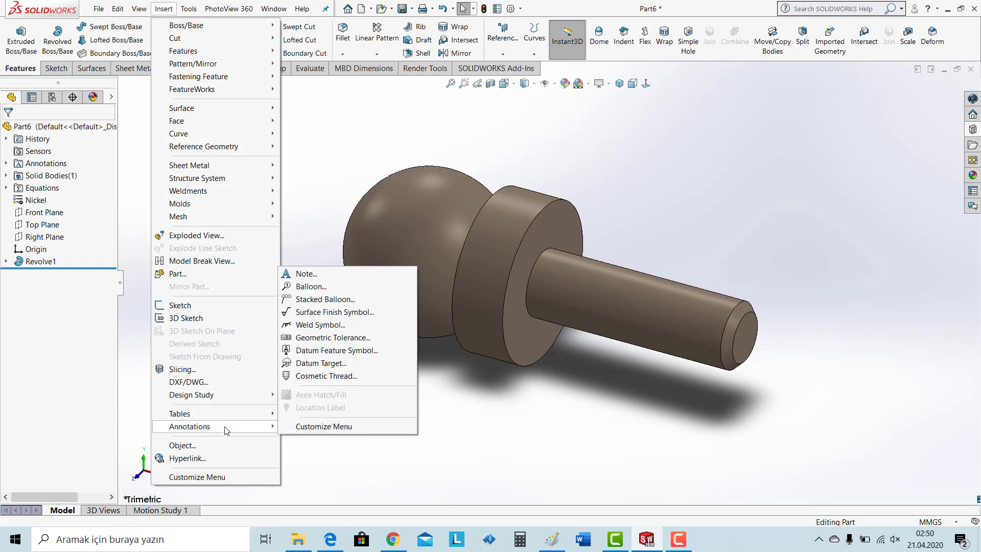
{"action": "left_click", "coordinate": [331, 376]}
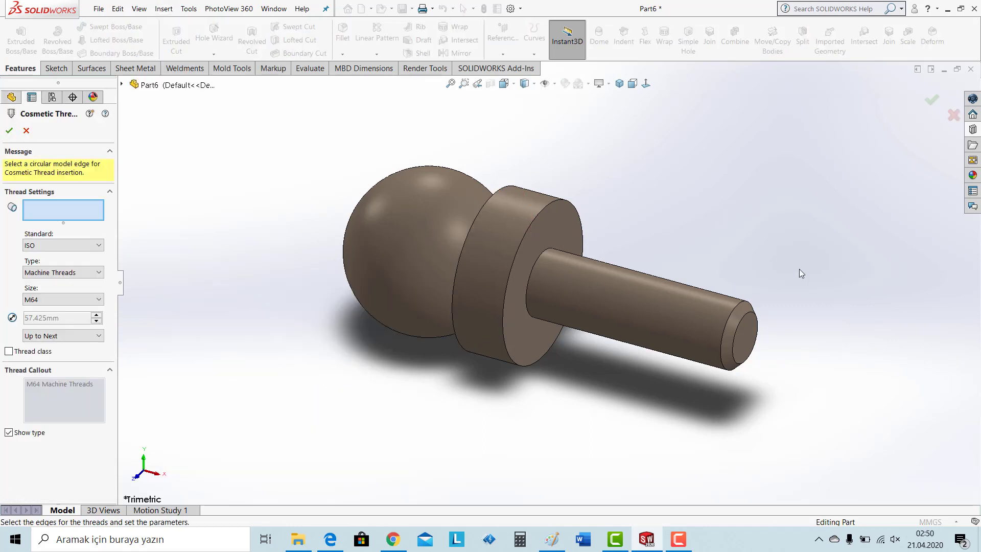
{"action": "left_click", "coordinate": [735, 304]}
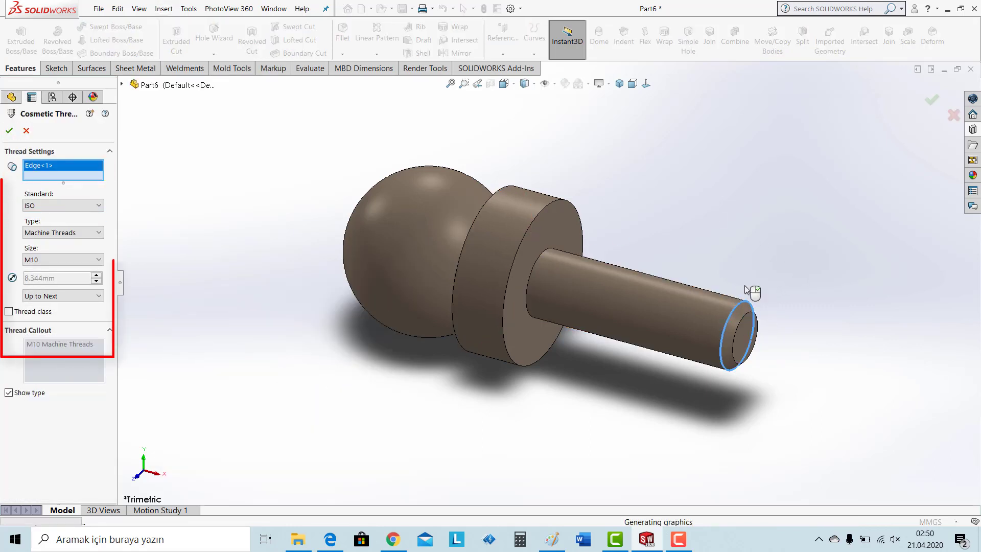
{"action": "left_click", "coordinate": [71, 207]}
{"action": "left_click", "coordinate": [31, 286]}
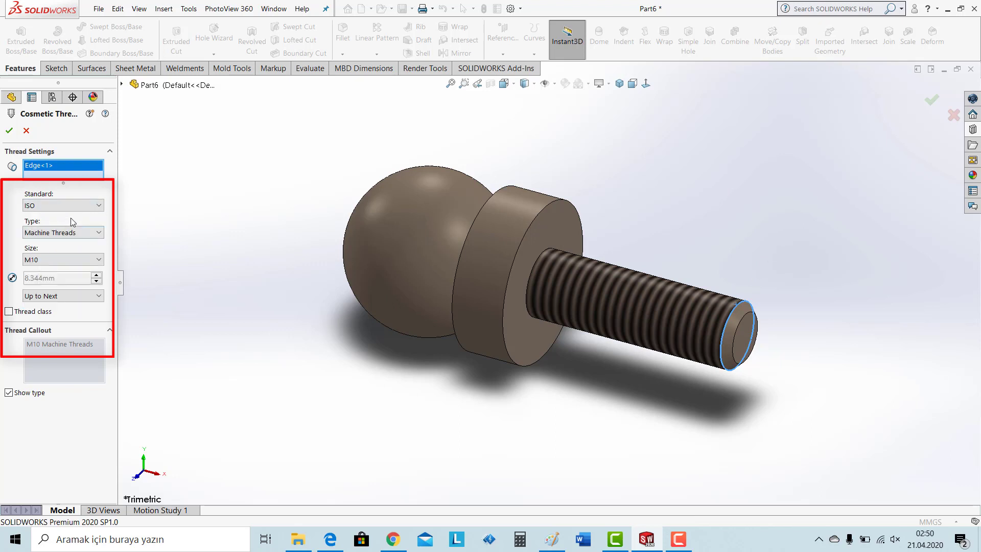
{"action": "left_click", "coordinate": [71, 233]}
{"action": "left_click", "coordinate": [64, 245]}
{"action": "left_click", "coordinate": [61, 260]}
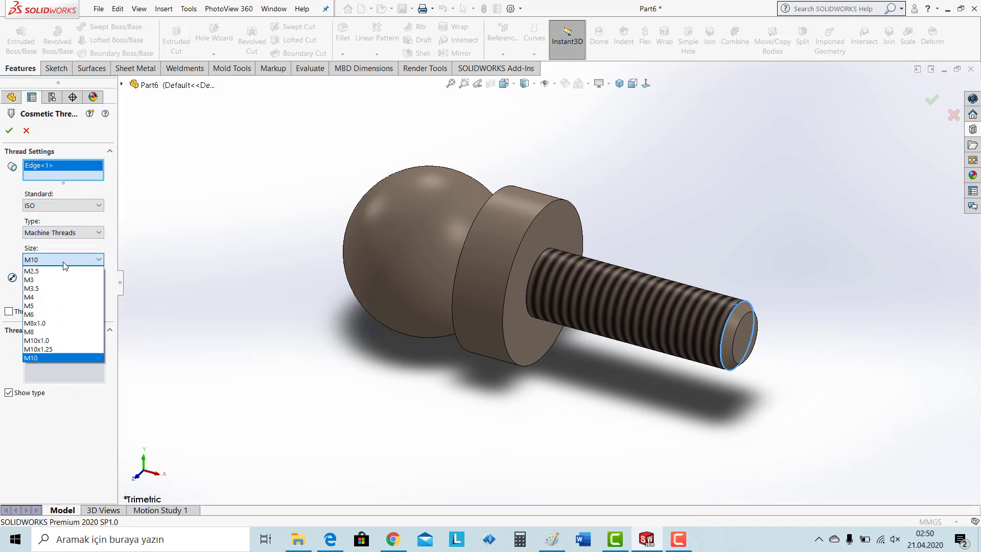
{"action": "left_click", "coordinate": [43, 359]}
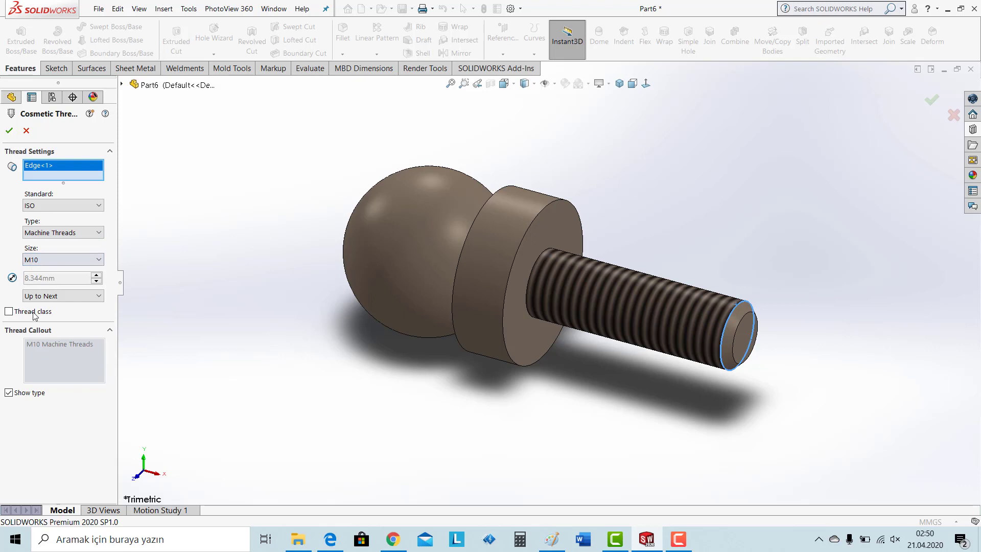
{"action": "left_click", "coordinate": [9, 131]}
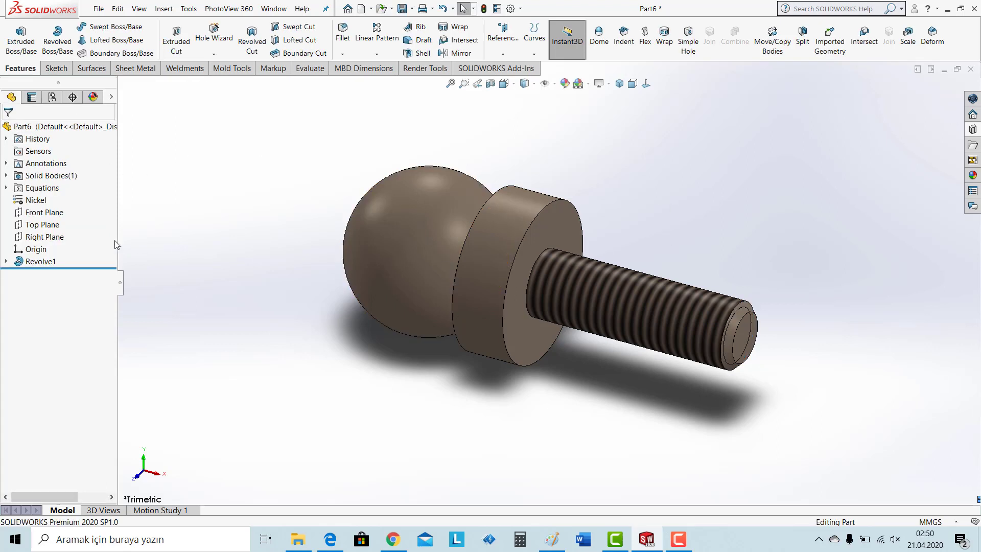
Step: Apply Nickel as the part's material
{"action": "right_click", "coordinate": [32, 203]}
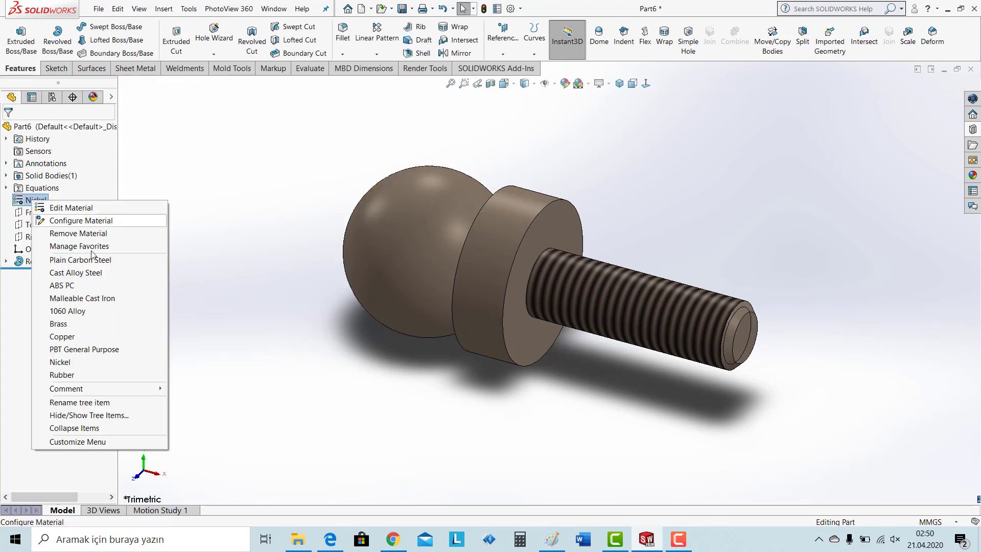
{"action": "left_click", "coordinate": [87, 362]}
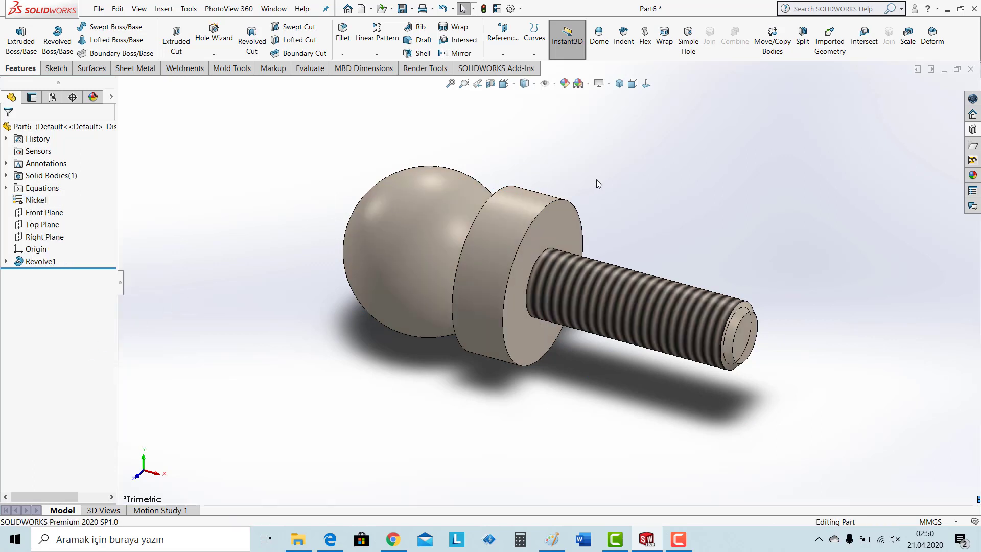
{"action": "middle_click_drag", "start_coordinate": [645, 184], "coordinate": [625, 201], "text": "ctrl"}
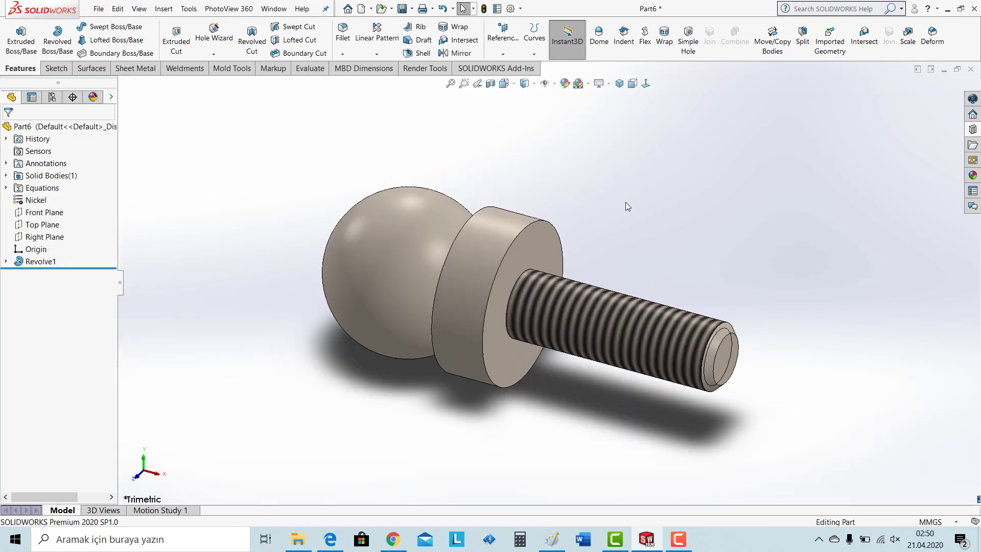
Step: On the Top Plane, sketch a slanted line about 9 mm long across the collar, from its shaft-side edge's midpoint to its ball-side edge
{"action": "left_click", "coordinate": [53, 229]}
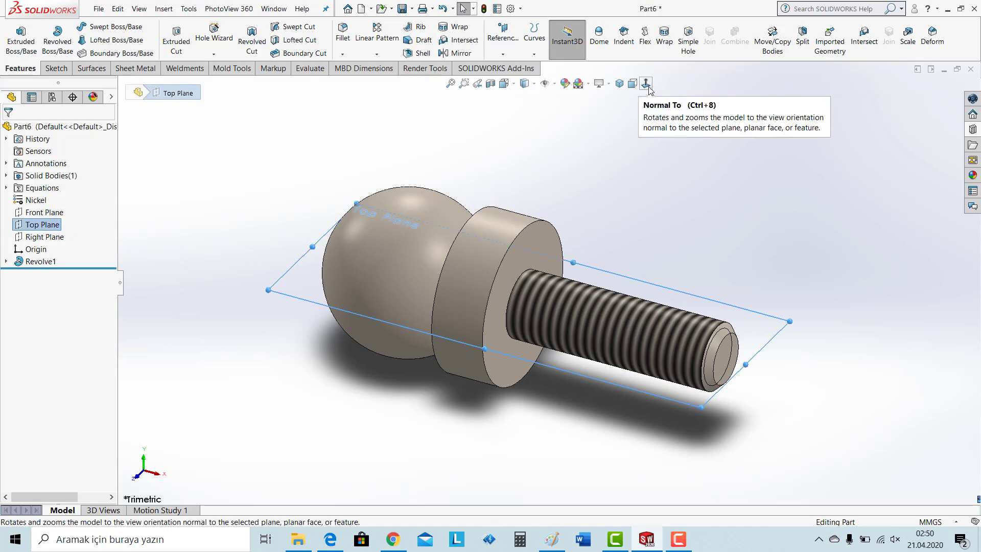
{"action": "left_click", "coordinate": [646, 83]}
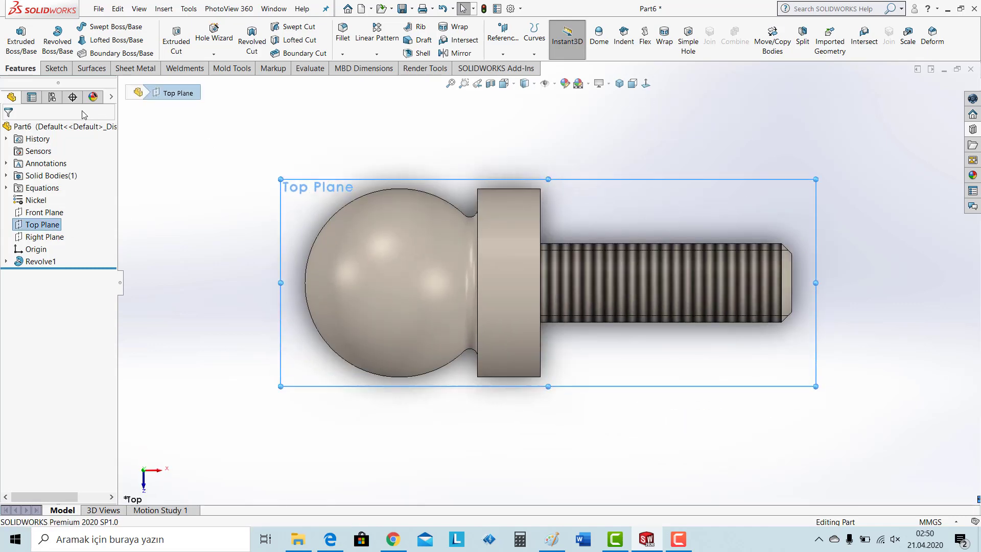
{"action": "left_click", "coordinate": [65, 70]}
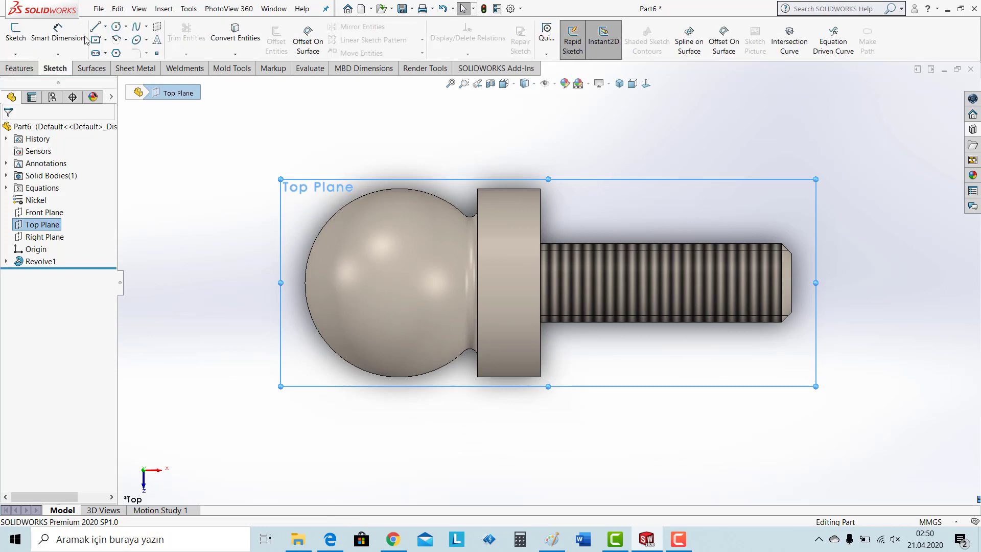
{"action": "left_click", "coordinate": [95, 27]}
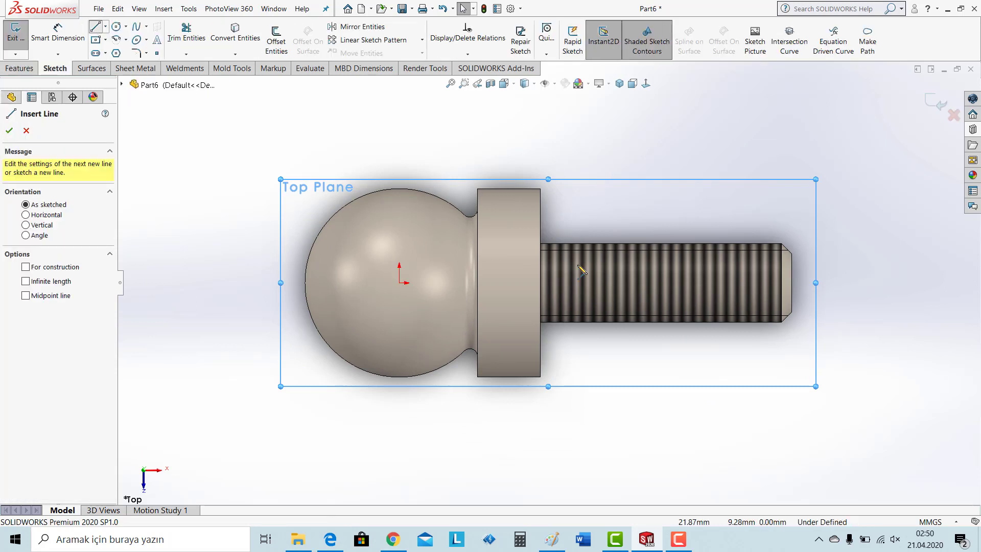
{"action": "left_click", "coordinate": [540, 283]}
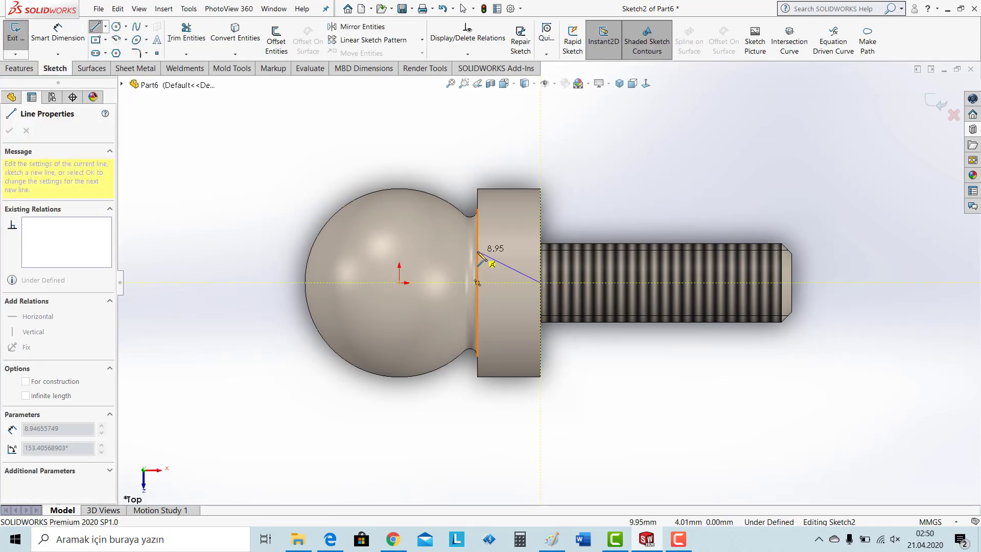
{"action": "left_click", "coordinate": [477, 251]}
{"action": "key", "text": "Escape"}
Step: Draw a horizontal centerline across the collar's width, starting from the slanted line's shaft-side endpoint
{"action": "left_click", "coordinate": [105, 26]}
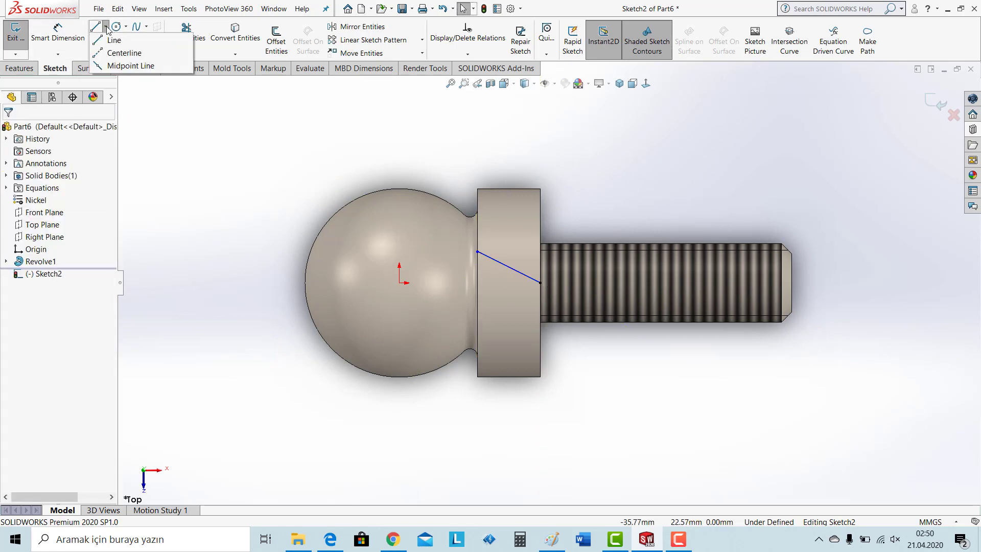
{"action": "left_click", "coordinate": [122, 51]}
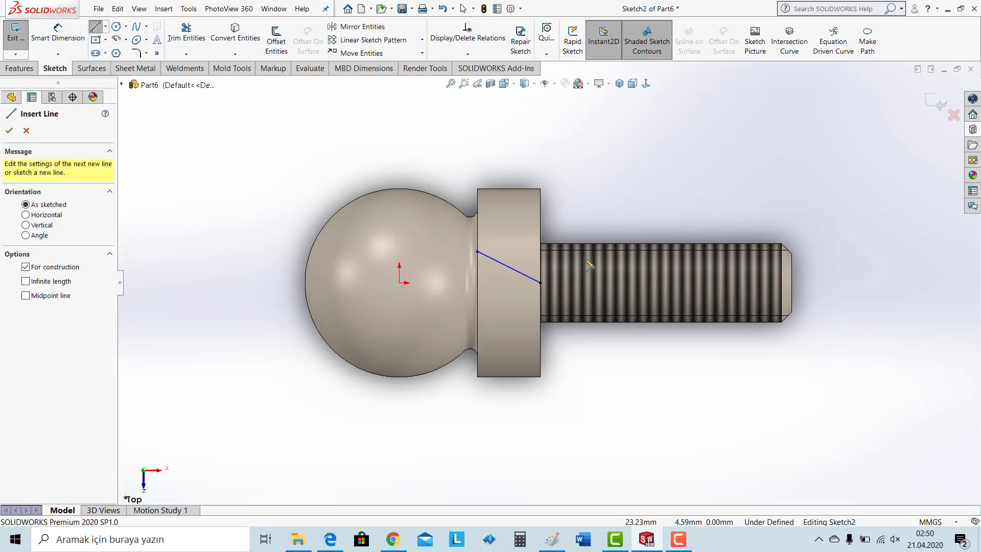
{"action": "left_click", "coordinate": [540, 282]}
{"action": "left_click", "coordinate": [477, 282]}
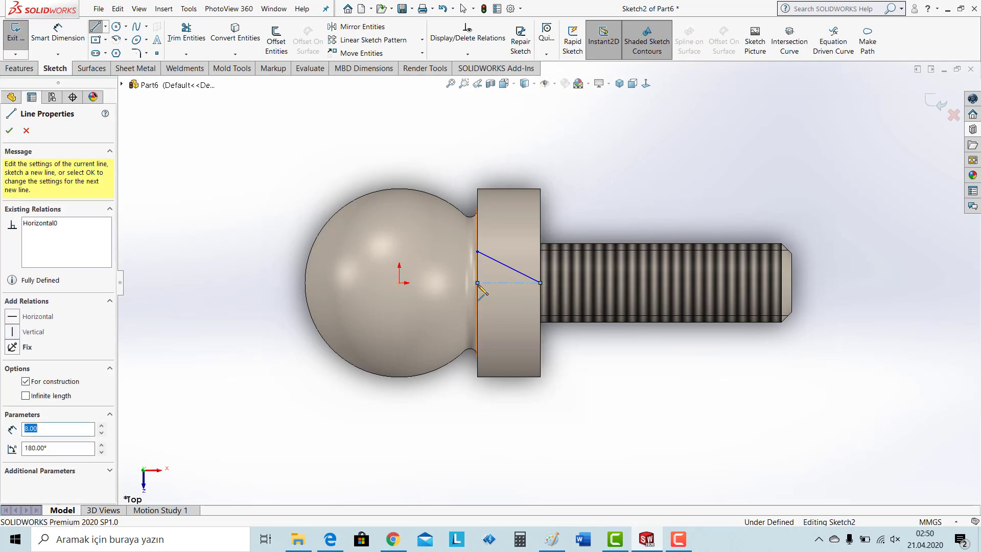
{"action": "key", "text": "Escape"}
Step: Dimension the angle between the slanted line and the centerline as 30° and exit the sketch
{"action": "scroll", "coordinate": [503, 264], "scroll_direction": "down", "scroll_amount": 6}
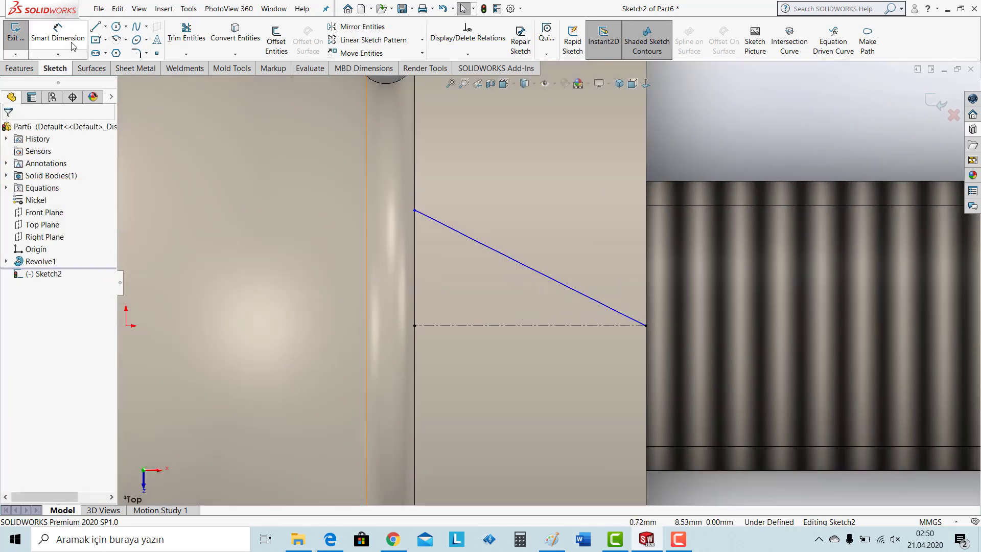
{"action": "left_click", "coordinate": [72, 45]}
{"action": "left_click", "coordinate": [533, 273]}
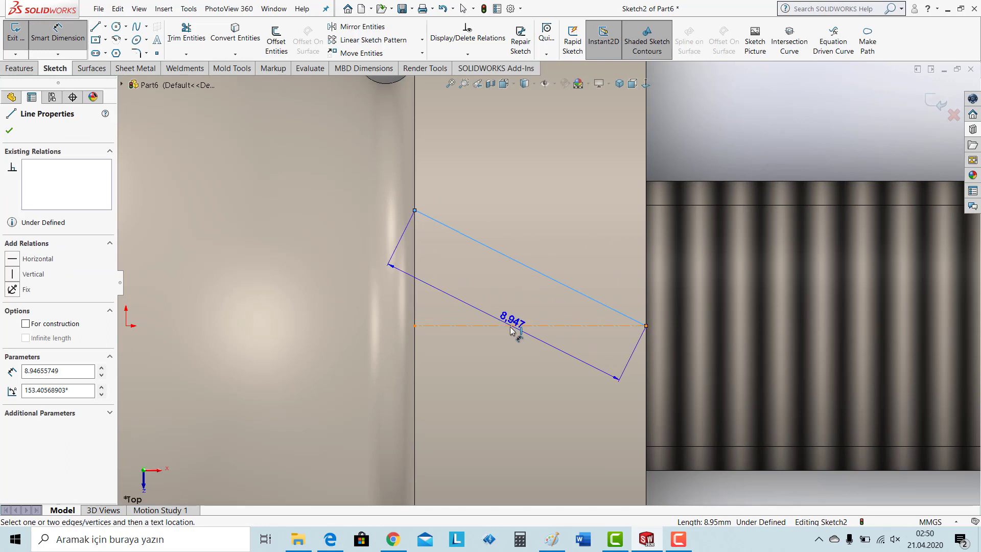
{"action": "left_click", "coordinate": [512, 325]}
{"action": "left_click", "coordinate": [498, 299]}
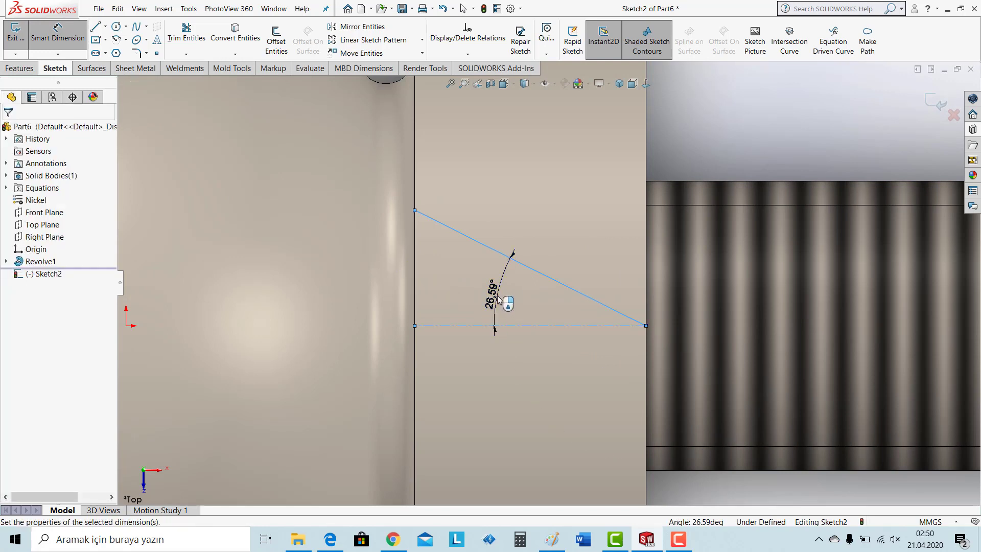
{"action": "type", "text": "30"}
{"action": "key", "text": "Return"}
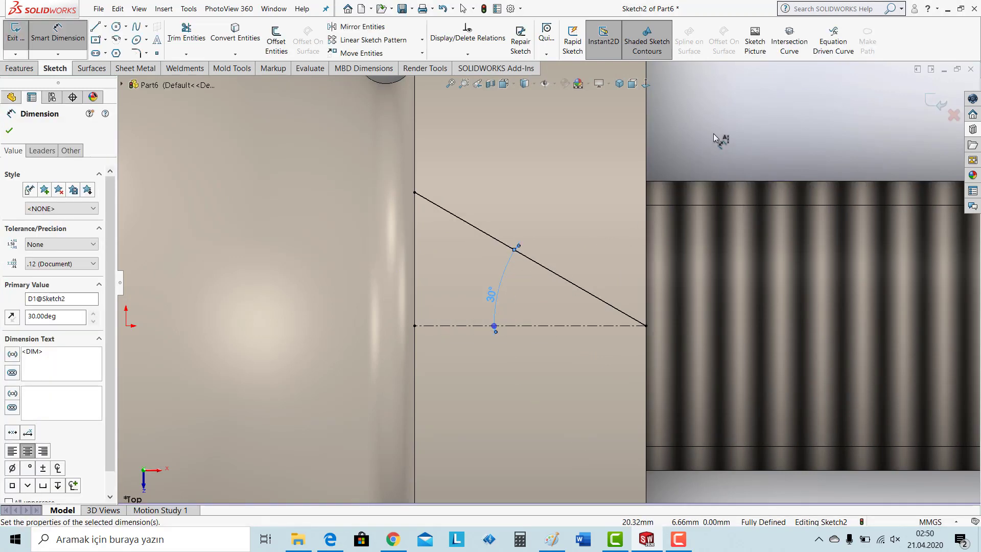
{"action": "left_click", "coordinate": [713, 133]}
{"action": "scroll", "coordinate": [705, 137], "scroll_direction": "up", "scroll_amount": 4}
{"action": "left_click", "coordinate": [618, 86]}
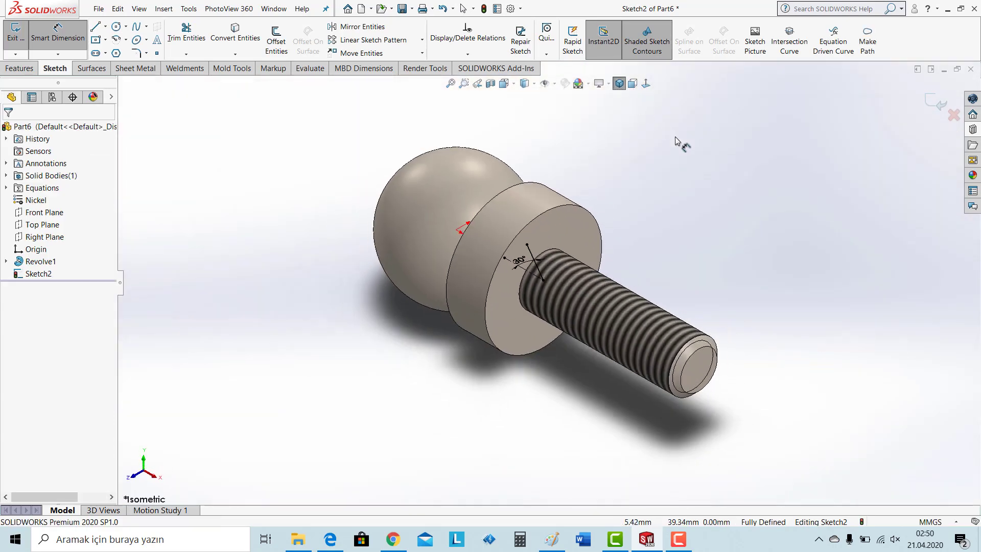
{"action": "left_click", "coordinate": [930, 105]}
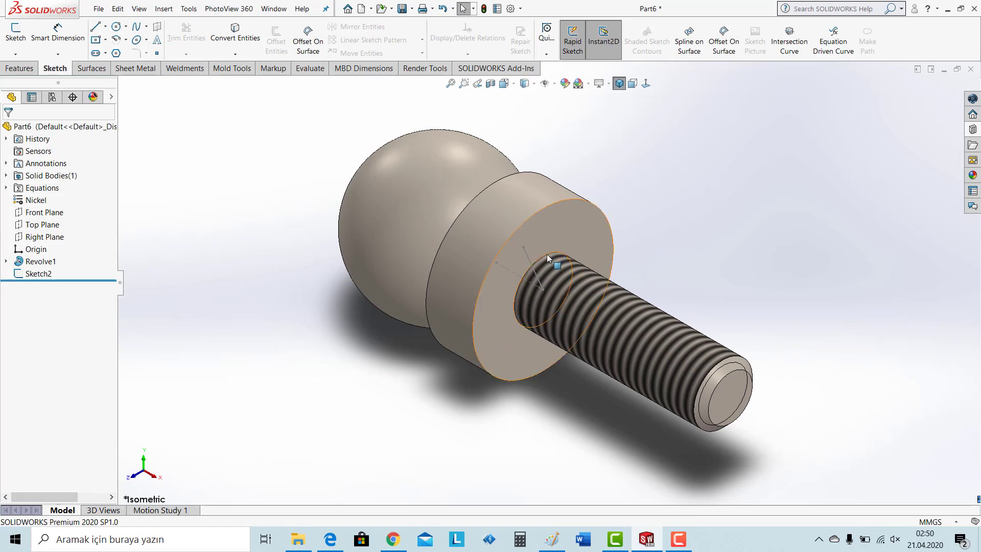
Step: Project the slanted line sketch onto the collar's cylindrical face as a sketch-on-faces projected curve
{"action": "scroll", "coordinate": [566, 314], "scroll_direction": "down", "scroll_amount": 3}
{"action": "left_click", "coordinate": [163, 9]}
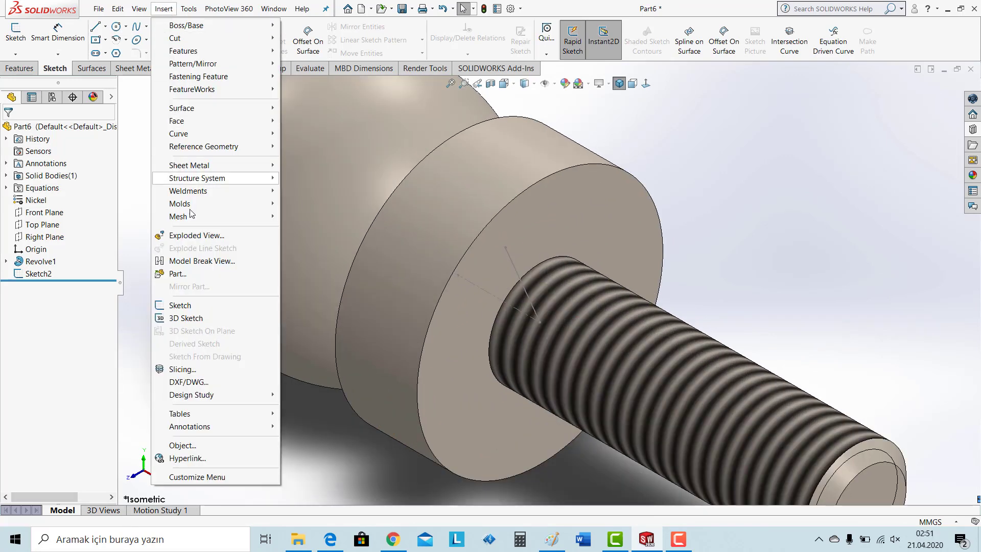
{"action": "mouse_move", "coordinate": [205, 135]}
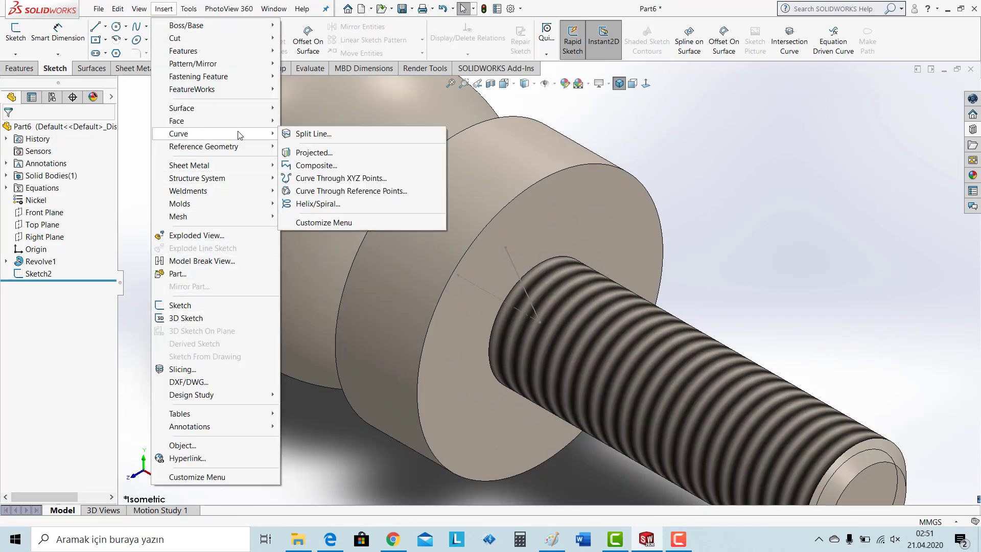
{"action": "left_click", "coordinate": [314, 153]}
{"action": "left_click", "coordinate": [515, 276]}
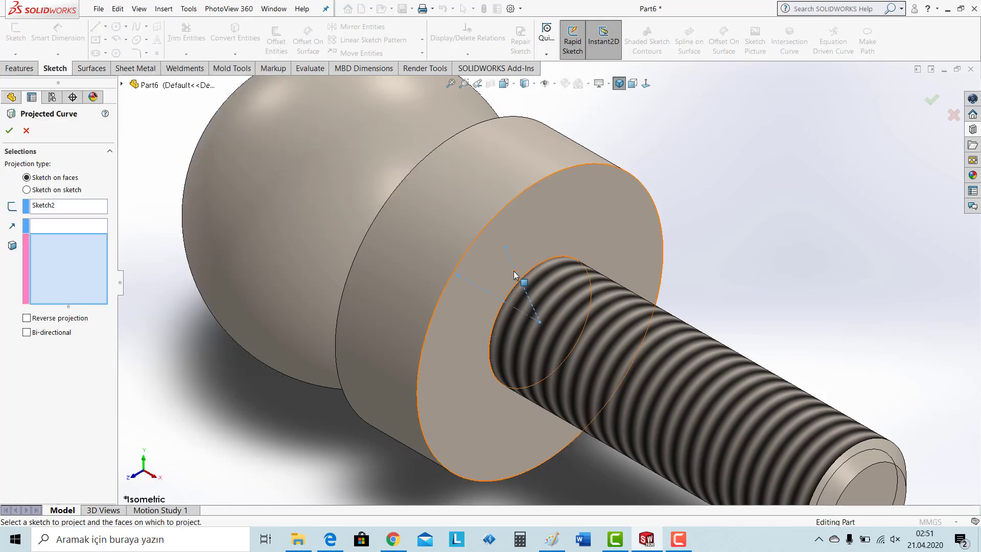
{"action": "left_click", "coordinate": [487, 180]}
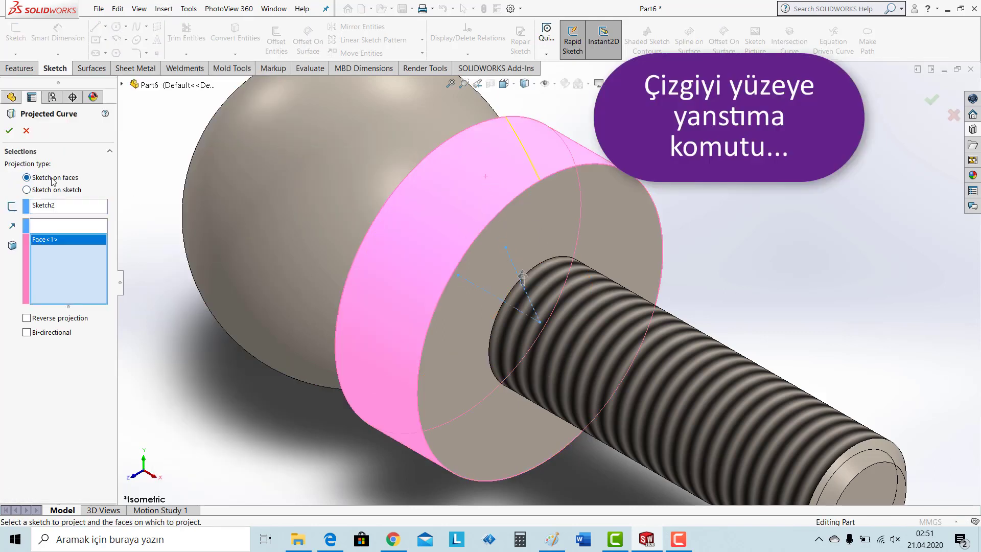
{"action": "left_click", "coordinate": [9, 131]}
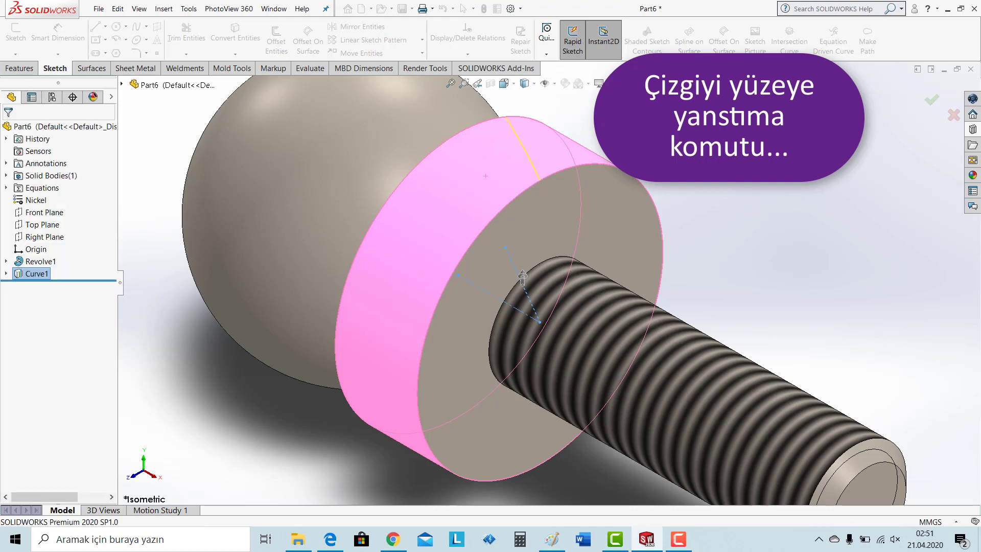
Step: On the collar's shaft-side face, sketch a tilted 3-point center rectangle above the origin, with diagonals about 10.5 mm long
{"action": "left_click", "coordinate": [571, 199]}
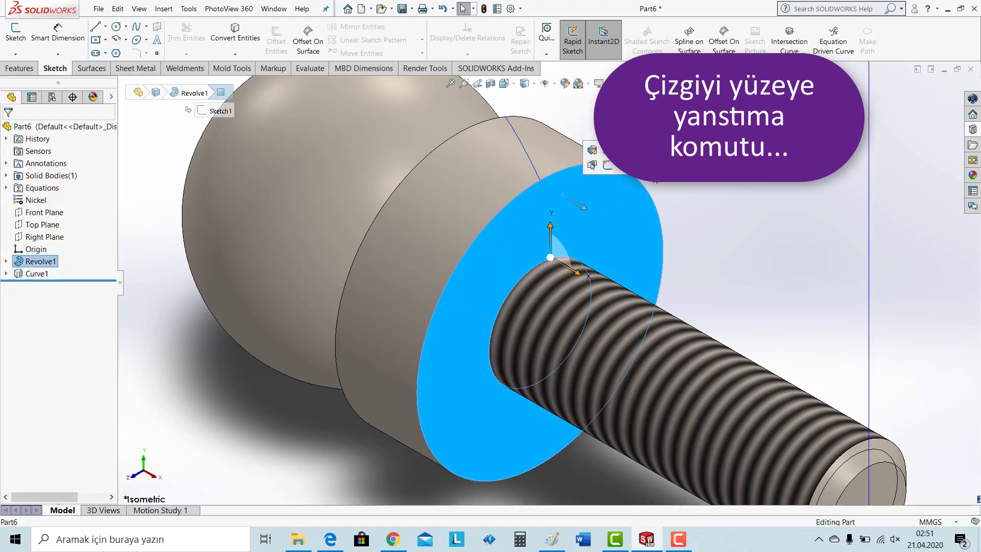
{"action": "left_click", "coordinate": [96, 40]}
{"action": "left_click", "coordinate": [51, 194]}
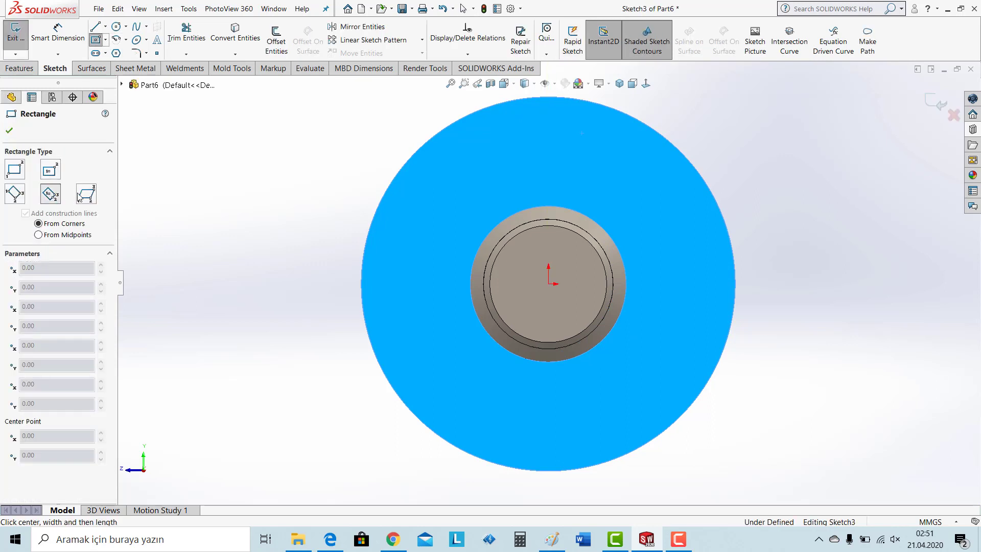
{"action": "scroll", "coordinate": [562, 153], "scroll_direction": "up", "scroll_amount": 2}
{"action": "scroll", "coordinate": [552, 179], "scroll_direction": "down", "scroll_amount": 2}
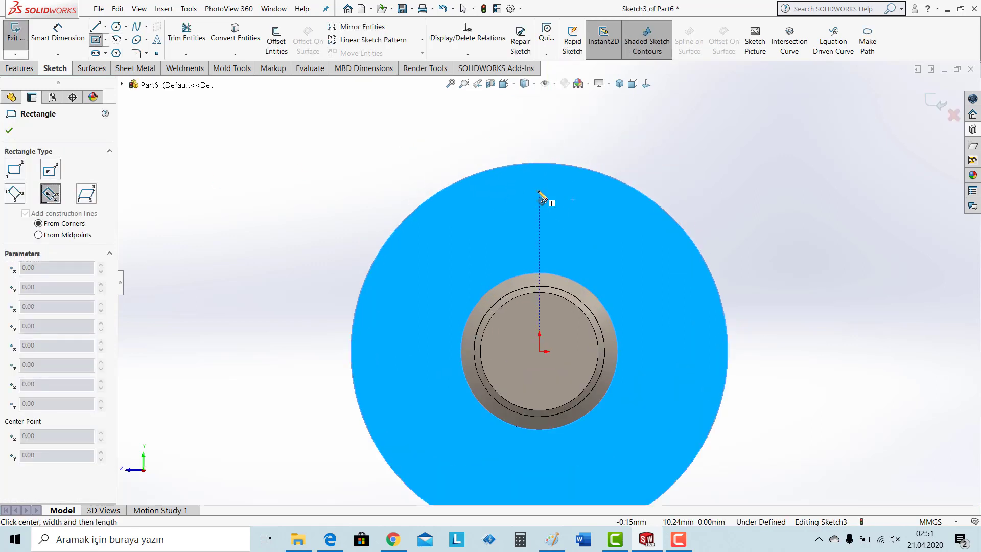
{"action": "left_click", "coordinate": [543, 199]}
{"action": "left_click", "coordinate": [584, 221]}
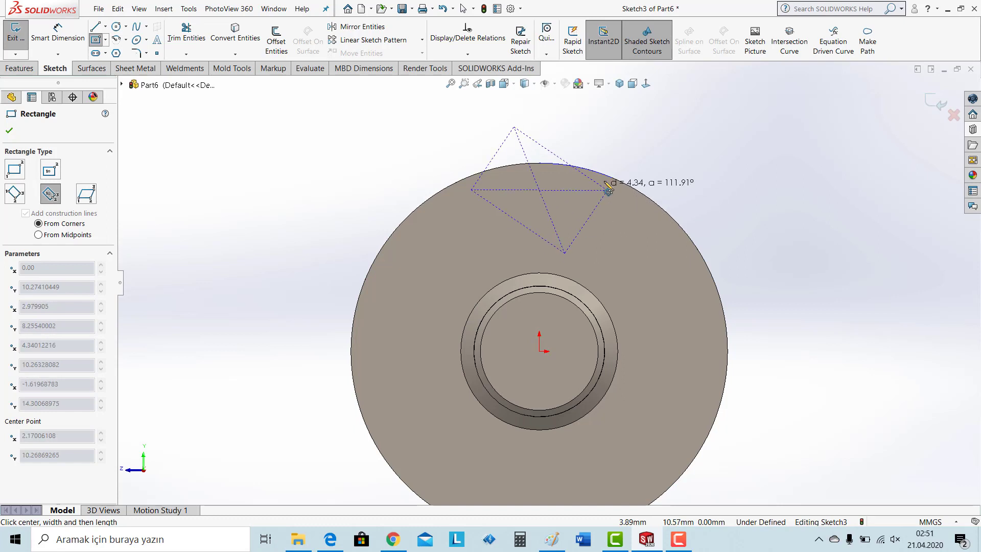
{"action": "left_click", "coordinate": [614, 174]}
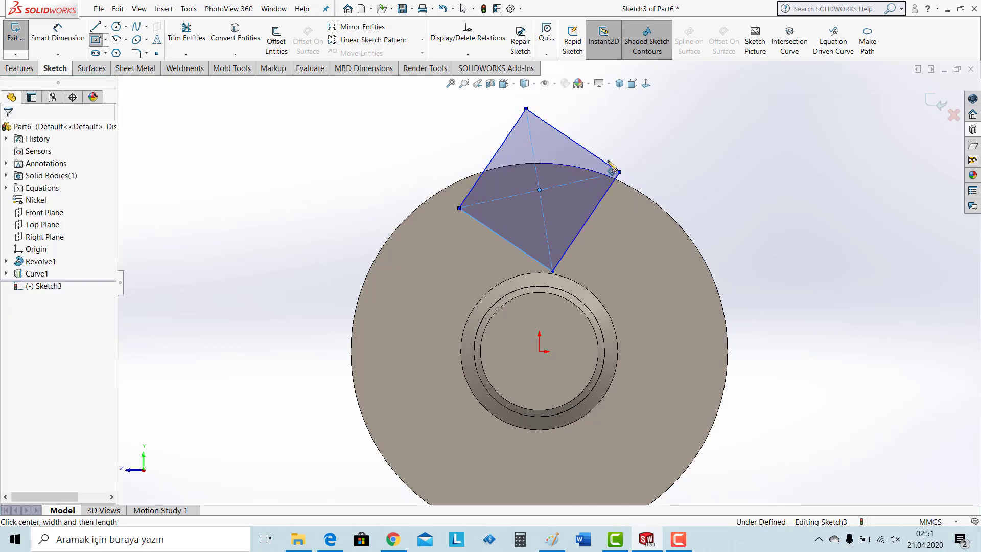
Step: Constrain one construction diagonal of the rectangle to vertical and the other to horizontal
{"action": "scroll", "coordinate": [592, 178], "scroll_direction": "down", "scroll_amount": 3}
{"action": "left_click", "coordinate": [458, 152]}
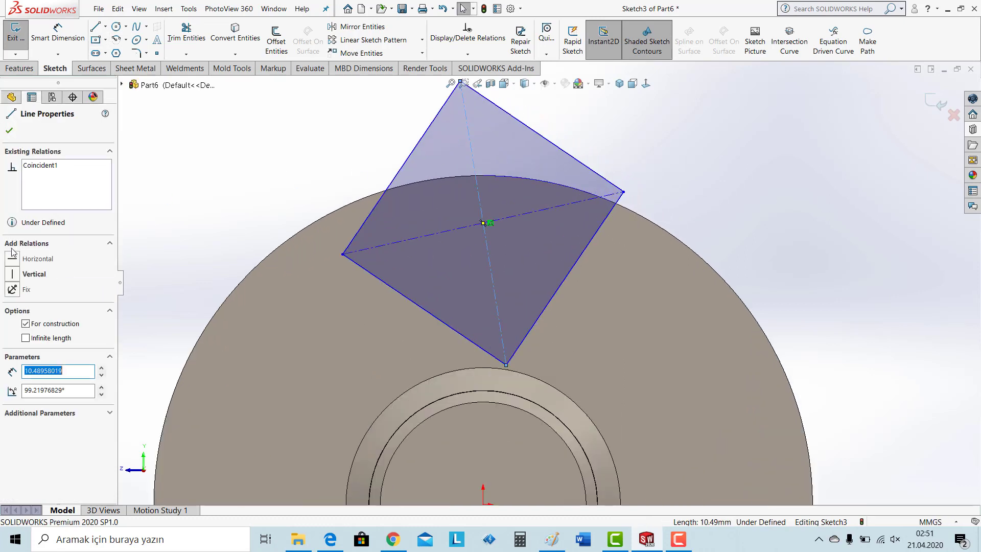
{"action": "left_click", "coordinate": [14, 274]}
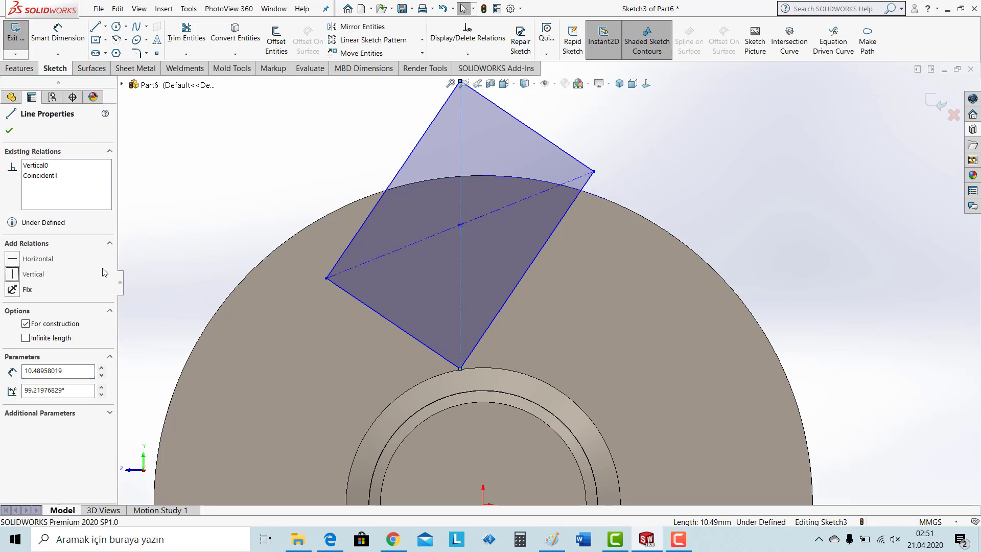
{"action": "left_click", "coordinate": [477, 217]}
{"action": "left_click", "coordinate": [14, 261]}
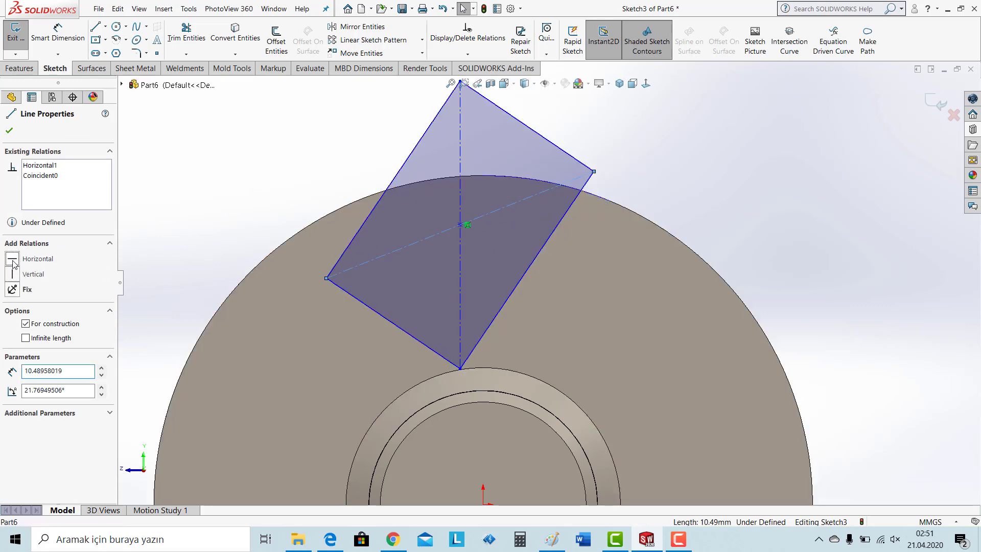
{"action": "left_click", "coordinate": [203, 166]}
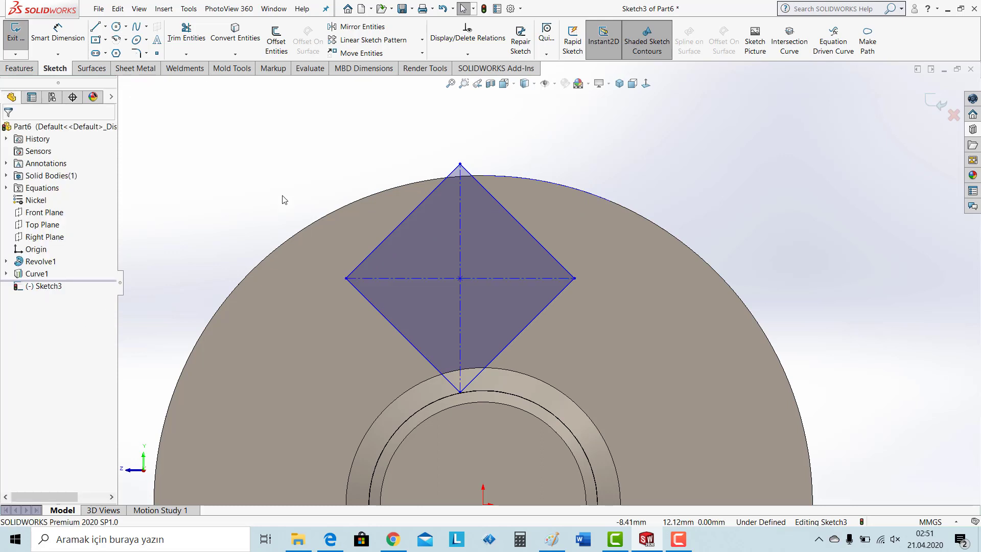
Step: Align the rectangle's center point with the origin using a Vertical relation
{"action": "left_click", "coordinate": [460, 279]}
{"action": "scroll", "coordinate": [544, 322], "scroll_direction": "up", "scroll_amount": 3}
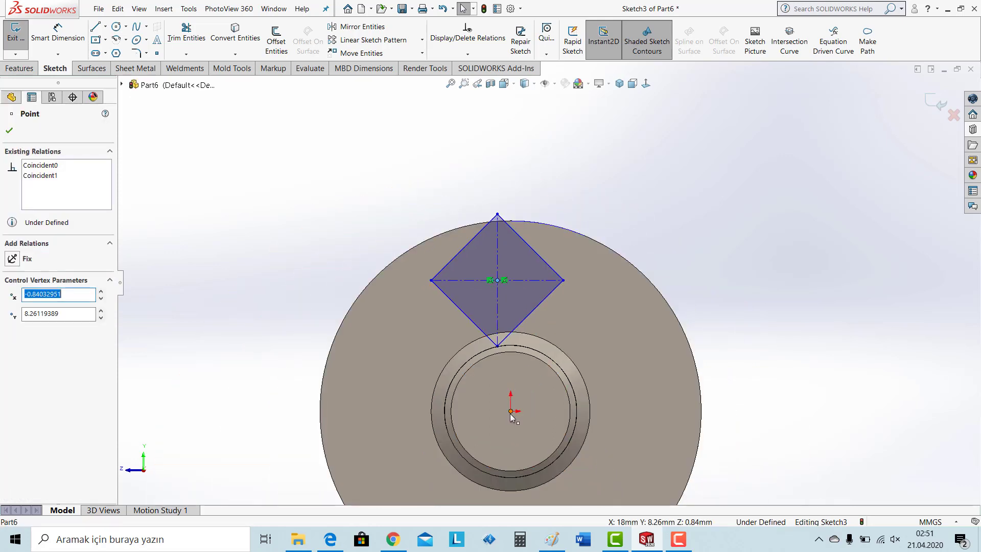
{"action": "left_click", "coordinate": [510, 412], "text": "ctrl"}
{"action": "left_click", "coordinate": [16, 327]}
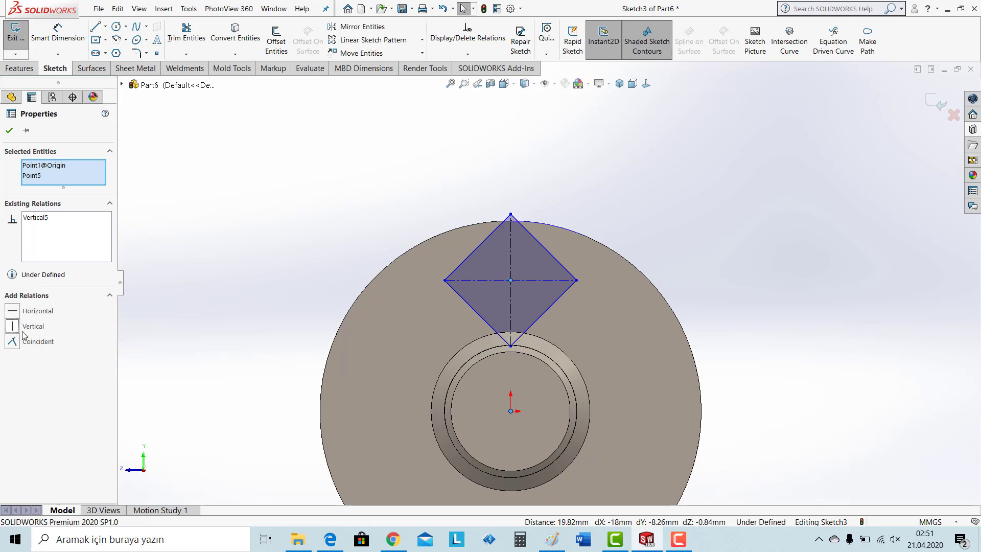
{"action": "left_click", "coordinate": [9, 131]}
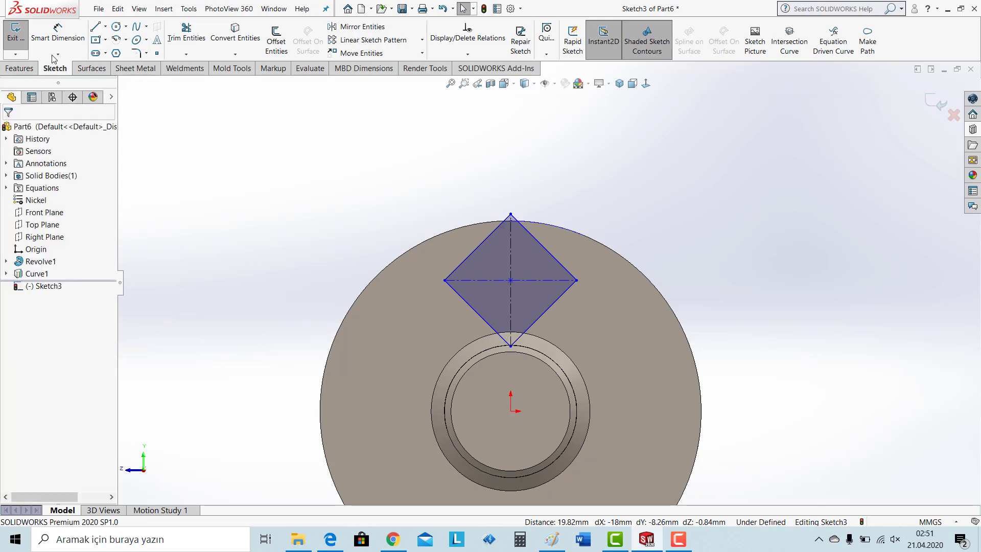
Step: Dimension the distance from the rectangle's center to the origin as 12.1 mm
{"action": "left_click", "coordinate": [57, 35]}
{"action": "left_click", "coordinate": [510, 281]}
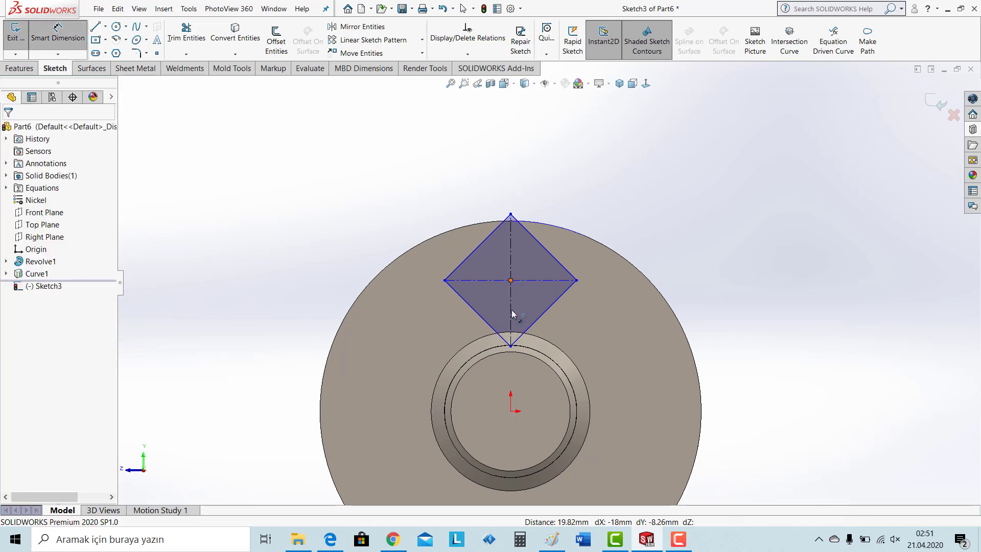
{"action": "left_click", "coordinate": [511, 411]}
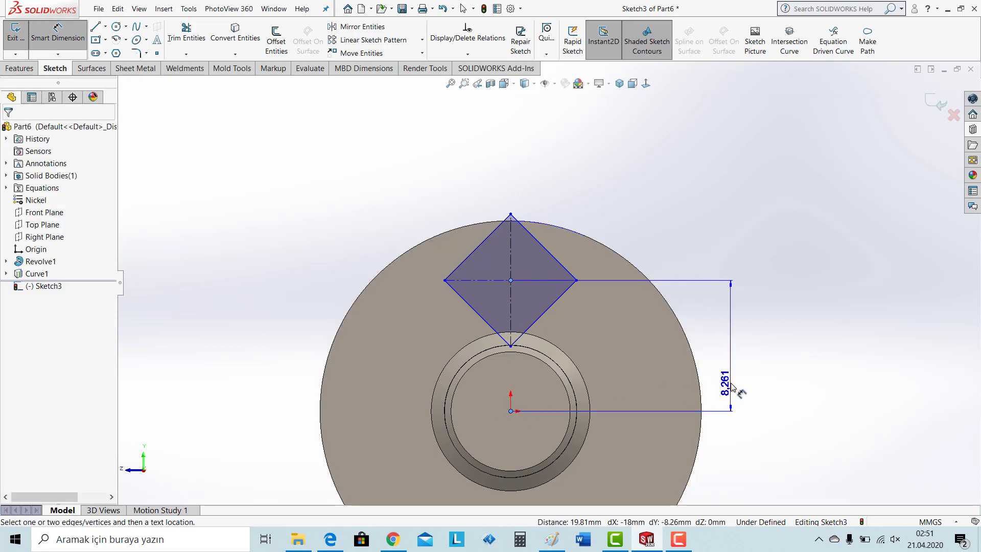
{"action": "left_click", "coordinate": [733, 388]}
{"action": "type", "text": "12."}
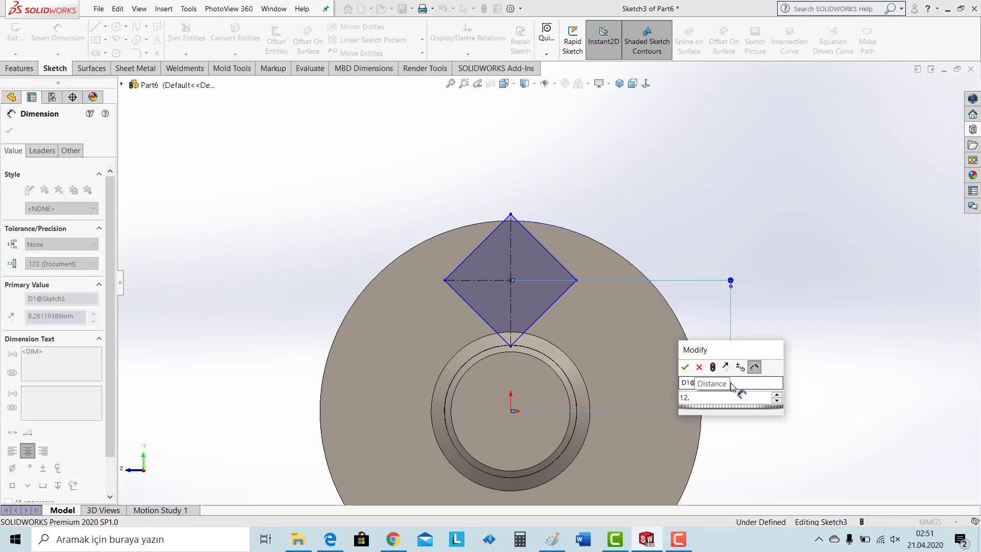
{"action": "type", "text": "1"}
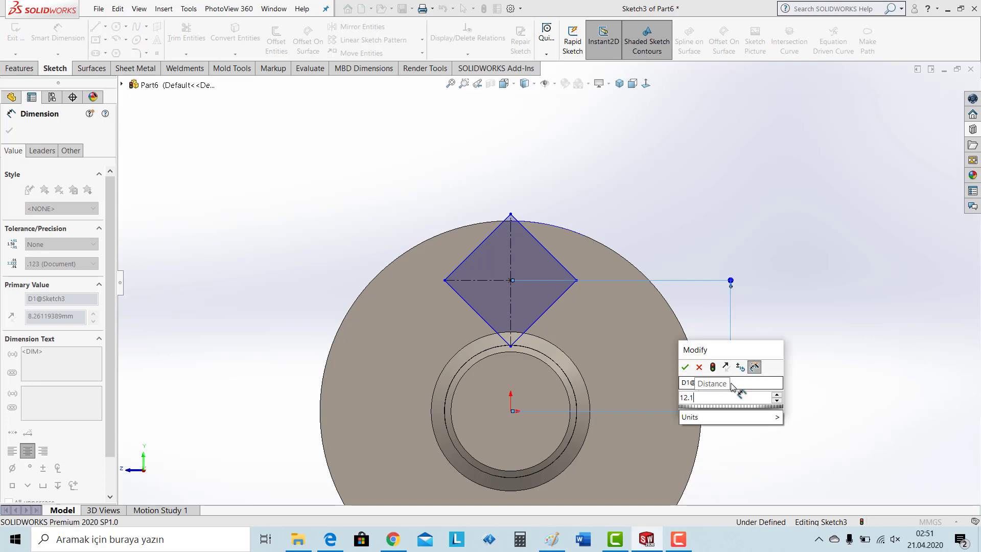
{"action": "key", "text": "Return"}
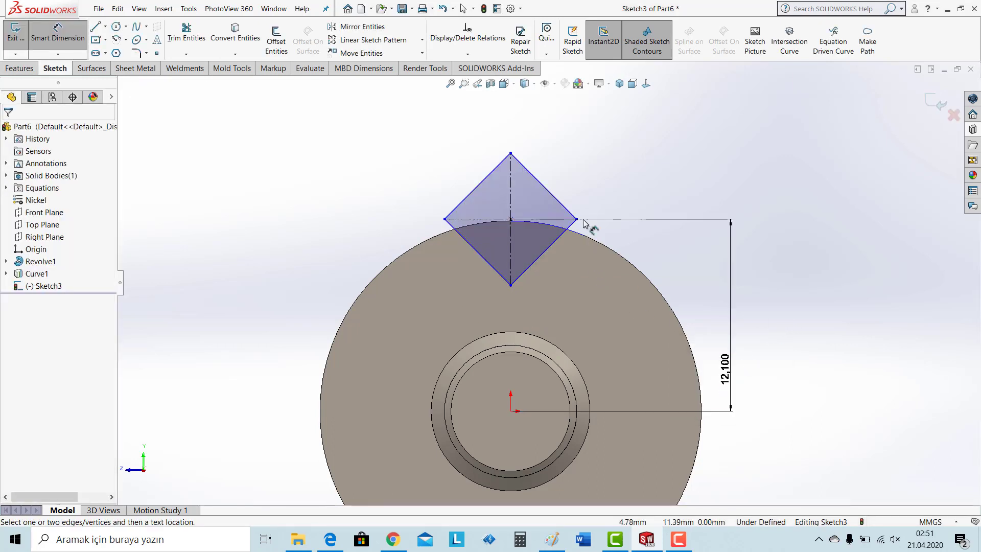
Step: Dimension the rectangle's horizontal diagonal as 1.25 mm and exit the sketch
{"action": "left_click", "coordinate": [554, 224]}
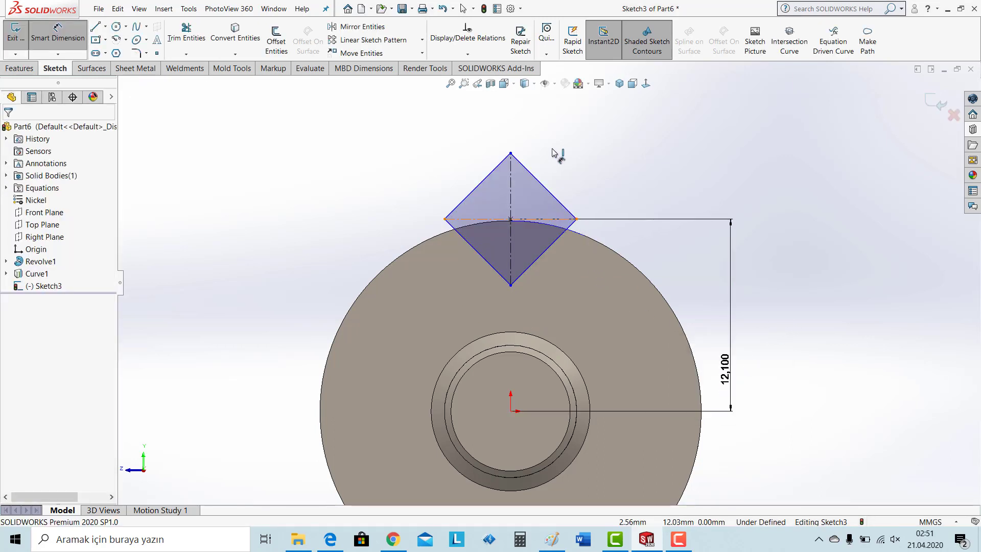
{"action": "left_click", "coordinate": [542, 125]}
{"action": "type", "text": "1."}
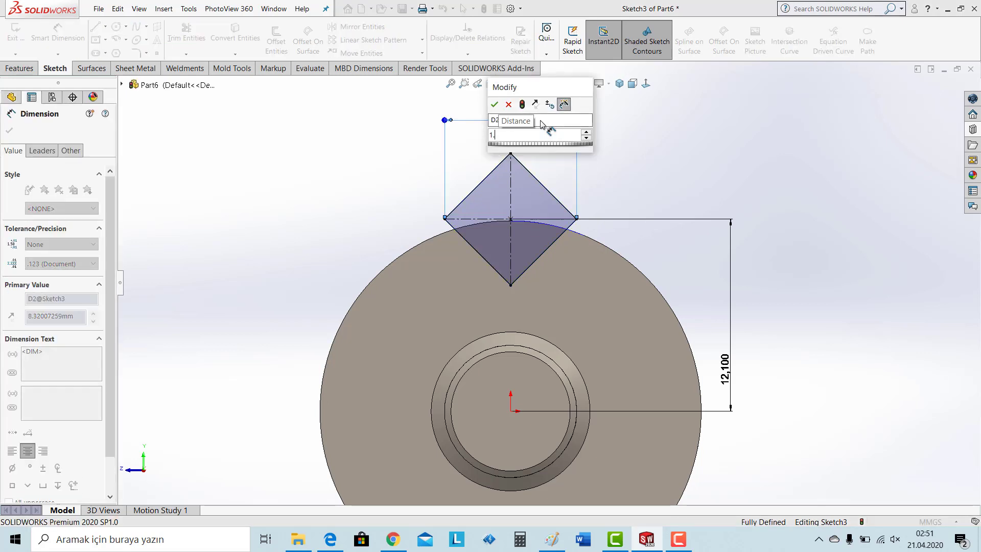
{"action": "type", "text": "5"}
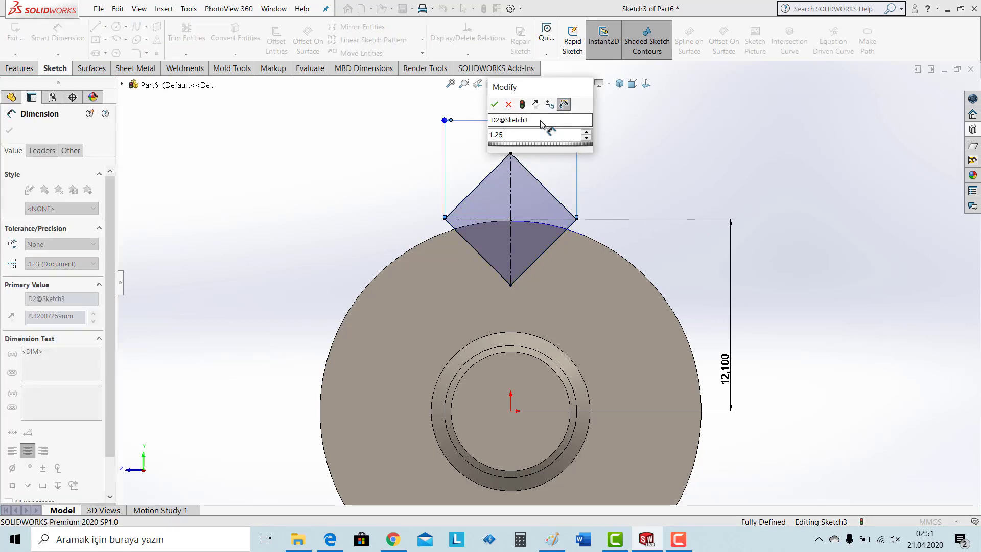
{"action": "key", "text": "Return"}
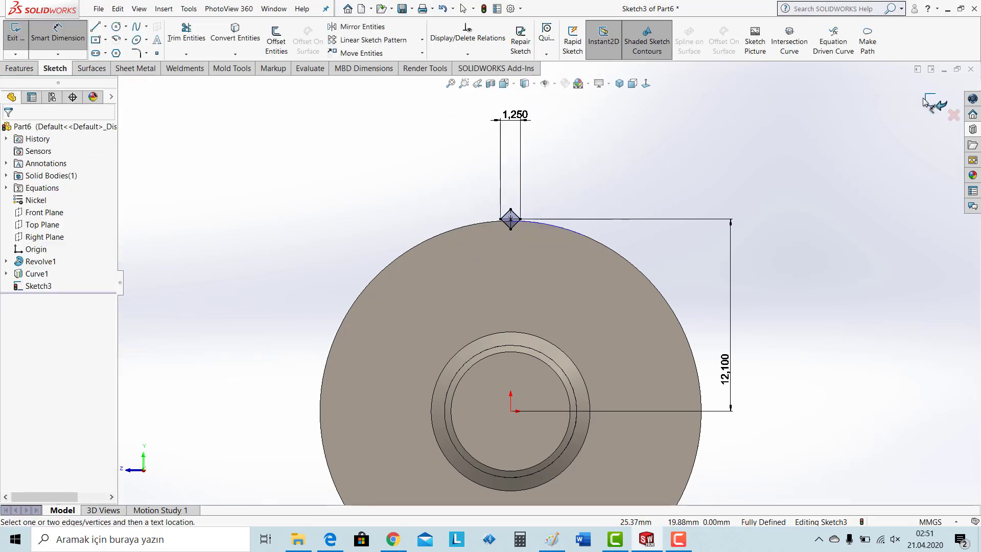
{"action": "left_click", "coordinate": [619, 83]}
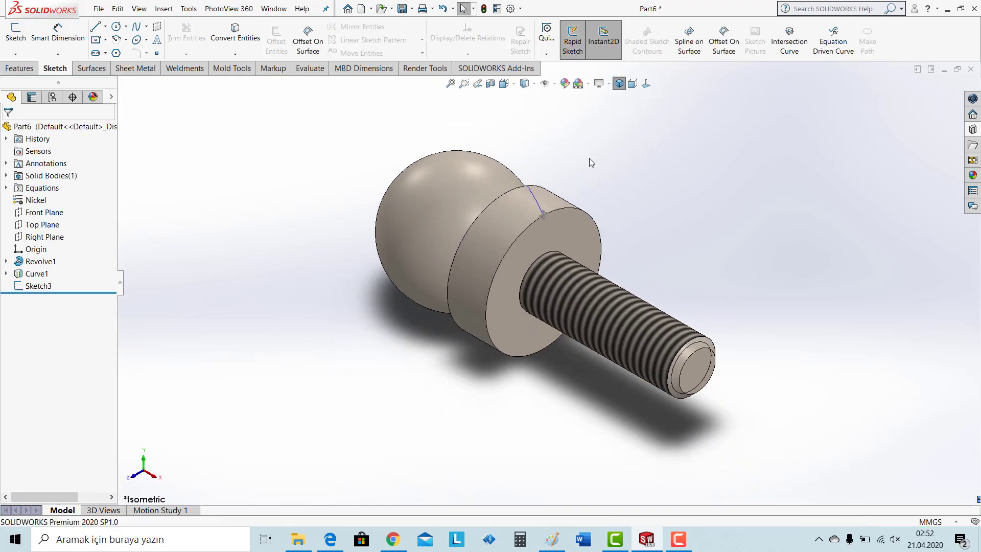
Step: Make a swept cut across the collar using the small diamond sketch as profile and the projected curve as path
{"action": "scroll", "coordinate": [591, 162], "scroll_direction": "down", "scroll_amount": 4}
{"action": "left_click", "coordinate": [19, 68]}
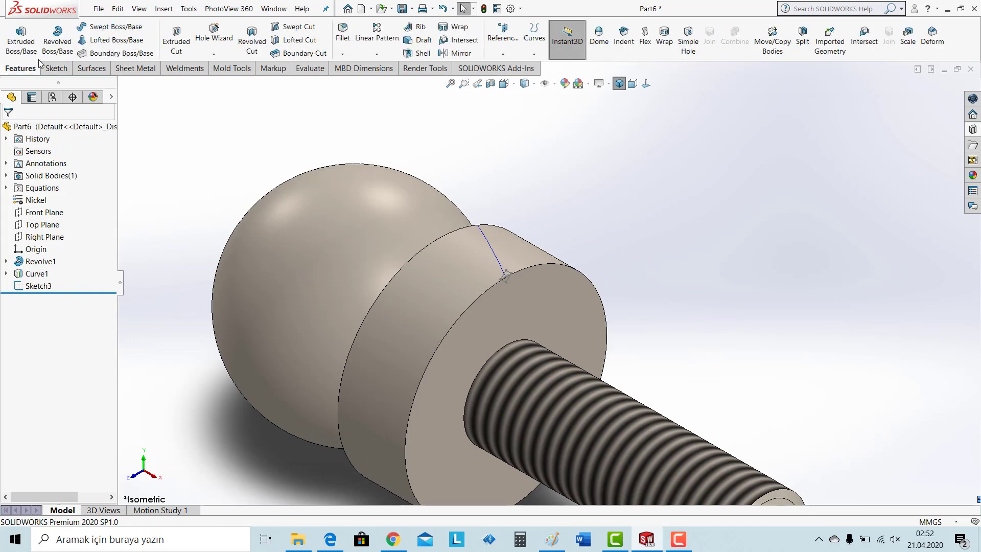
{"action": "left_click", "coordinate": [296, 27]}
{"action": "scroll", "coordinate": [517, 214], "scroll_direction": "down", "scroll_amount": 2}
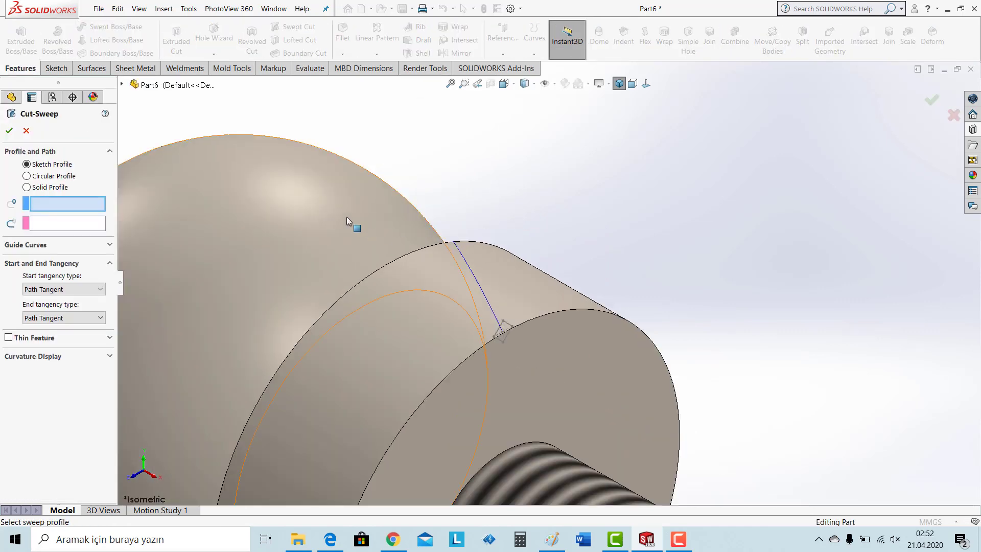
{"action": "left_click", "coordinate": [508, 327]}
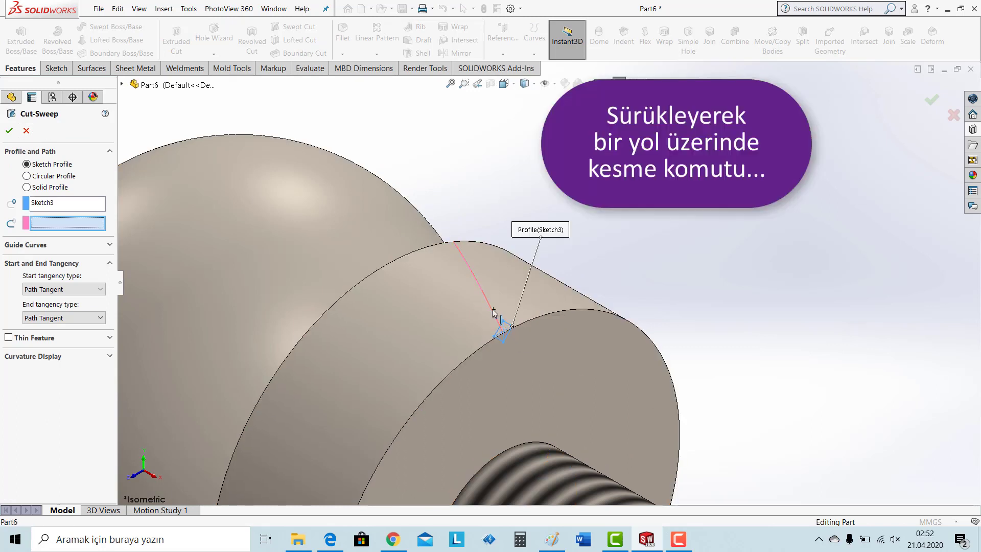
{"action": "left_click", "coordinate": [493, 324]}
{"action": "left_click", "coordinate": [9, 132]}
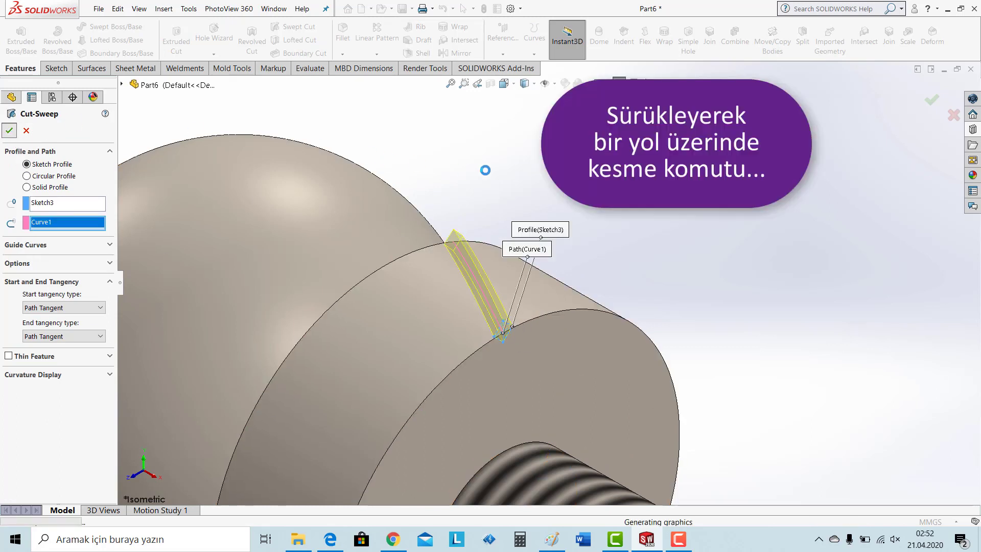
Step: Set up an equally spaced 360° circular pattern of the swept-cut groove, using the collar's circular edge as the direction reference
{"action": "key", "text": "f"}
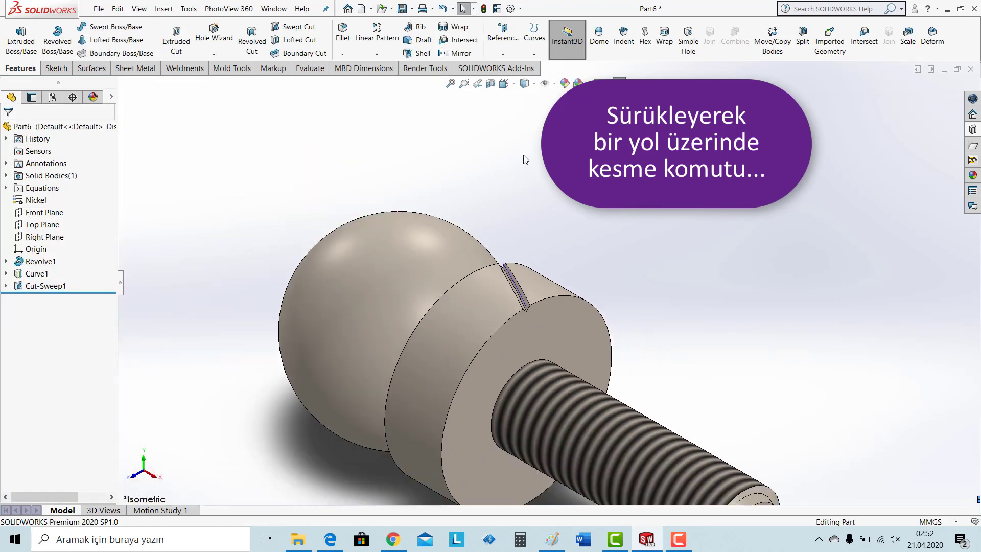
{"action": "left_click", "coordinate": [377, 53]}
{"action": "left_click", "coordinate": [377, 80]}
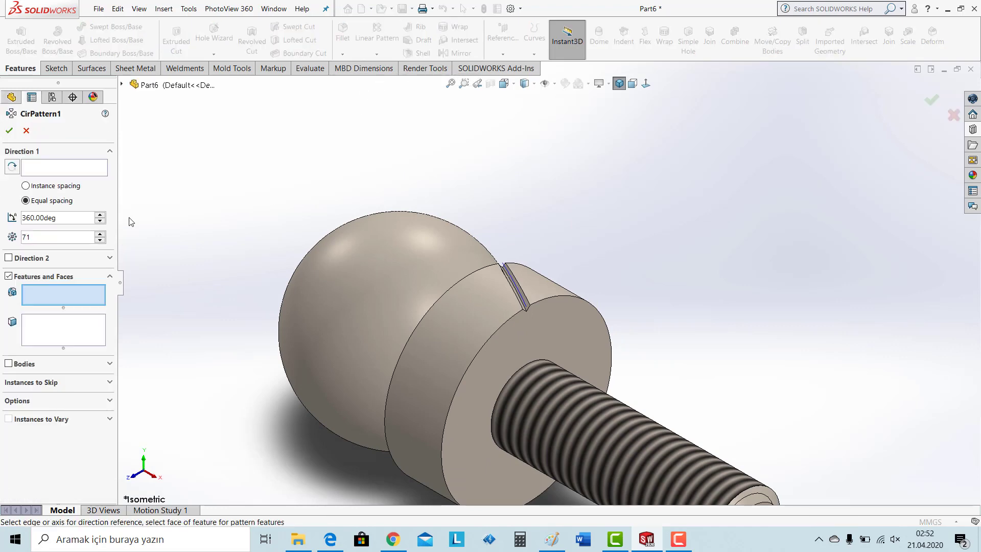
{"action": "left_click", "coordinate": [62, 173]}
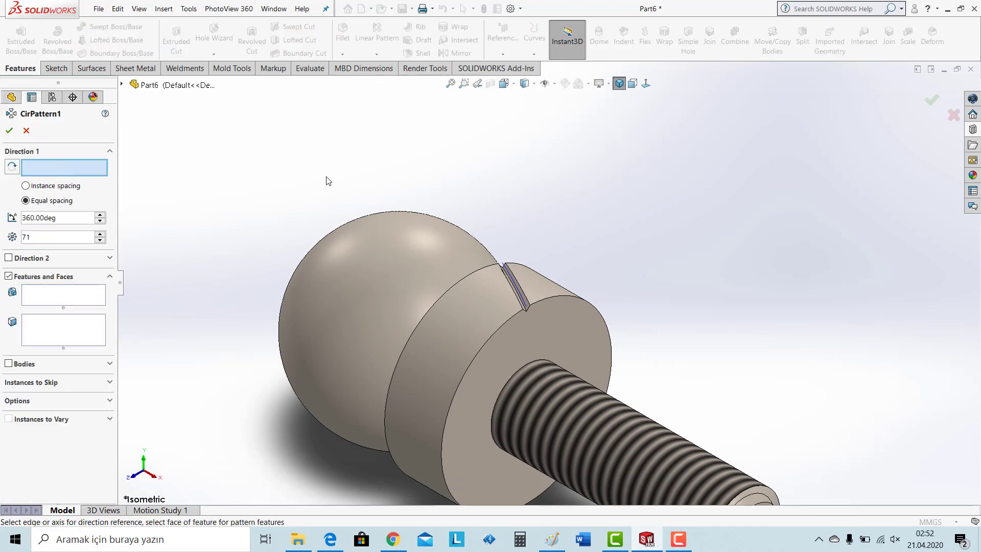
{"action": "left_click", "coordinate": [474, 361]}
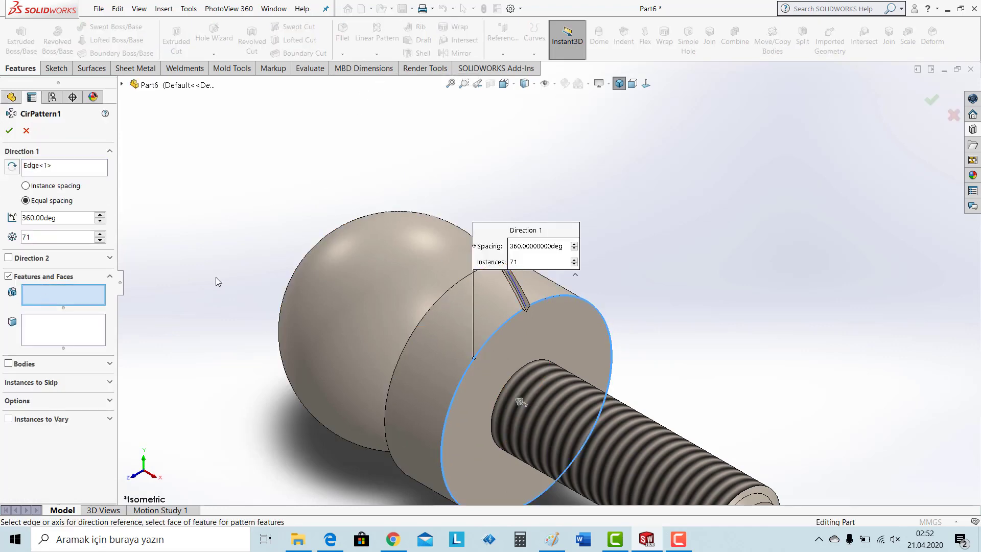
{"action": "scroll", "coordinate": [513, 302], "scroll_direction": "down", "scroll_amount": 5}
{"action": "left_click", "coordinate": [611, 268]}
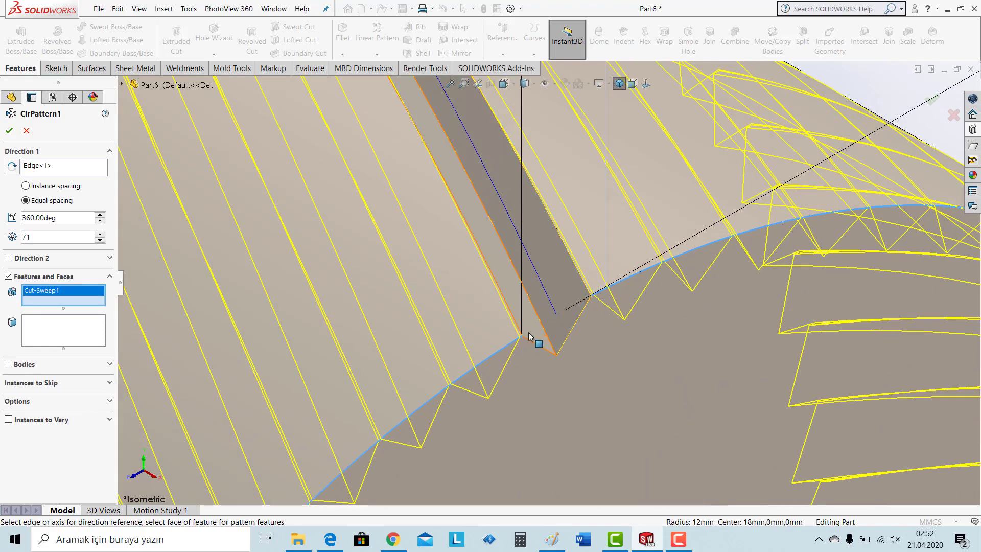
{"action": "scroll", "coordinate": [531, 337], "scroll_direction": "down", "scroll_amount": 3}
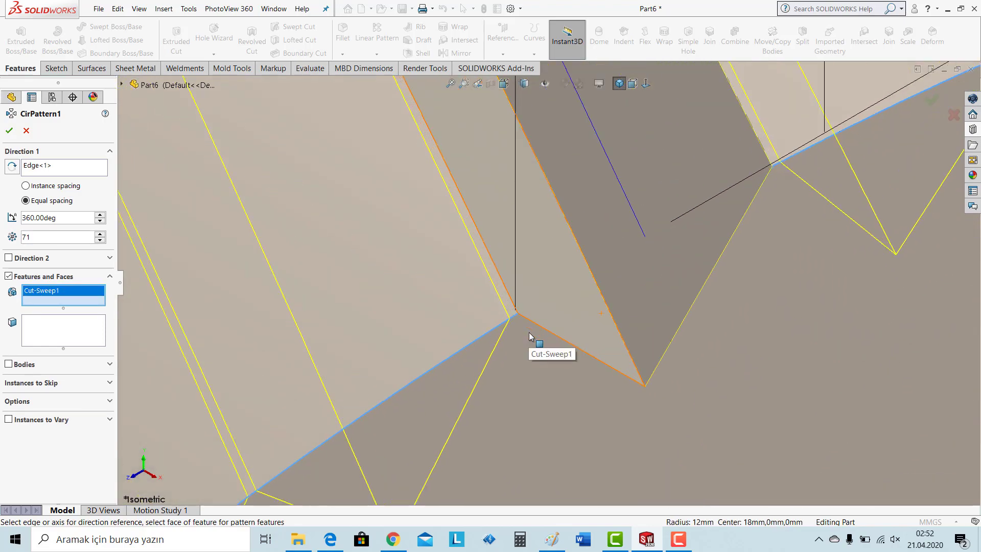
Step: Set the circular pattern to 74 instances and apply it
{"action": "left_click", "coordinate": [101, 234]}
{"action": "left_click", "coordinate": [101, 234]}
{"action": "left_click", "coordinate": [100, 234]}
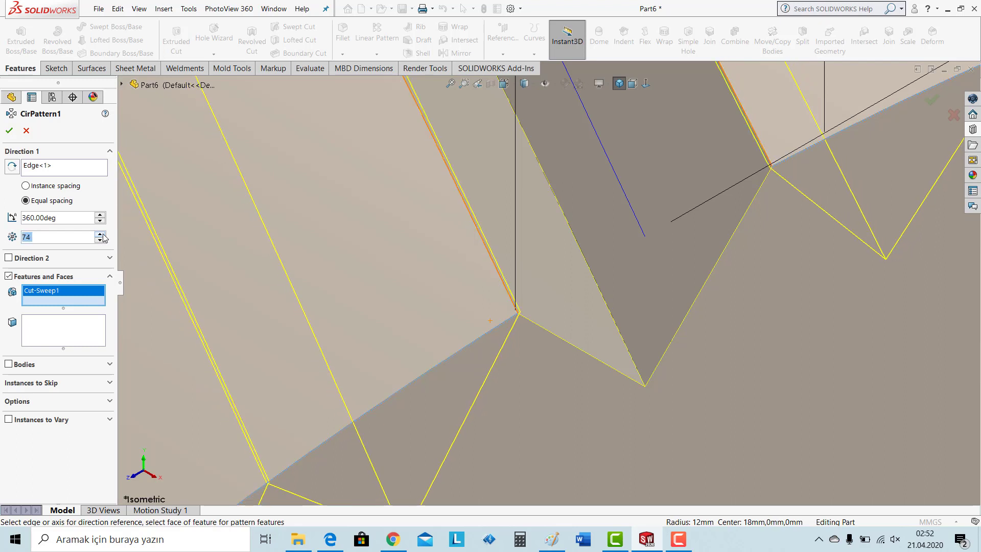
{"action": "left_click", "coordinate": [7, 131]}
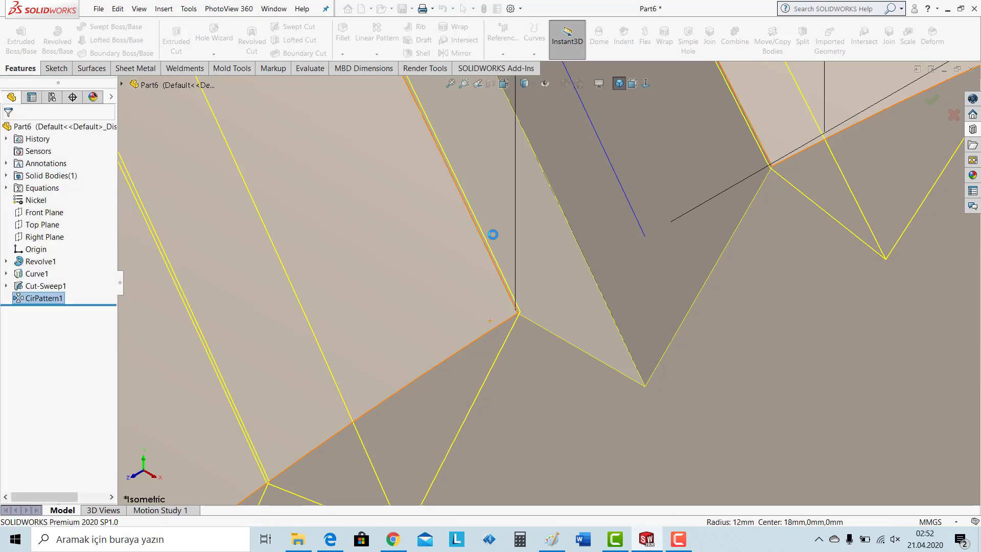
{"action": "scroll", "coordinate": [492, 235], "scroll_direction": "up", "scroll_amount": 10}
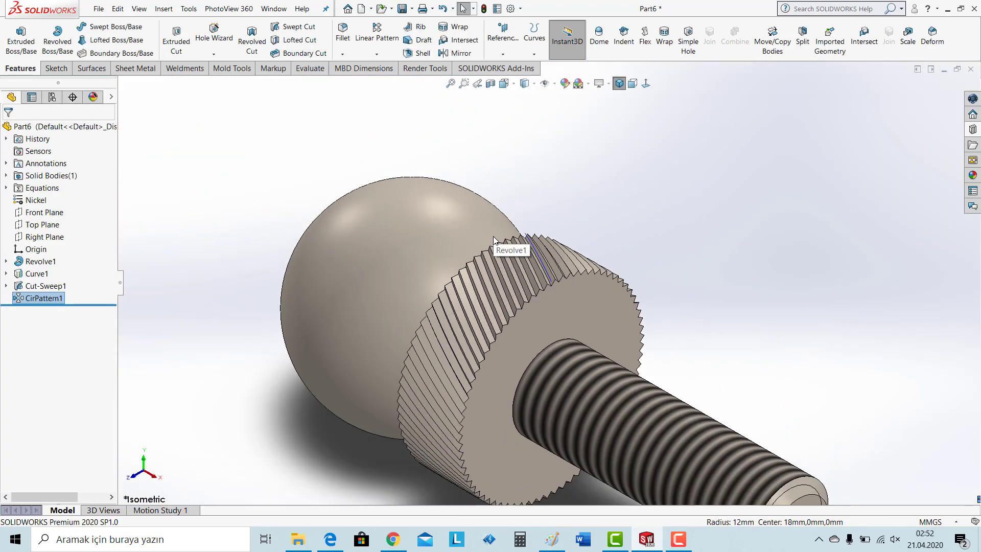
{"action": "left_click", "coordinate": [651, 210]}
Step: Mirror the circular pattern of grooves about the Front Plane to form a crossed knurl on the collar
{"action": "scroll", "coordinate": [650, 210], "scroll_direction": "up", "scroll_amount": 5}
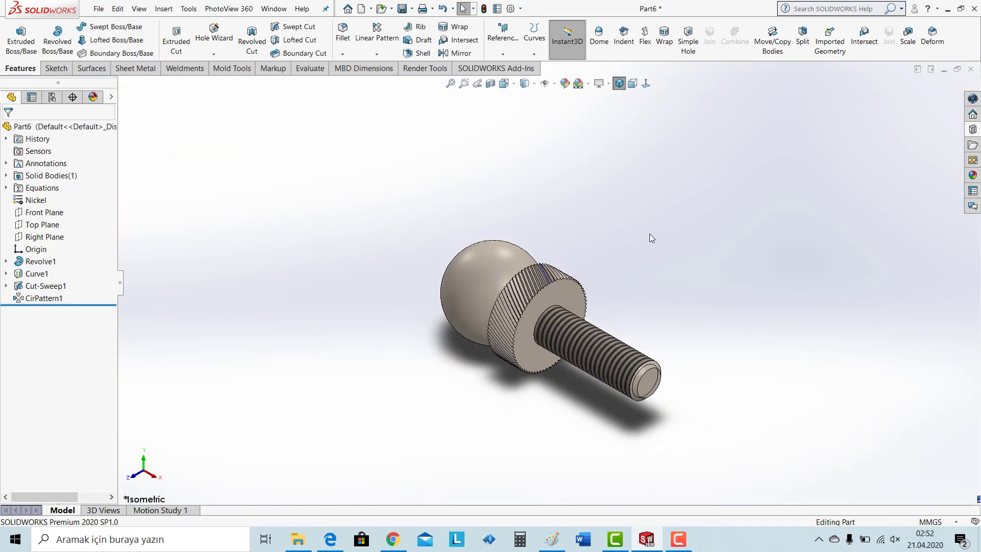
{"action": "scroll", "coordinate": [565, 315], "scroll_direction": "down", "scroll_amount": 3}
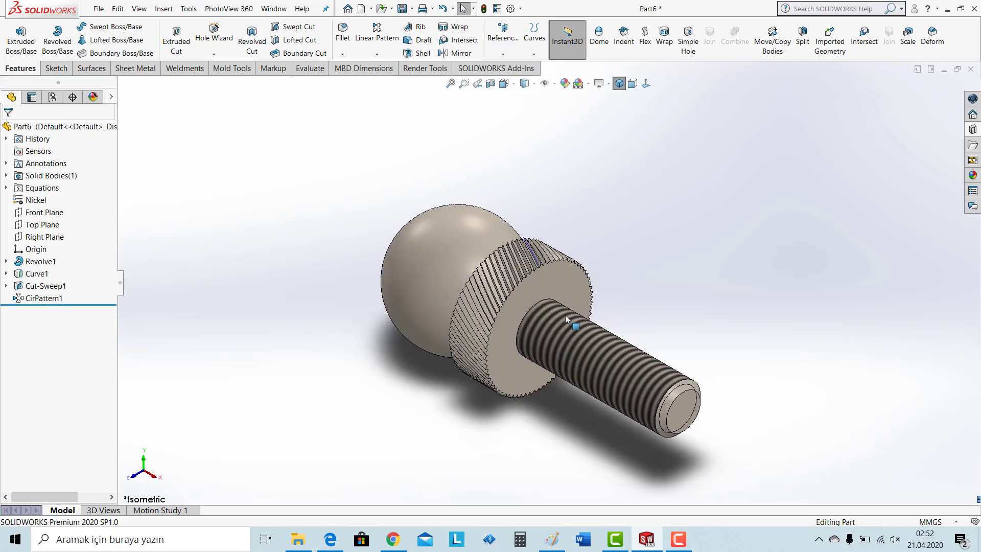
{"action": "left_click", "coordinate": [61, 216]}
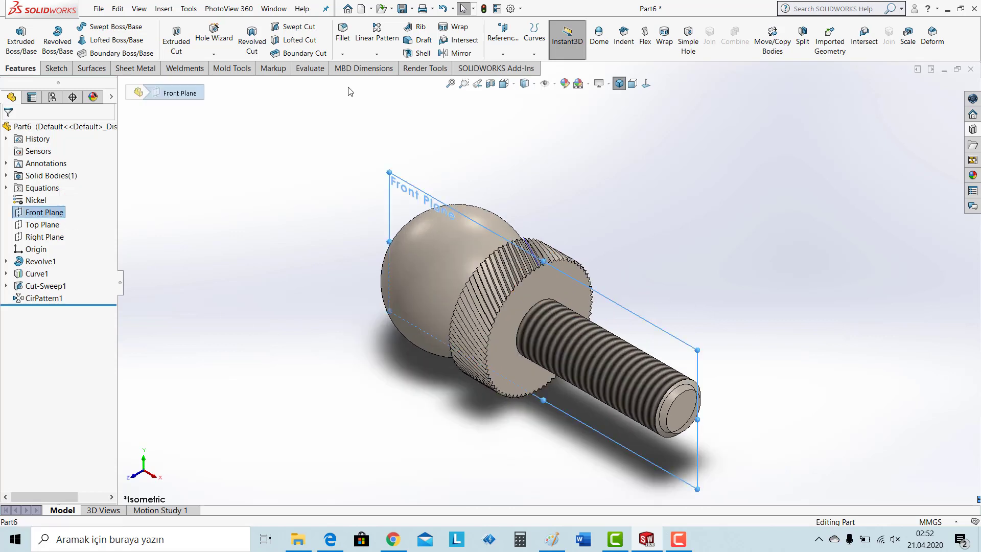
{"action": "left_click", "coordinate": [376, 54]}
{"action": "left_click", "coordinate": [378, 93]}
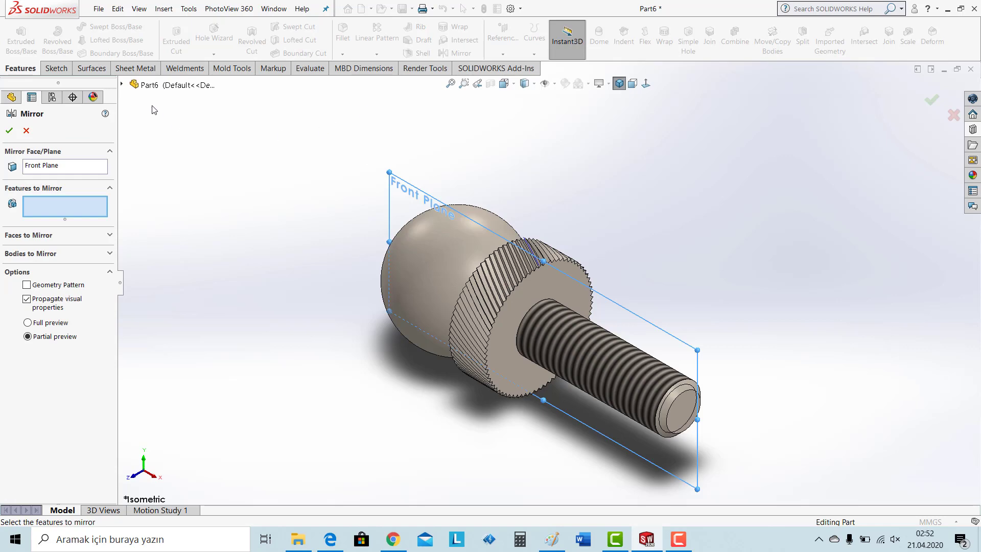
{"action": "left_click", "coordinate": [123, 85]}
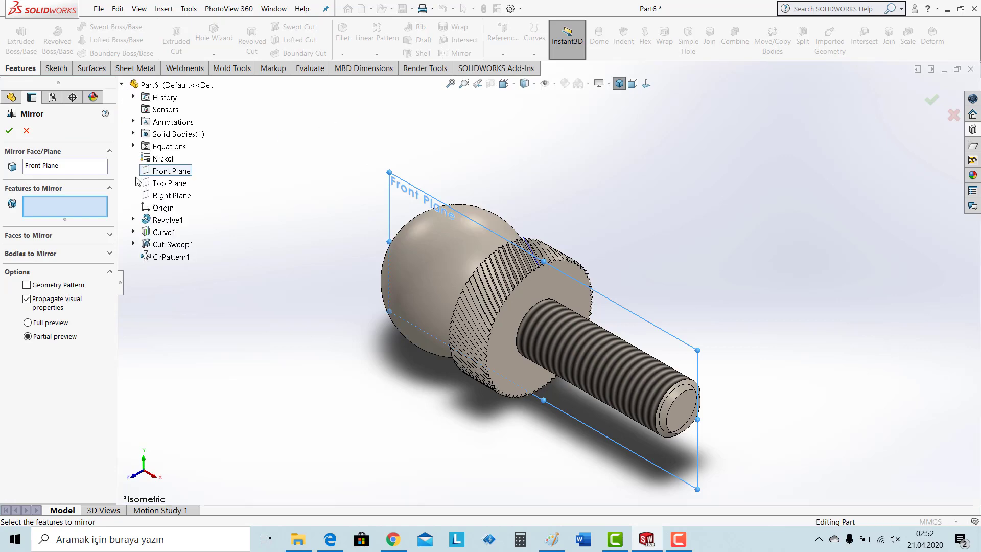
{"action": "left_click", "coordinate": [169, 257]}
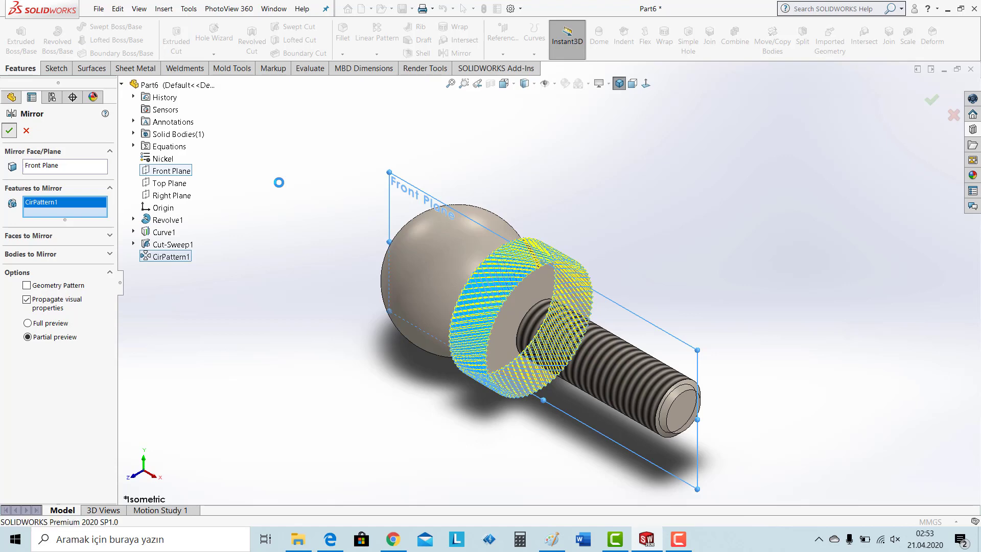
{"action": "left_click", "coordinate": [279, 195]}
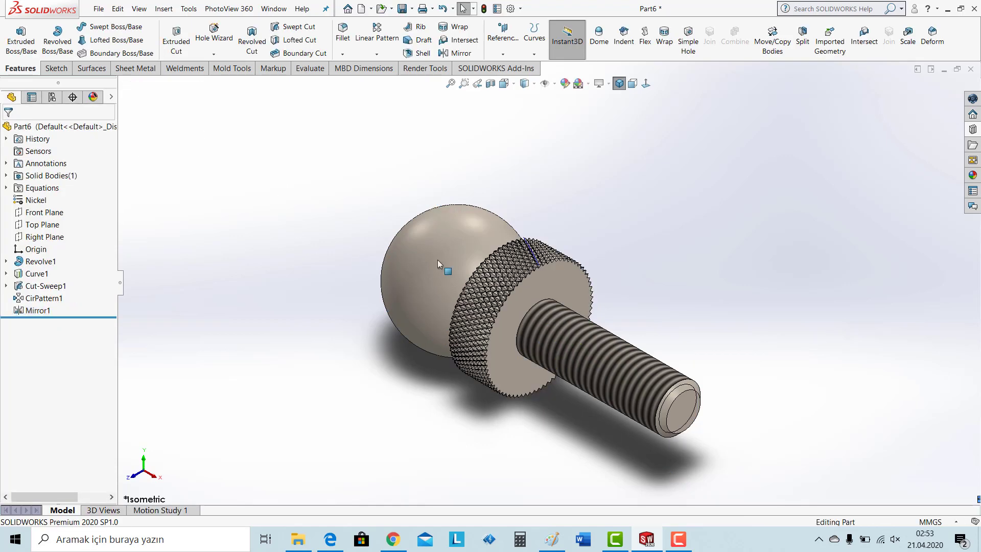
Step: Start a sketch on the Front Plane and draw a horizontal centerline from the ball's outer end through the origin, ending before the collar
{"action": "left_click", "coordinate": [44, 212]}
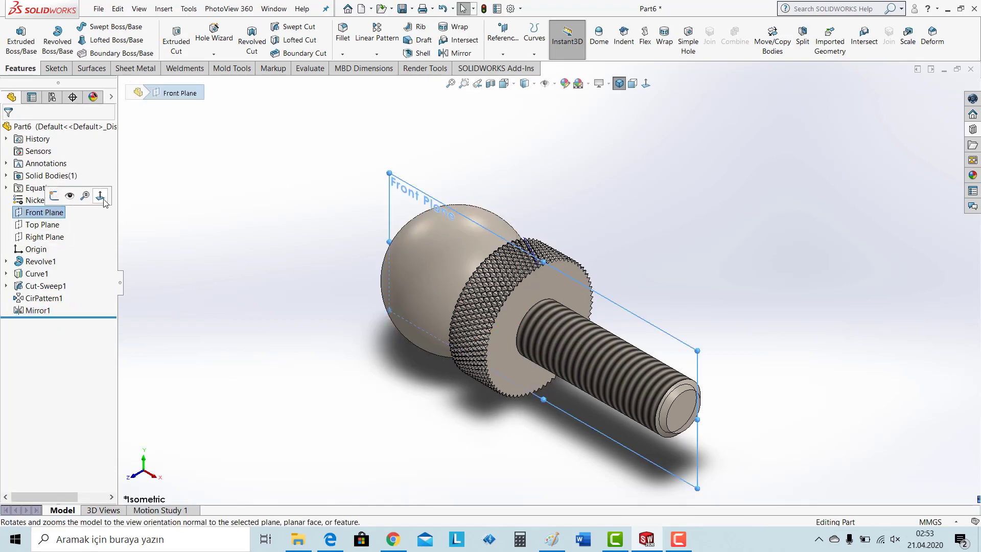
{"action": "left_click", "coordinate": [105, 204]}
{"action": "left_click", "coordinate": [55, 68]}
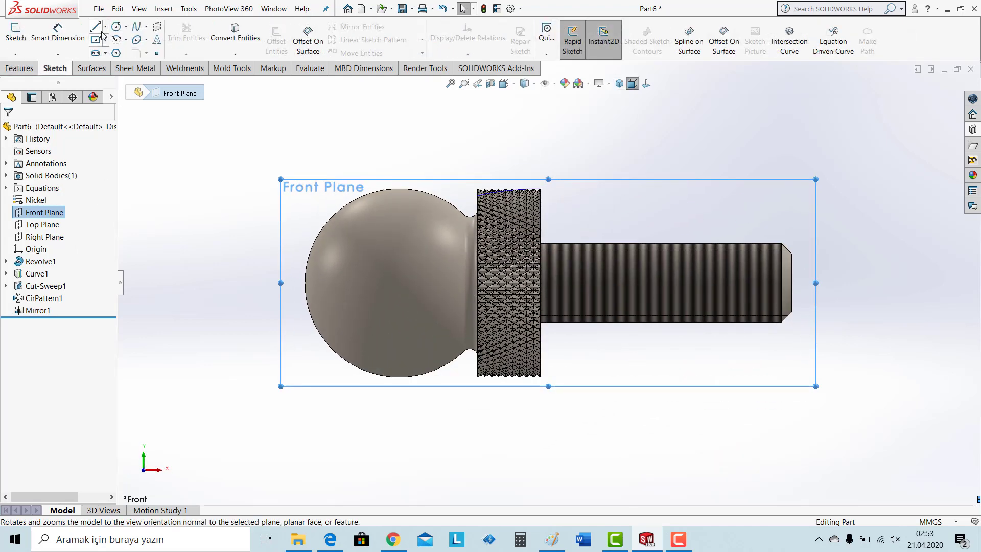
{"action": "left_click", "coordinate": [107, 27]}
{"action": "left_click", "coordinate": [110, 50]}
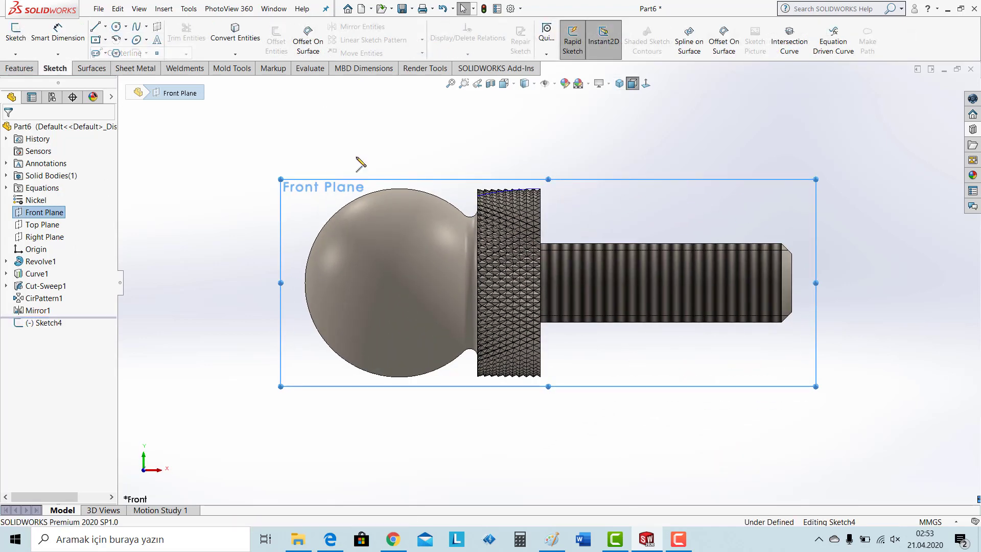
{"action": "left_click", "coordinate": [305, 283]}
{"action": "left_click", "coordinate": [451, 283]}
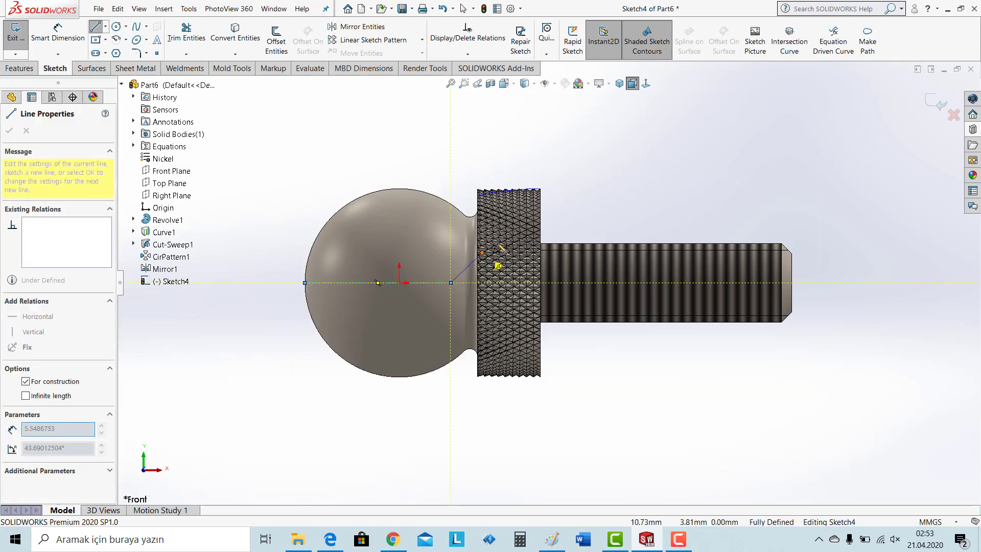
{"action": "key", "text": "Escape"}
Step: Sketch a closed triangle at the collar's upper shaft-side corner, about 0.56 mm along the top and 0.67 mm down the face
{"action": "scroll", "coordinate": [554, 194], "scroll_direction": "down", "scroll_amount": 5}
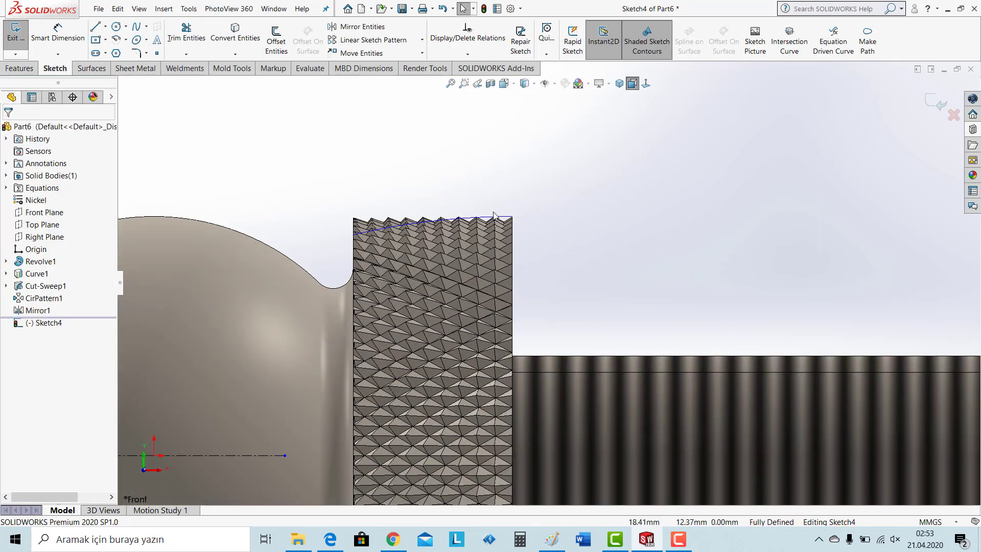
{"action": "scroll", "coordinate": [493, 214], "scroll_direction": "down", "scroll_amount": 3}
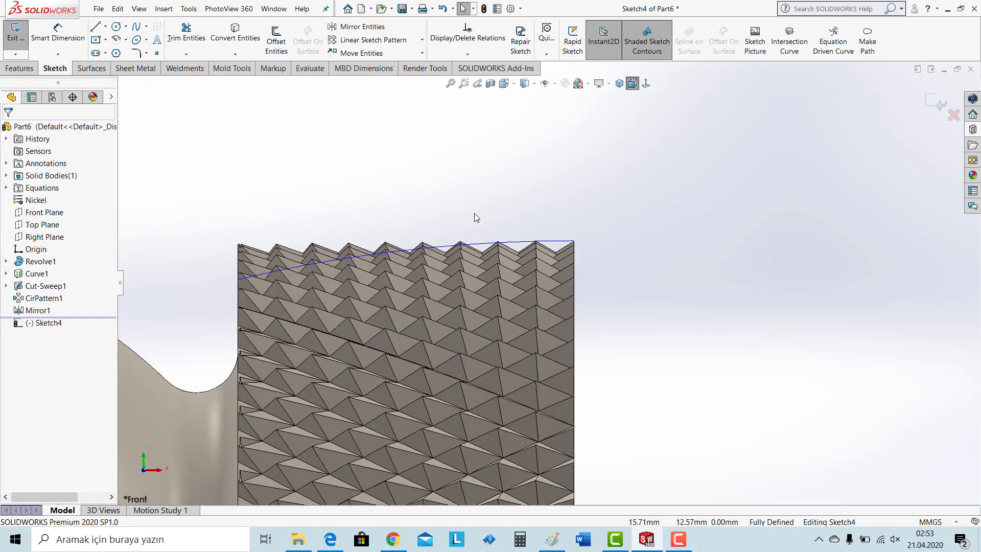
{"action": "left_click", "coordinate": [95, 26]}
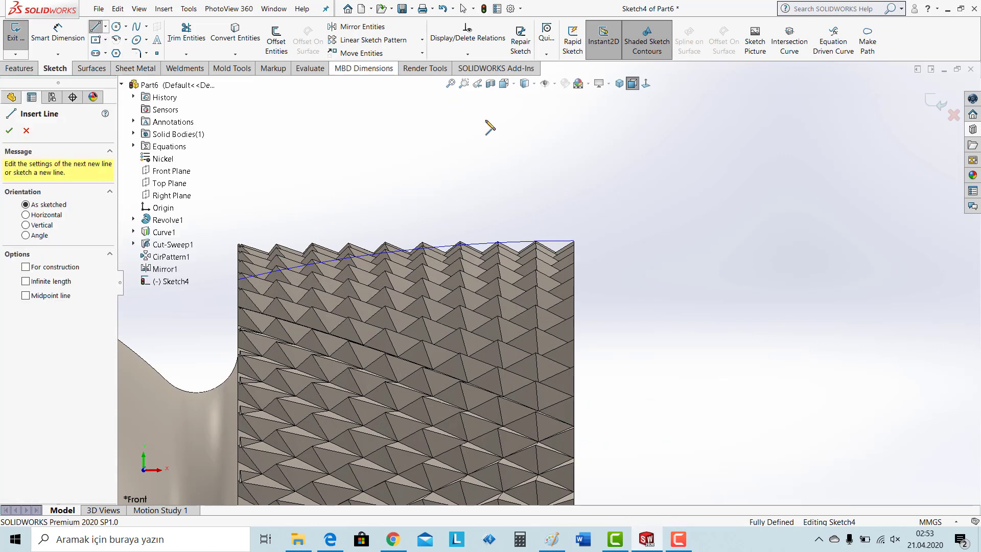
{"action": "left_click", "coordinate": [573, 240]}
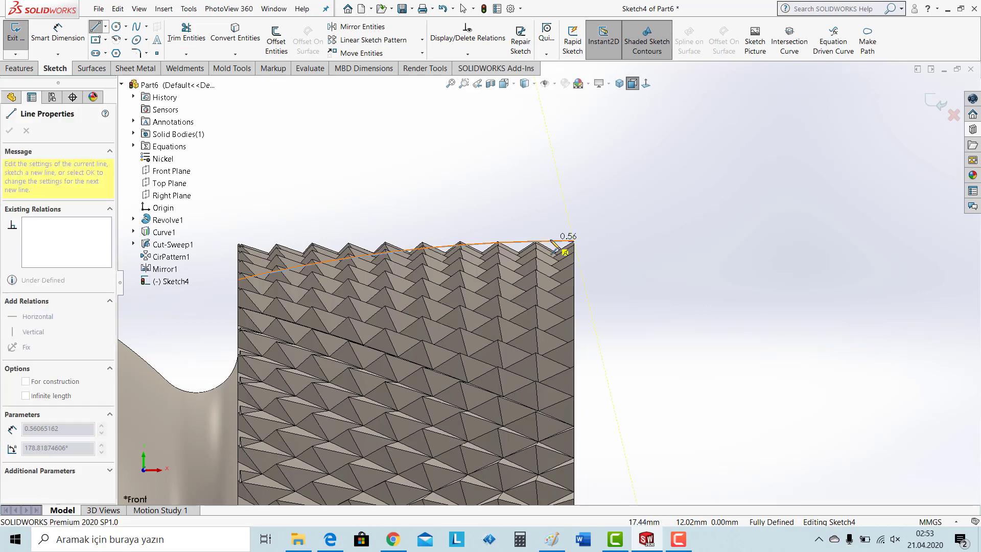
{"action": "left_click", "coordinate": [550, 241]}
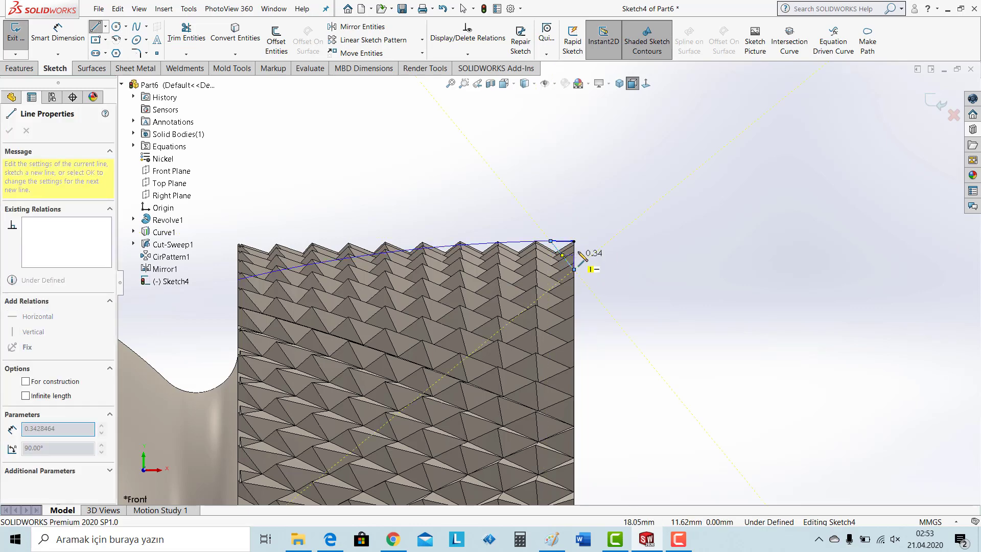
{"action": "left_click", "coordinate": [575, 263]}
{"action": "scroll", "coordinate": [579, 256], "scroll_direction": "down", "scroll_amount": 1}
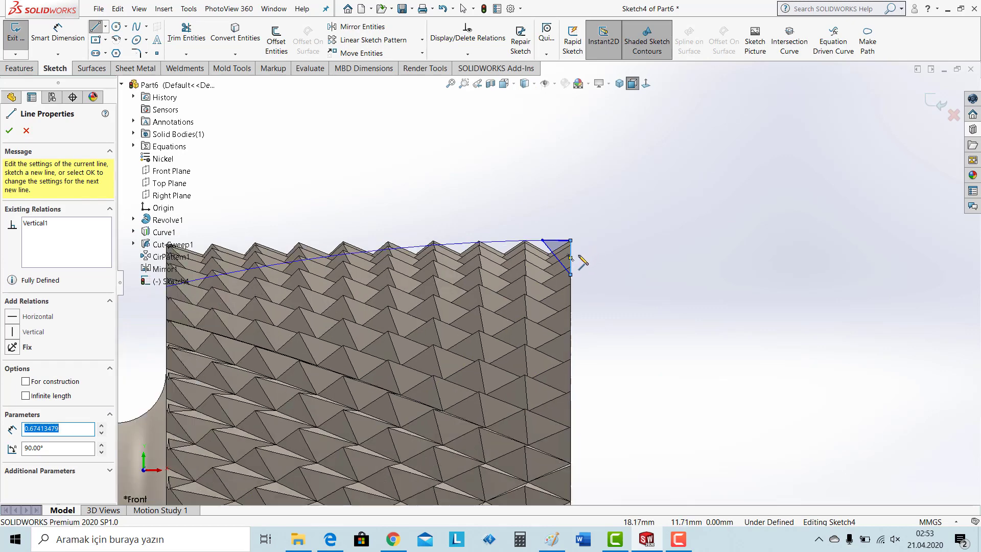
{"action": "scroll", "coordinate": [582, 260], "scroll_direction": "down", "scroll_amount": 1}
{"action": "scroll", "coordinate": [565, 236], "scroll_direction": "down", "scroll_amount": 1}
{"action": "scroll", "coordinate": [567, 240], "scroll_direction": "down", "scroll_amount": 1}
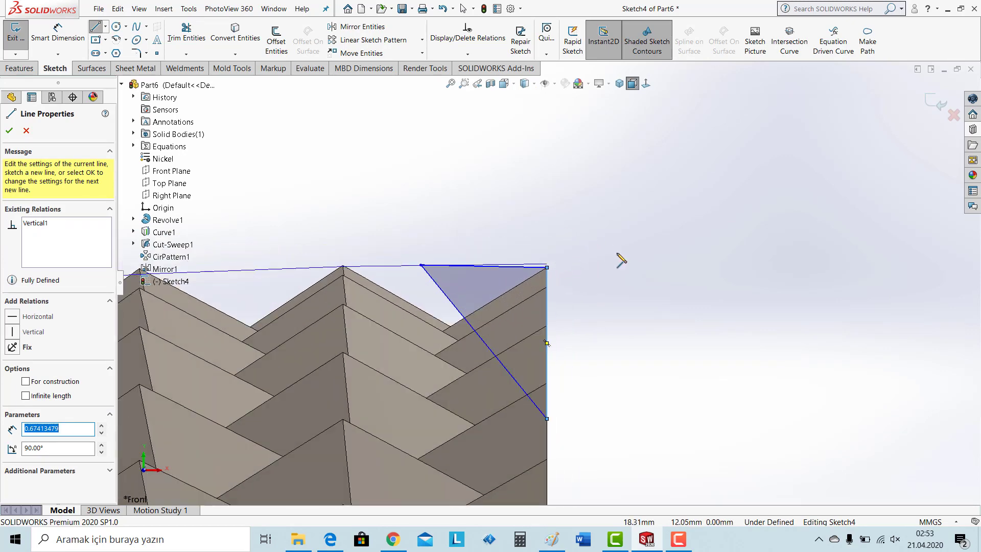
{"action": "left_click", "coordinate": [53, 38]}
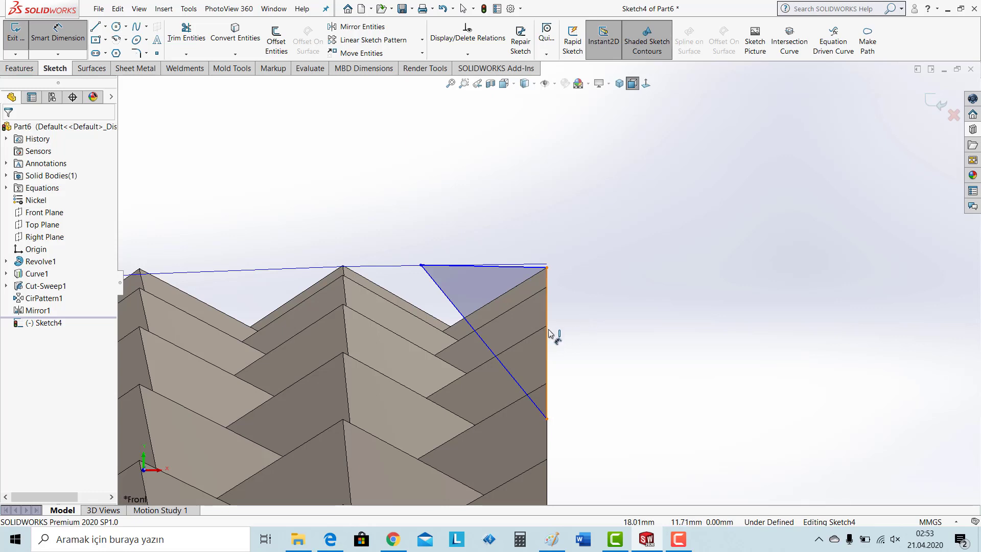
{"action": "left_click", "coordinate": [548, 333]}
{"action": "left_click", "coordinate": [616, 335]}
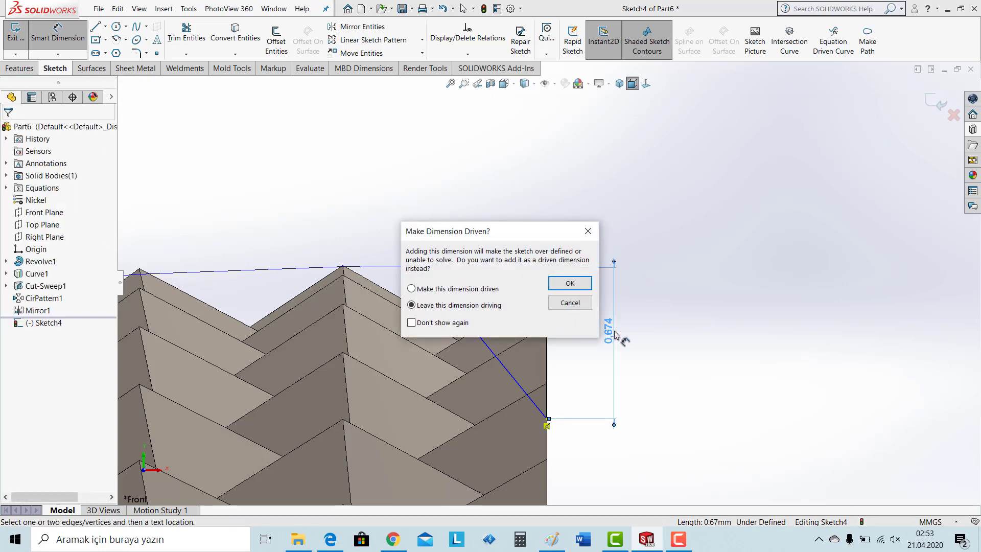
{"action": "left_click", "coordinate": [574, 303]}
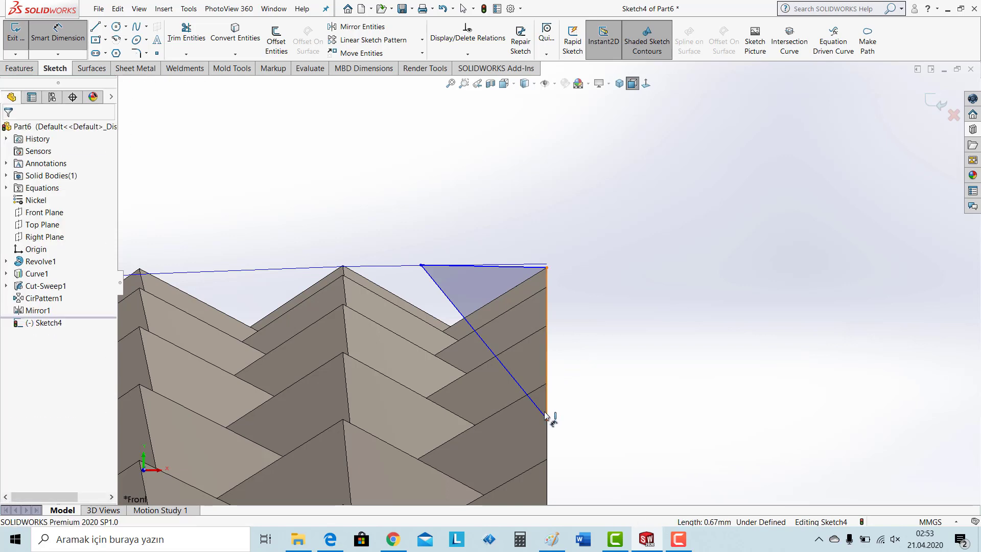
{"action": "key", "text": "Escape"}
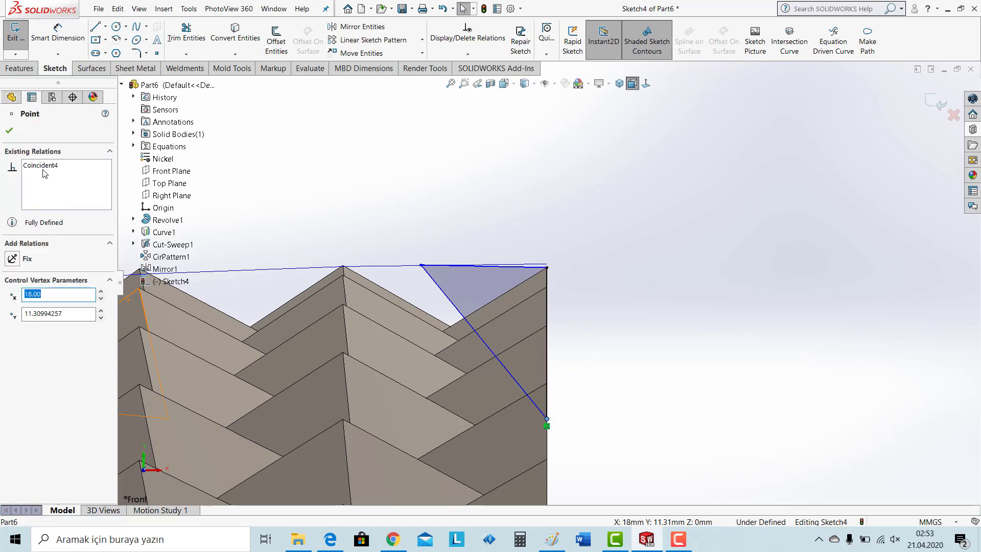
Step: Delete the coincident relation on the triangle's lower corner and dimension the triangle's vertical side as 0.75 mm
{"action": "left_click", "coordinate": [43, 169]}
{"action": "key", "text": "Delete"}
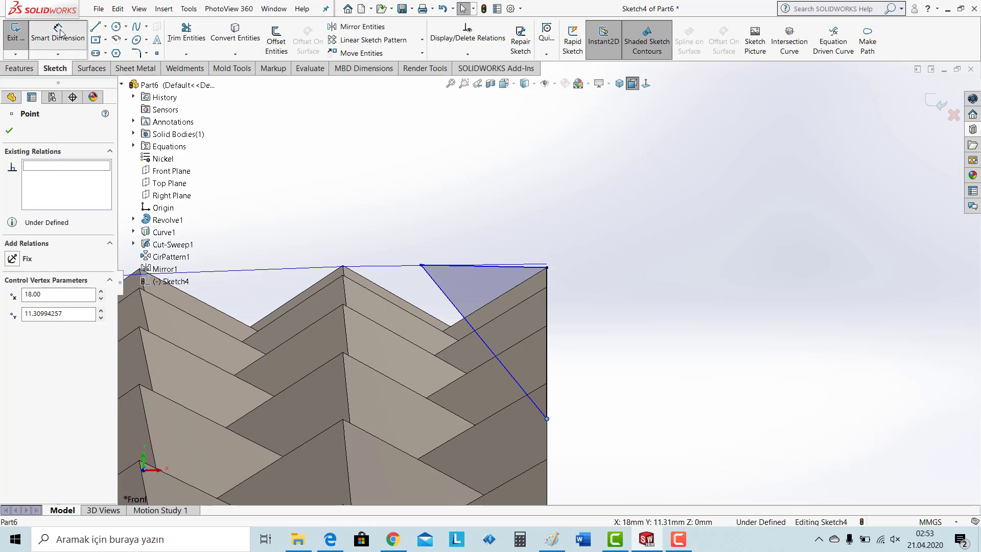
{"action": "left_click", "coordinate": [58, 33]}
{"action": "left_click", "coordinate": [547, 340]}
{"action": "left_click", "coordinate": [587, 344]}
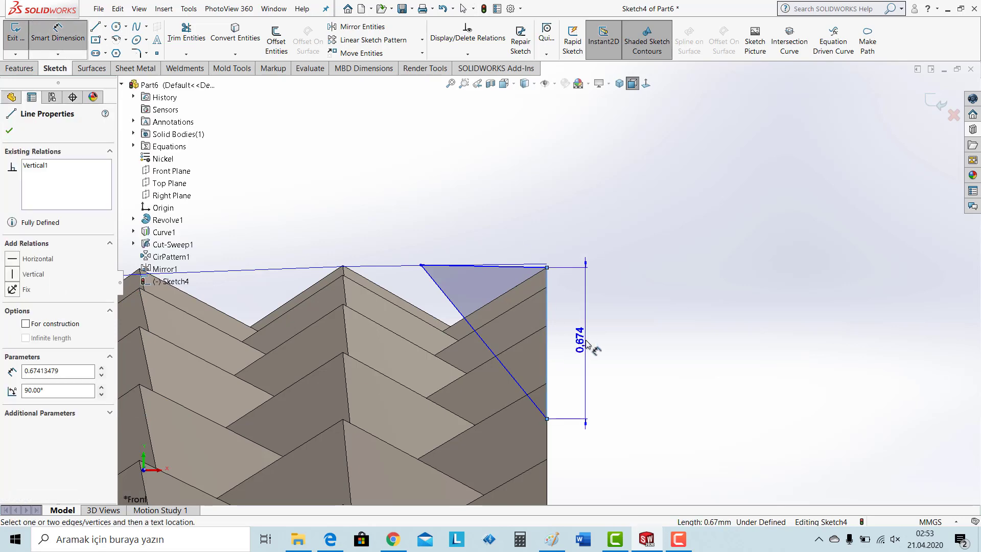
{"action": "type", "text": "0.75"}
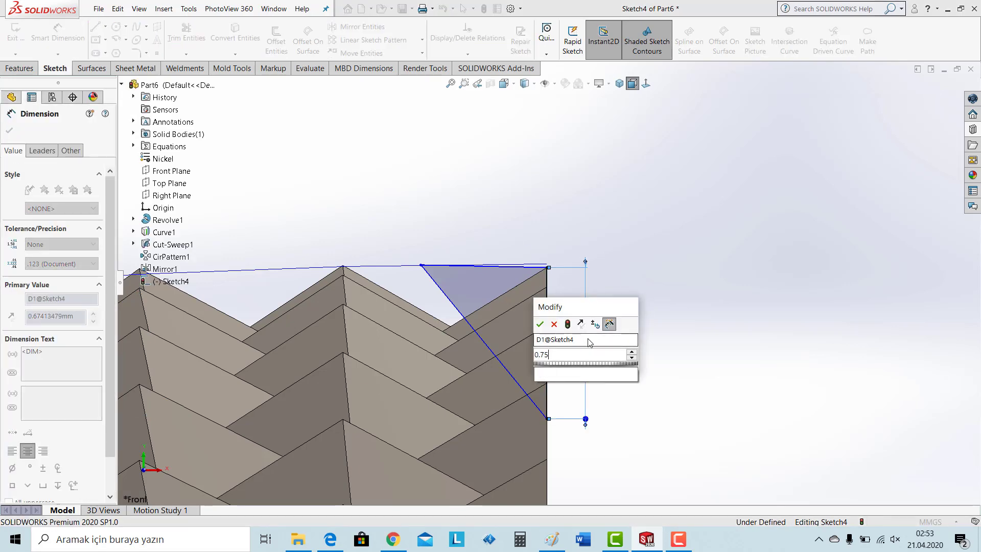
{"action": "key", "text": "Return"}
Step: Dimension the triangle's upper side as 0.5 mm wide and set its vertical side to 0.5 mm
{"action": "left_click", "coordinate": [525, 266]}
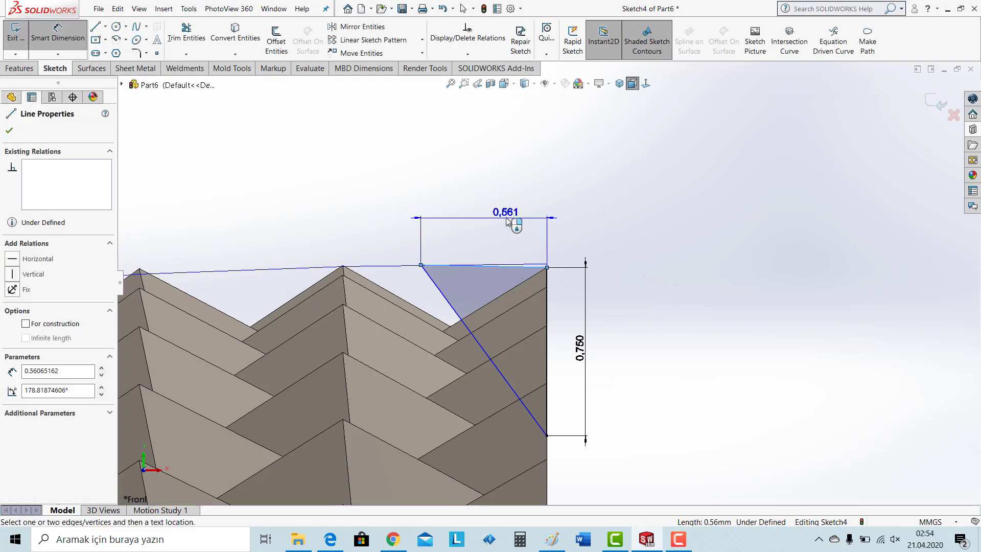
{"action": "left_click", "coordinate": [508, 221]}
{"action": "type", "text": "0."}
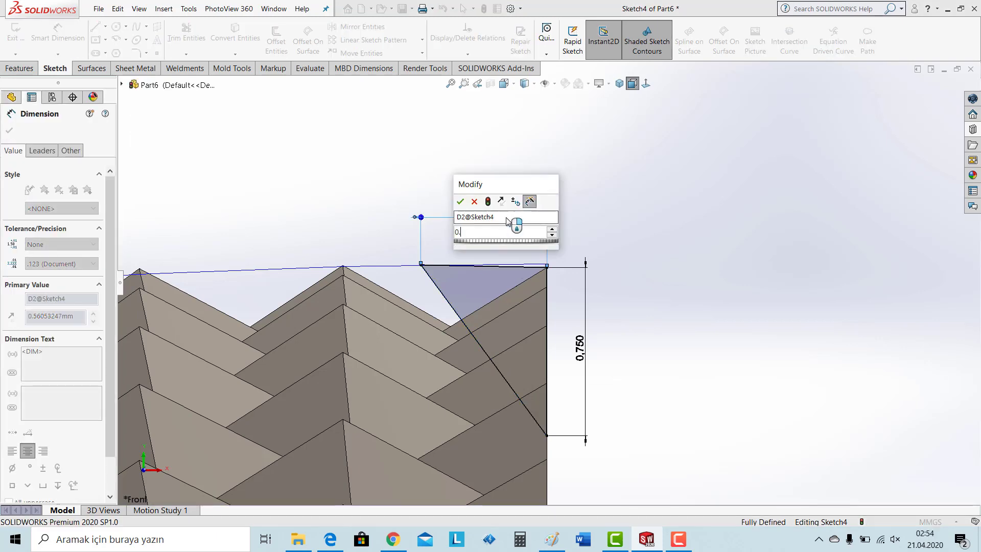
{"action": "type", "text": "5"}
{"action": "key", "text": "Return"}
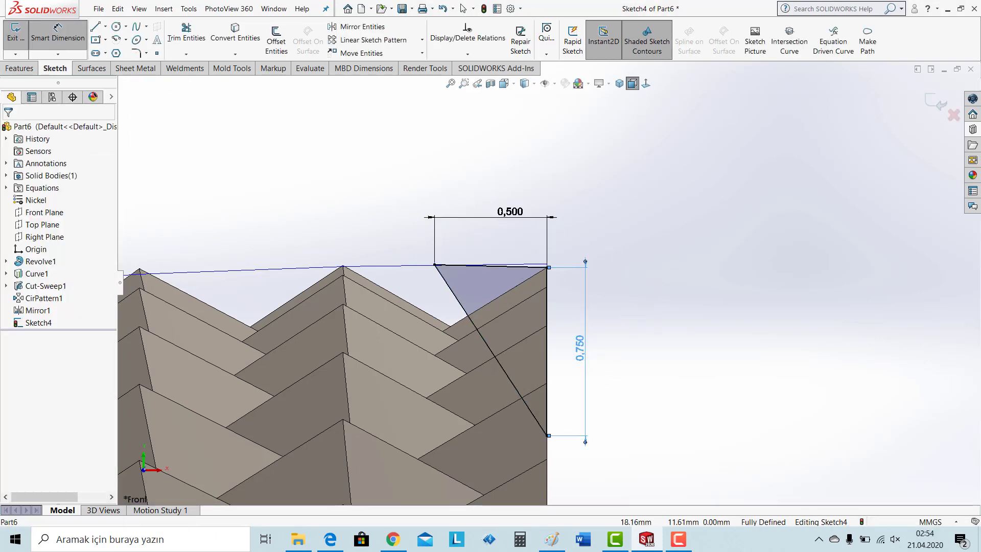
{"action": "left_click", "coordinate": [586, 344]}
{"action": "type", "text": "0.5"}
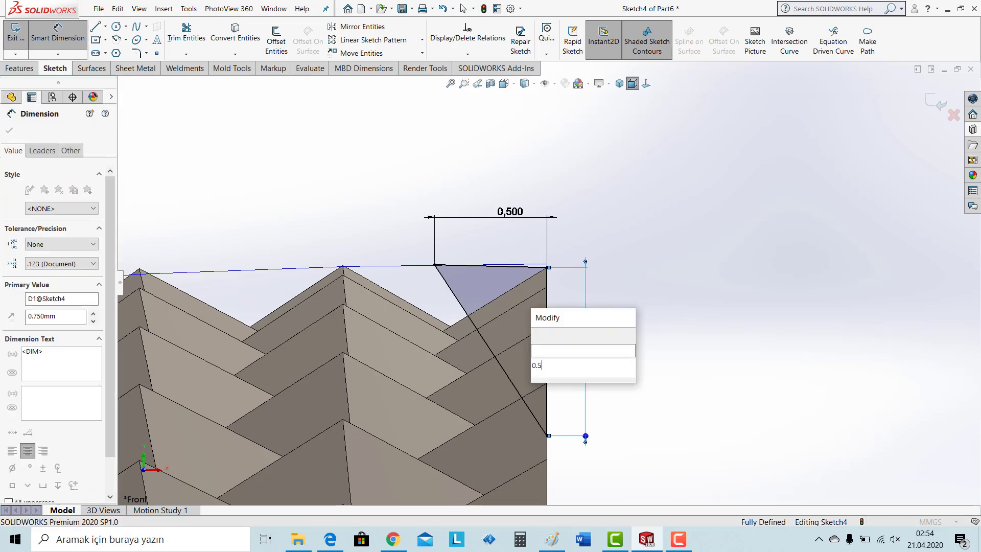
{"action": "key", "text": "Return"}
Step: Draw a vertical centerline about 1.5 mm long just above the middle of the knurled collar
{"action": "scroll", "coordinate": [705, 288], "scroll_direction": "up", "scroll_amount": 5}
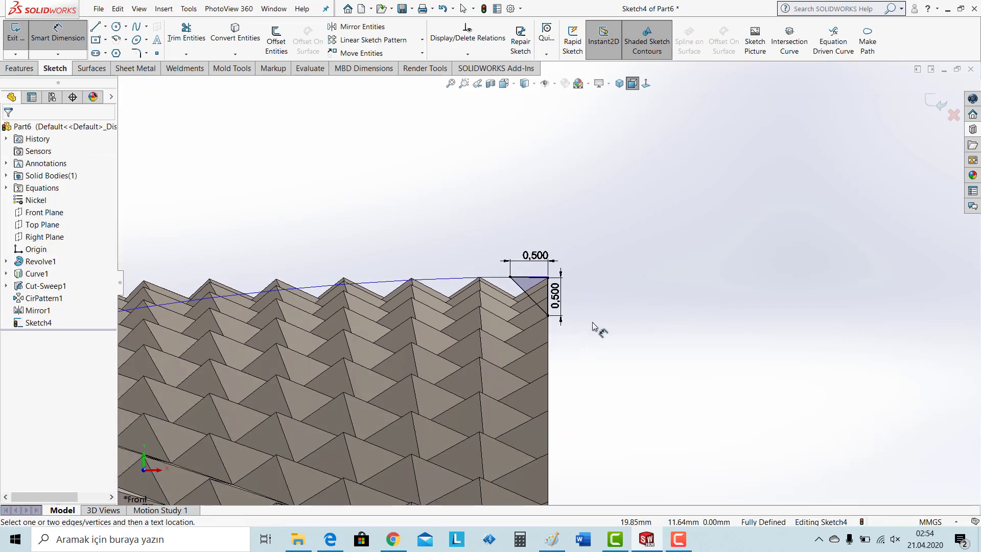
{"action": "scroll", "coordinate": [592, 321], "scroll_direction": "up", "scroll_amount": 2}
{"action": "scroll", "coordinate": [311, 293], "scroll_direction": "down", "scroll_amount": 5}
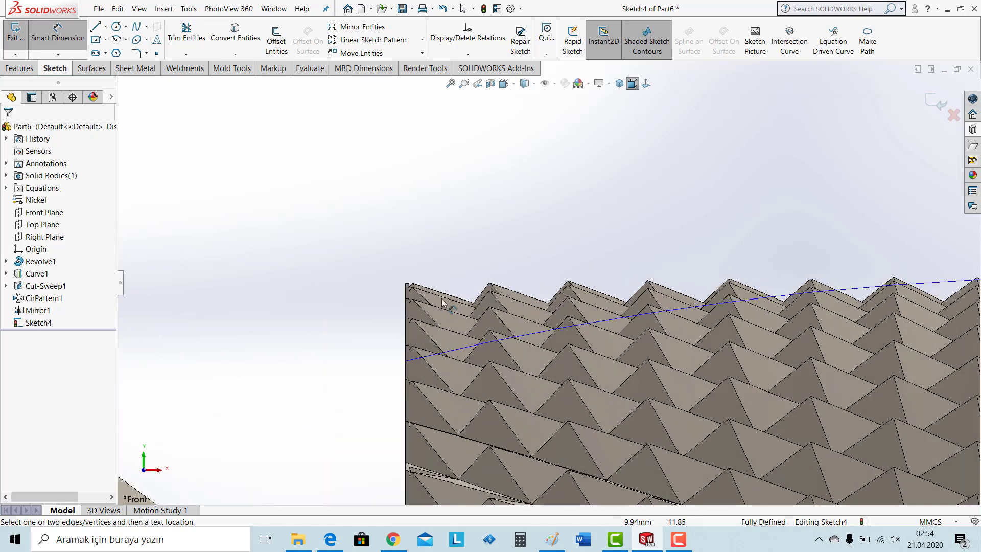
{"action": "scroll", "coordinate": [425, 293], "scroll_direction": "up", "scroll_amount": 5}
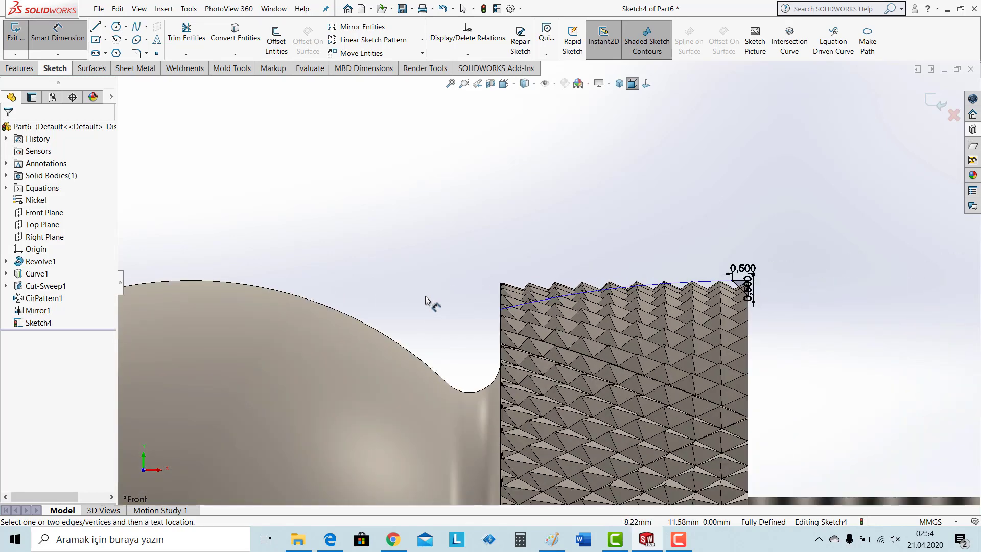
{"action": "left_click", "coordinate": [105, 26]}
{"action": "left_click", "coordinate": [110, 53]}
{"action": "scroll", "coordinate": [466, 169], "scroll_direction": "up", "scroll_amount": 2}
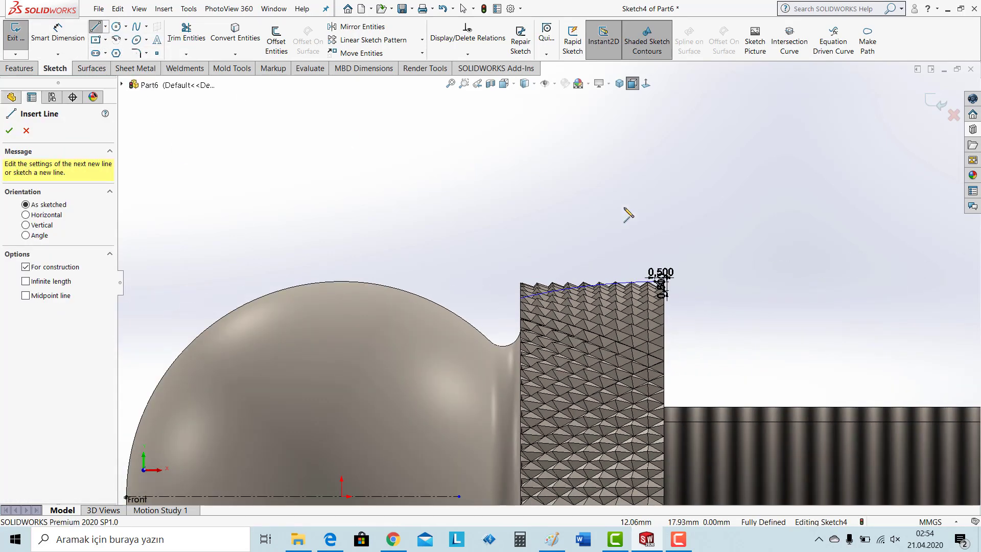
{"action": "scroll", "coordinate": [618, 322], "scroll_direction": "up", "scroll_amount": 1}
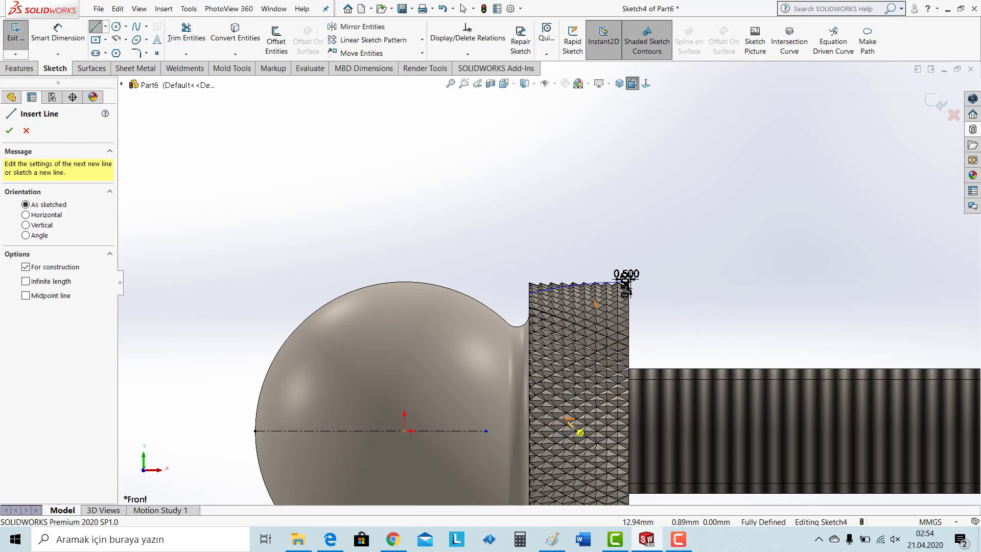
{"action": "scroll", "coordinate": [568, 420], "scroll_direction": "down", "scroll_amount": 3}
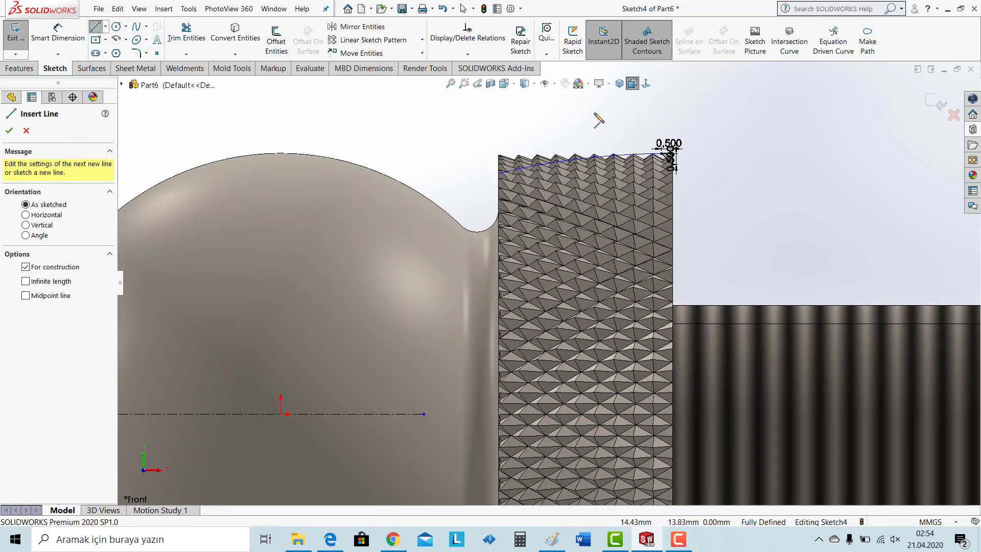
{"action": "left_click", "coordinate": [584, 110]}
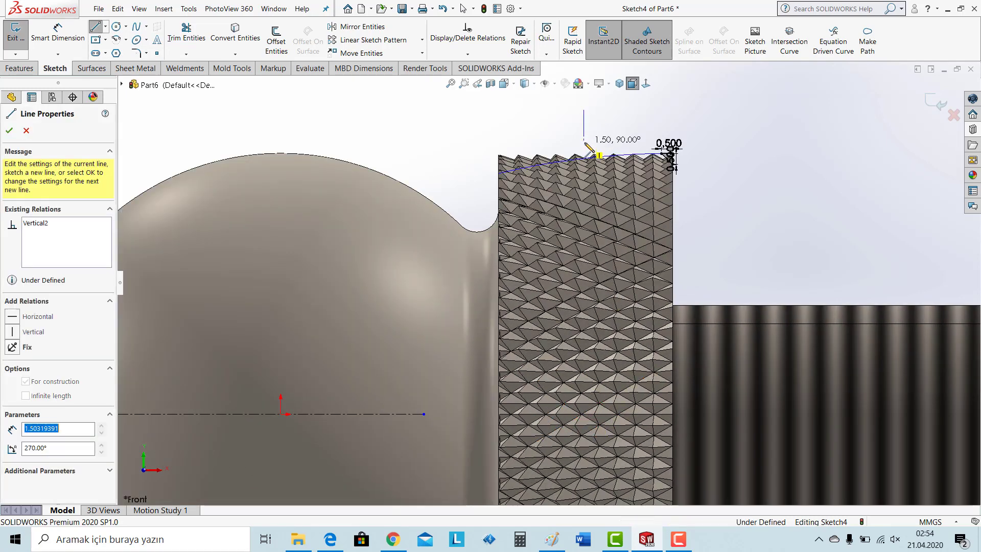
{"action": "left_click", "coordinate": [583, 142]}
Step: Dimension the vertical centerline's horizontal distance from the origin as 14 mm
{"action": "left_click", "coordinate": [58, 33]}
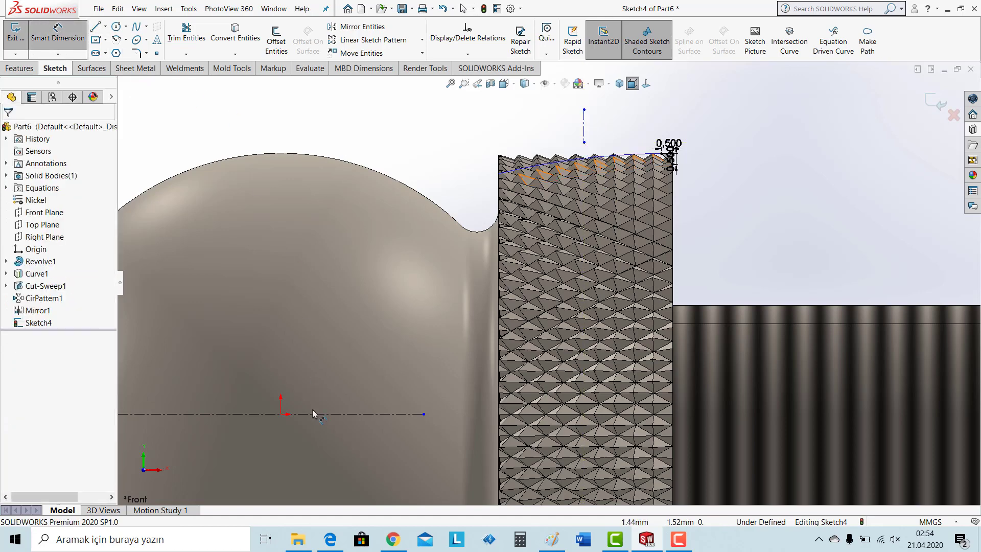
{"action": "left_click", "coordinate": [280, 414]}
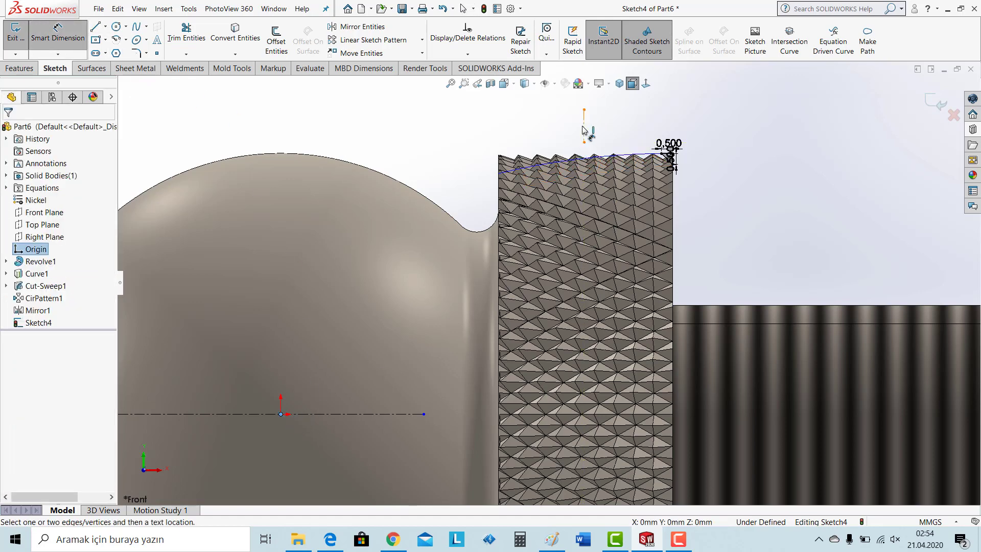
{"action": "left_click", "coordinate": [584, 131]}
{"action": "left_click", "coordinate": [539, 112]}
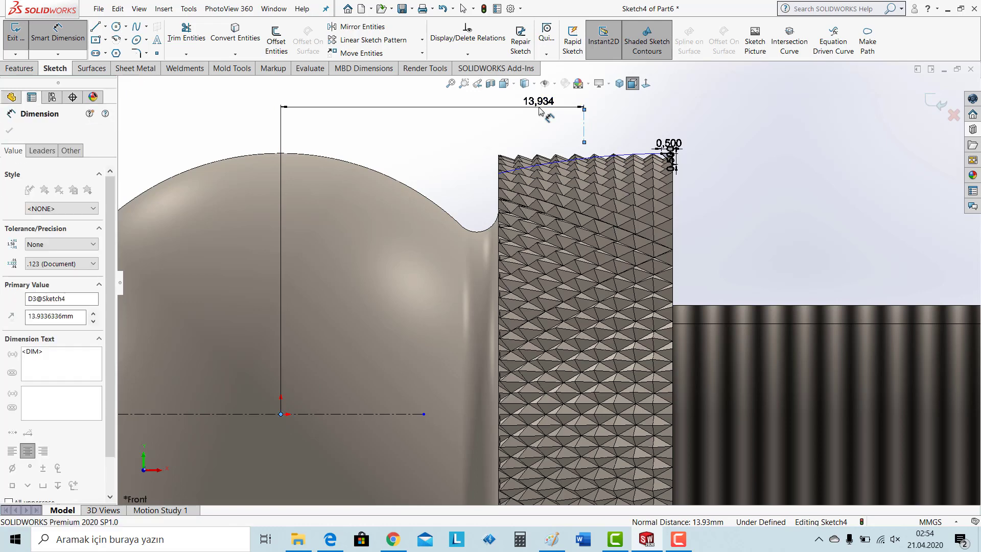
{"action": "type", "text": "14"}
{"action": "key", "text": "Return"}
{"action": "scroll", "coordinate": [664, 148], "scroll_direction": "down", "scroll_amount": 2}
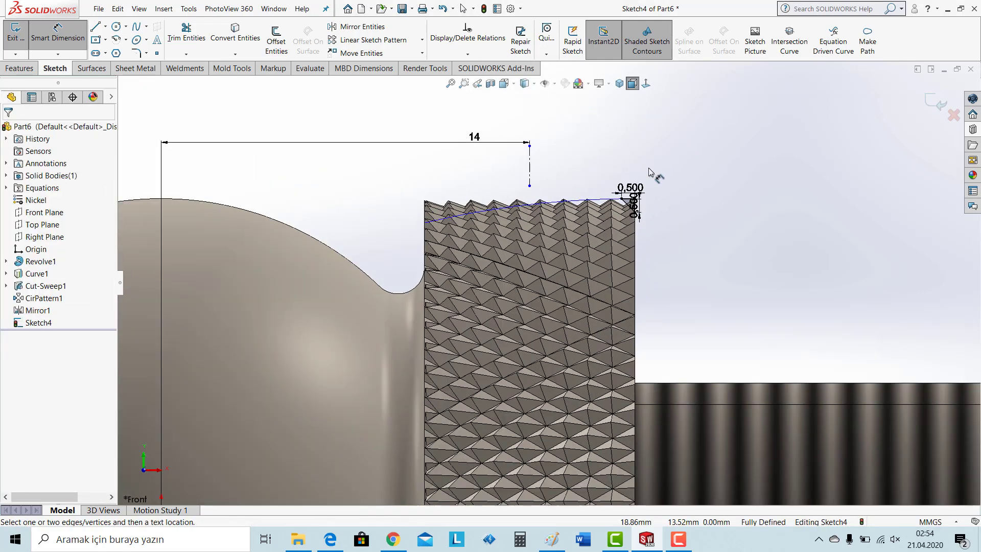
{"action": "scroll", "coordinate": [659, 176], "scroll_direction": "down", "scroll_amount": 2}
{"action": "key", "text": "Escape"}
Step: Mirror the triangle's three lines about the vertical centerline onto the collar's ball-side corner, keeping the original
{"action": "left_click_drag", "start_coordinate": [568, 187], "coordinate": [673, 301]}
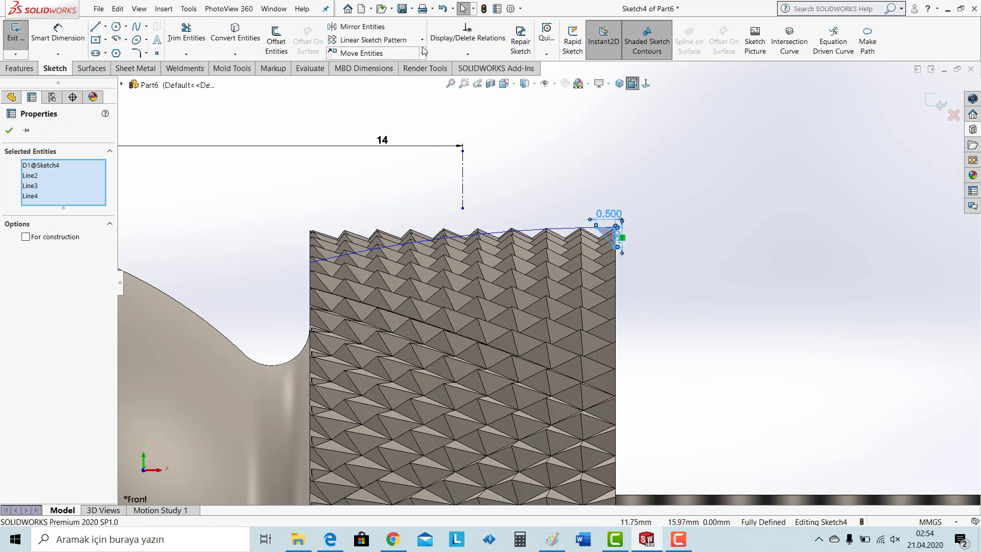
{"action": "left_click", "coordinate": [360, 26]}
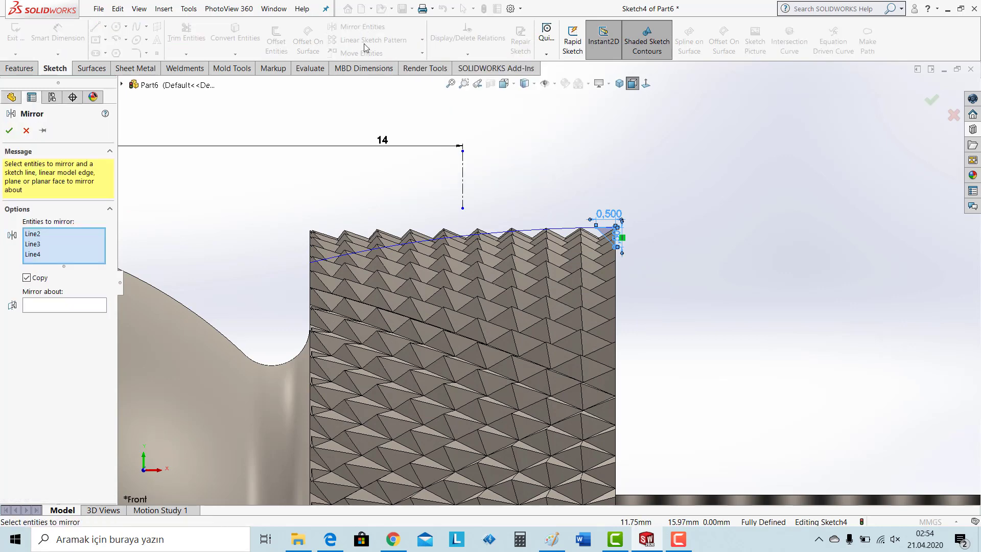
{"action": "left_click", "coordinate": [79, 306]}
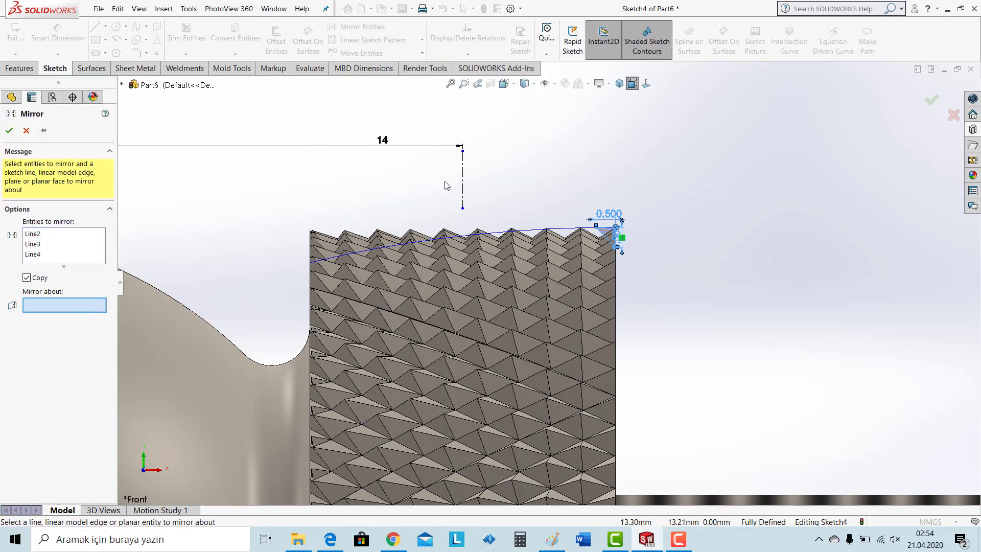
{"action": "left_click", "coordinate": [462, 174]}
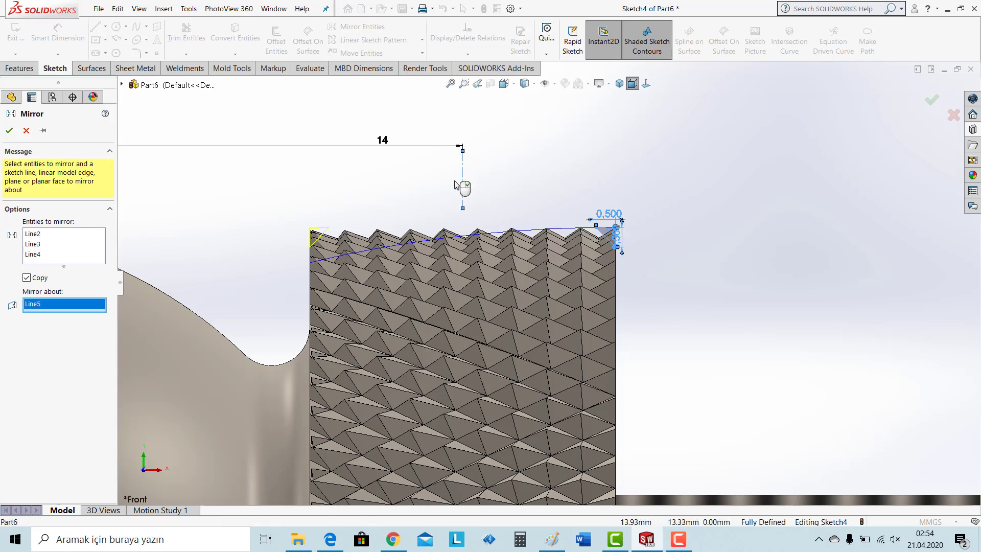
{"action": "left_click", "coordinate": [9, 131]}
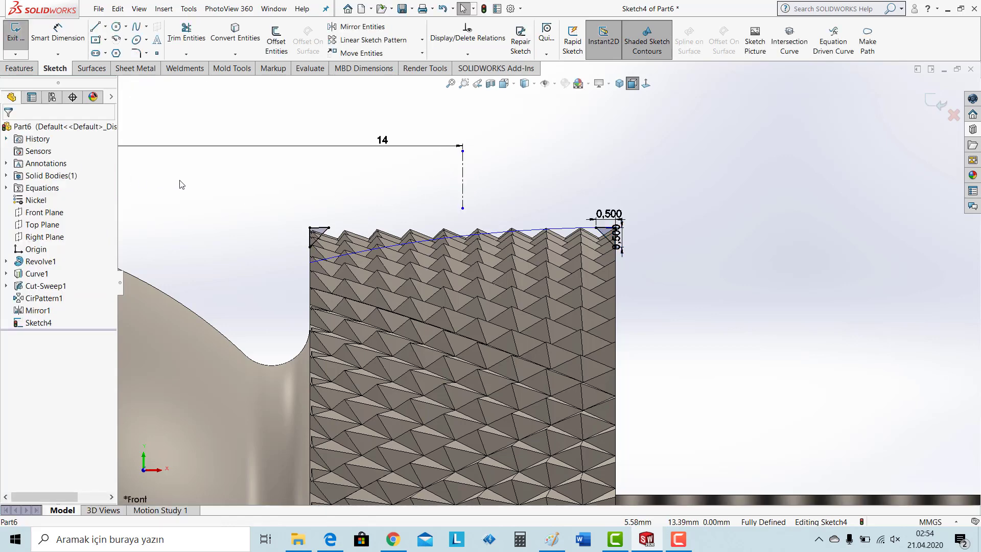
{"action": "left_click", "coordinate": [464, 175]}
{"action": "key", "text": "Delete"}
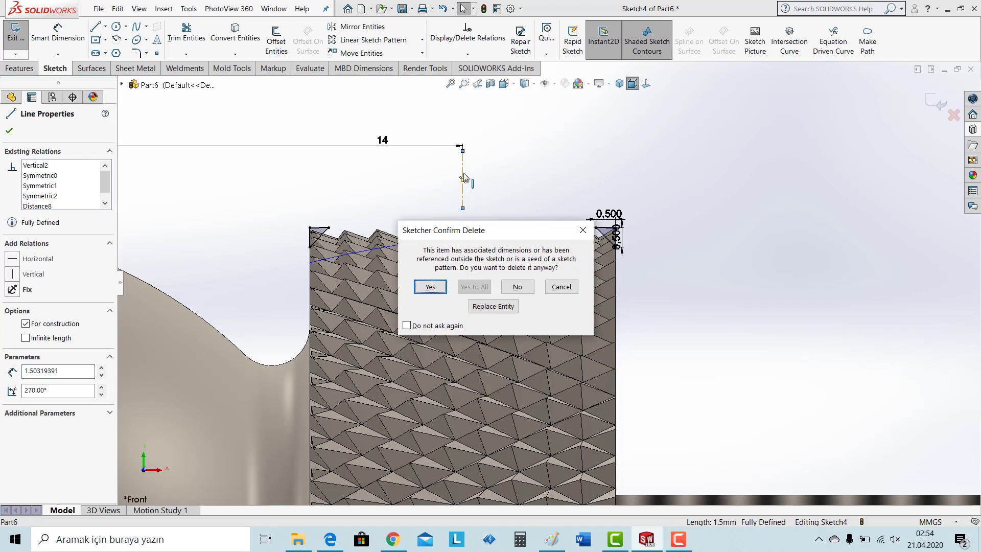
{"action": "left_click", "coordinate": [583, 229]}
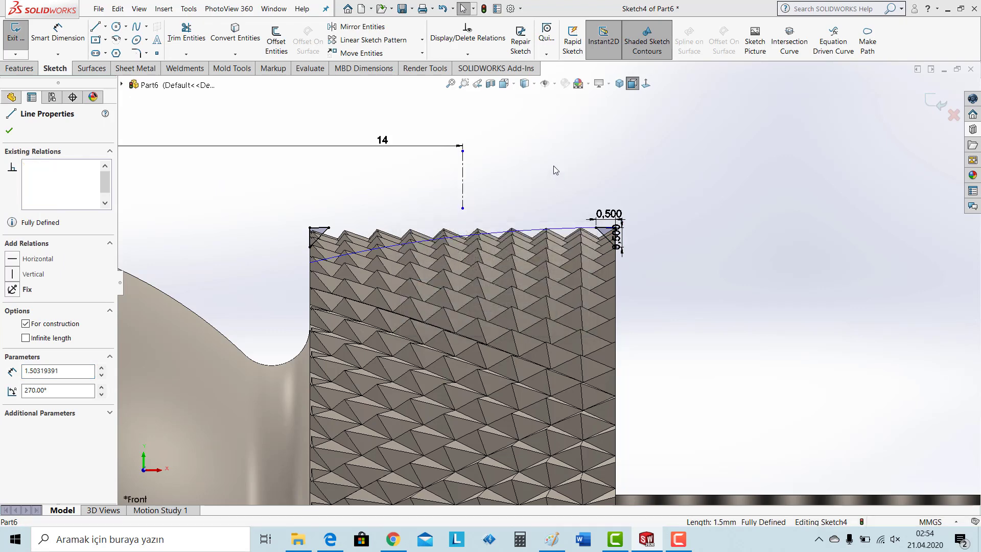
{"action": "key", "text": "Escape"}
Step: Make a 360-degree revolved cut of both triangles around the horizontal centerline, keeping all resulting bodies
{"action": "key", "text": "z"}
{"action": "key", "text": "z"}
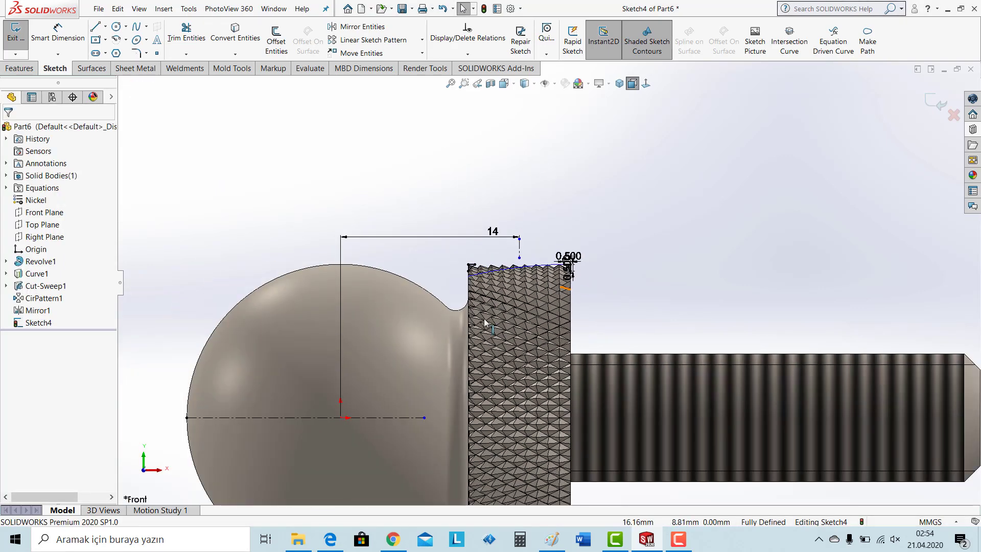
{"action": "left_click", "coordinate": [29, 70]}
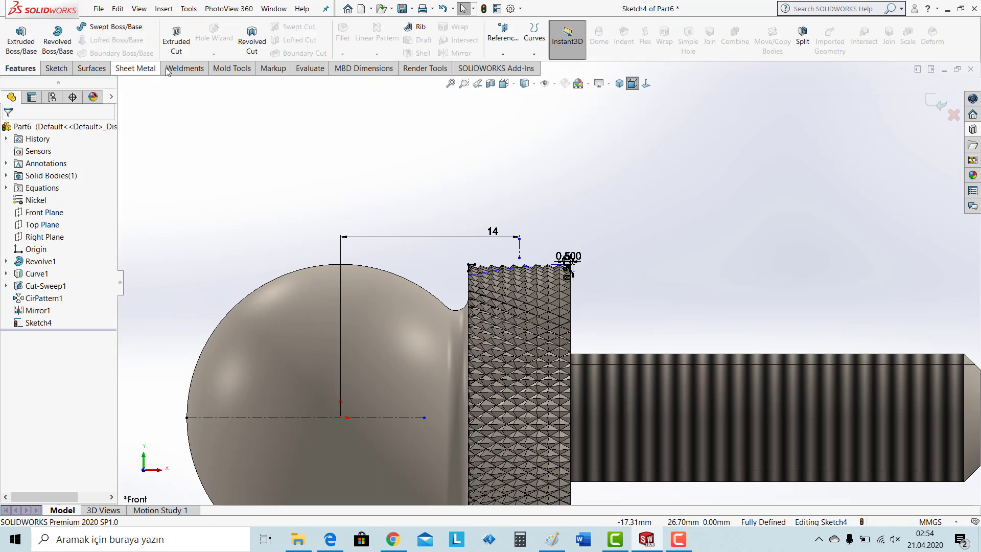
{"action": "left_click", "coordinate": [252, 40]}
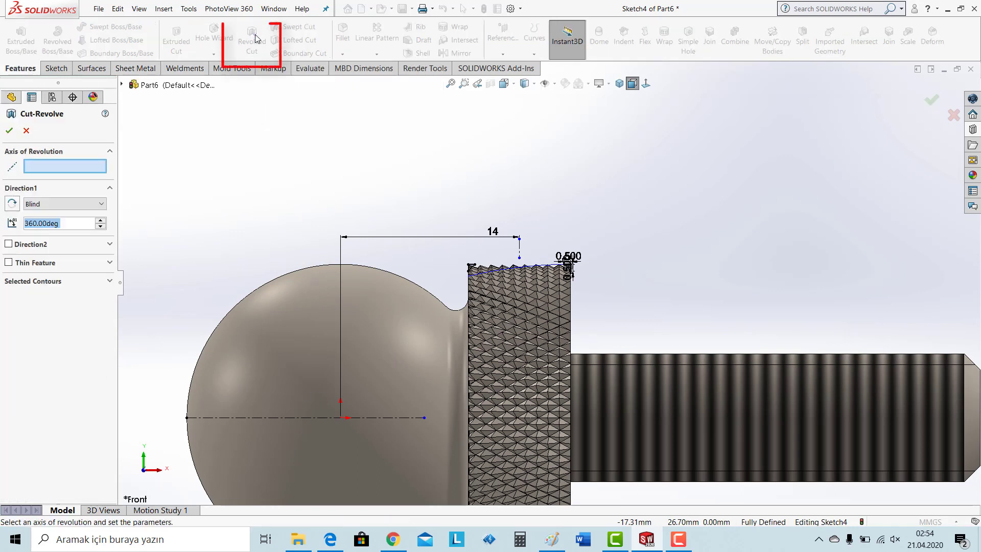
{"action": "left_click", "coordinate": [68, 164]}
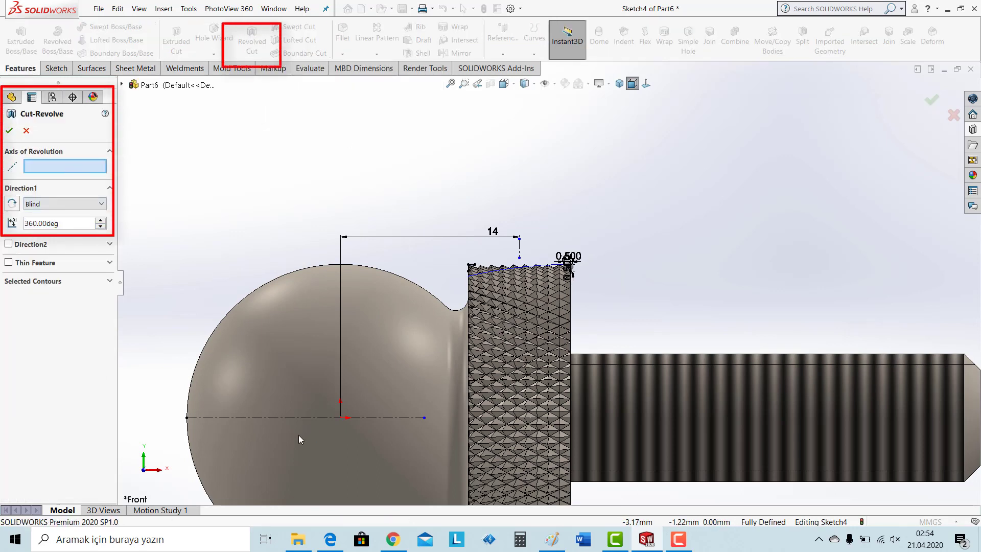
{"action": "left_click", "coordinate": [302, 418]}
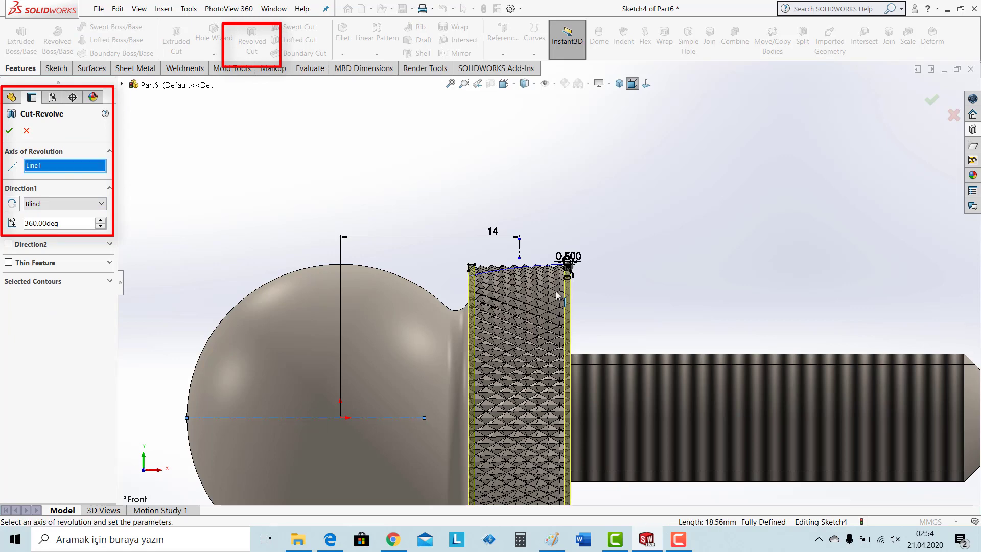
{"action": "scroll", "coordinate": [558, 295], "scroll_direction": "down", "scroll_amount": 3}
{"action": "scroll", "coordinate": [582, 255], "scroll_direction": "up", "scroll_amount": 4}
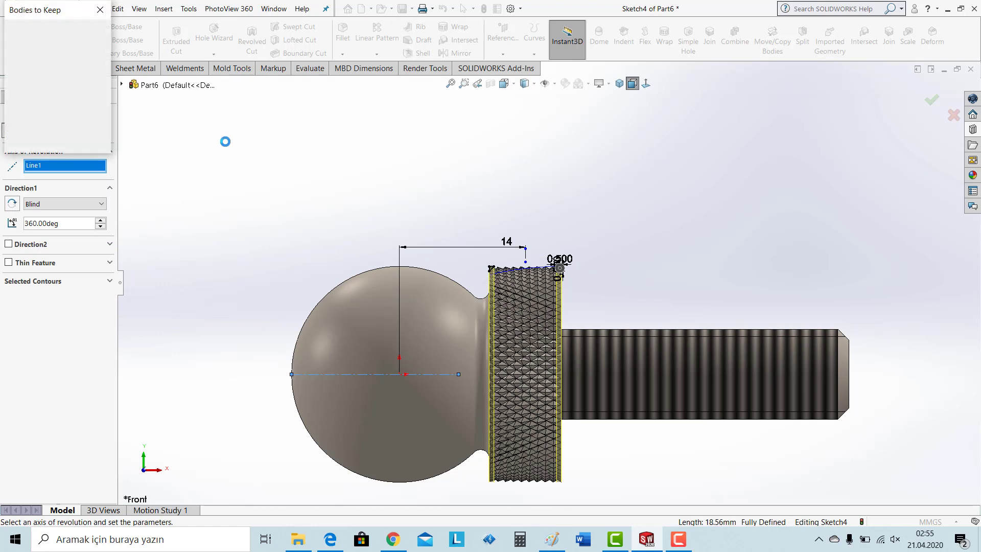
{"action": "left_click", "coordinate": [26, 31]}
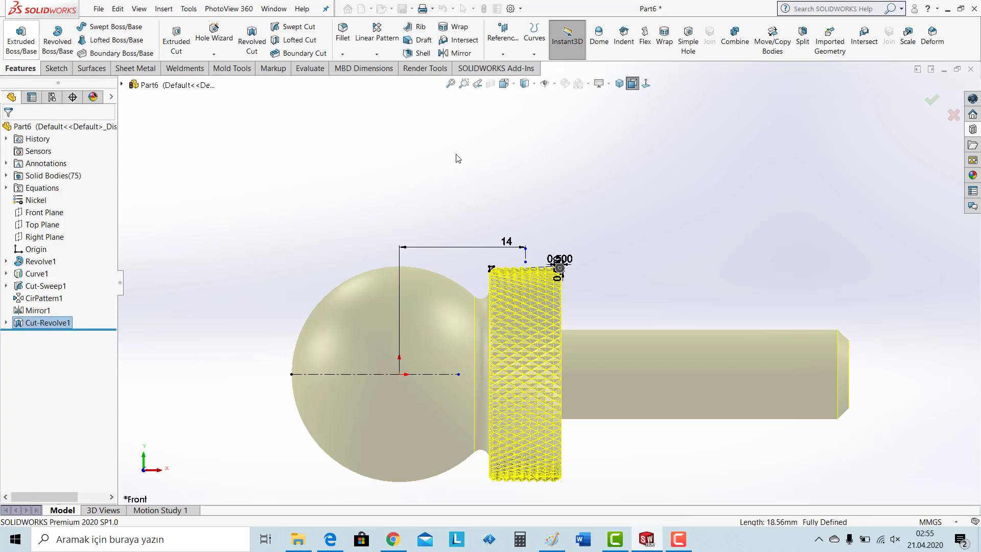
{"action": "middle_click_drag", "start_coordinate": [607, 155], "coordinate": [551, 292]}
{"action": "scroll", "coordinate": [532, 301], "scroll_direction": "down", "scroll_amount": 6}
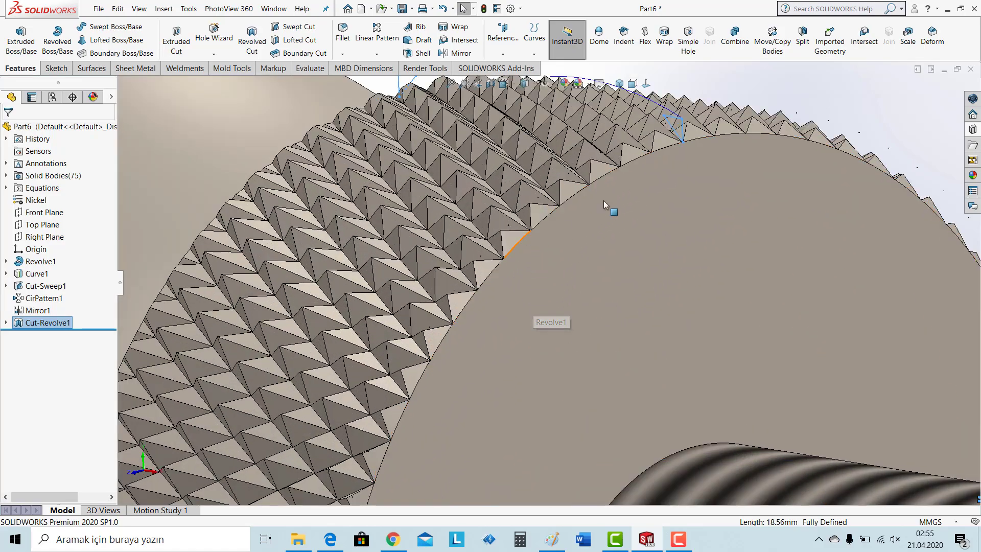
{"action": "scroll", "coordinate": [604, 207], "scroll_direction": "up", "scroll_amount": 6}
{"action": "left_click", "coordinate": [619, 84]}
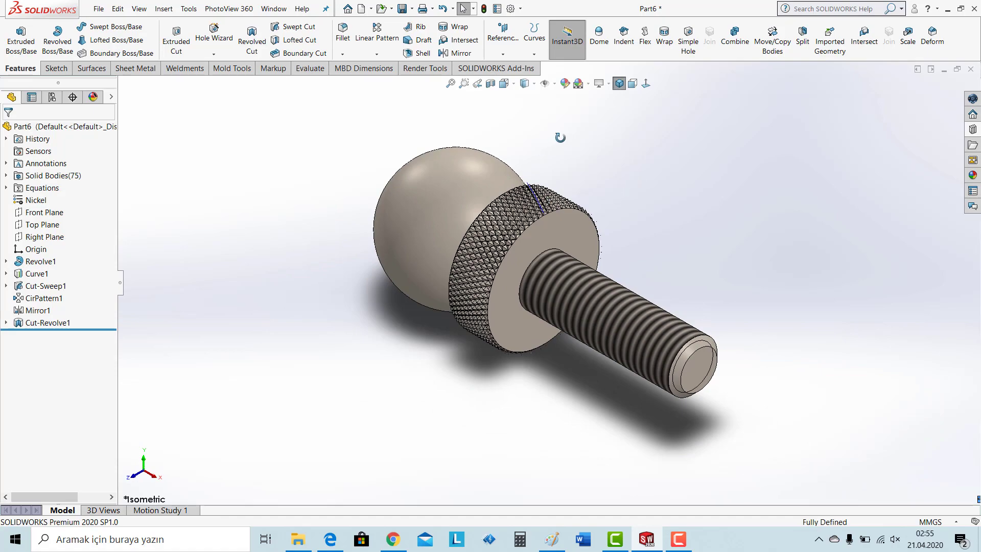
{"action": "middle_click_drag", "start_coordinate": [560, 138], "coordinate": [547, 172]}
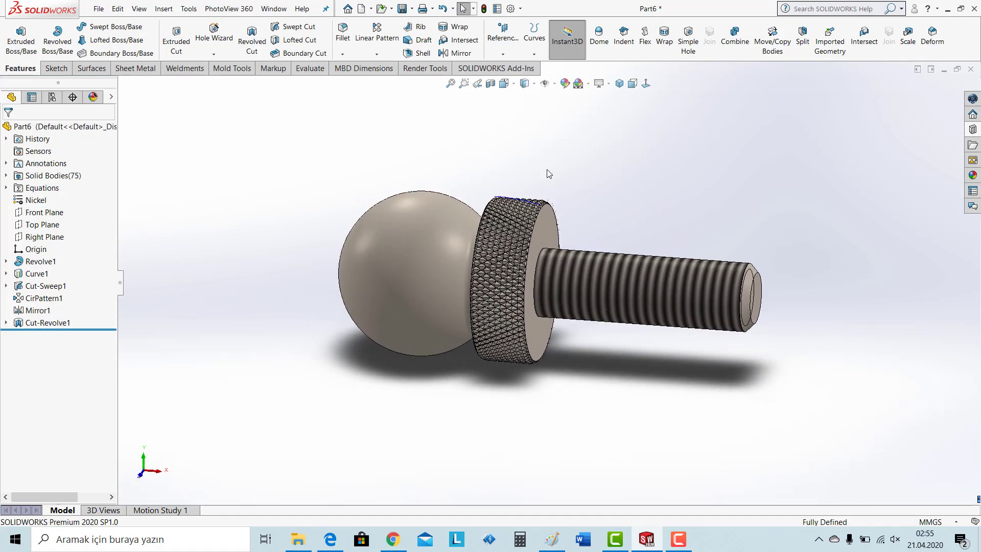
Step: On the Front Plane, sketch a horizontal centerline about 19 mm long from the origin out past the ball's free end
{"action": "left_click", "coordinate": [49, 214]}
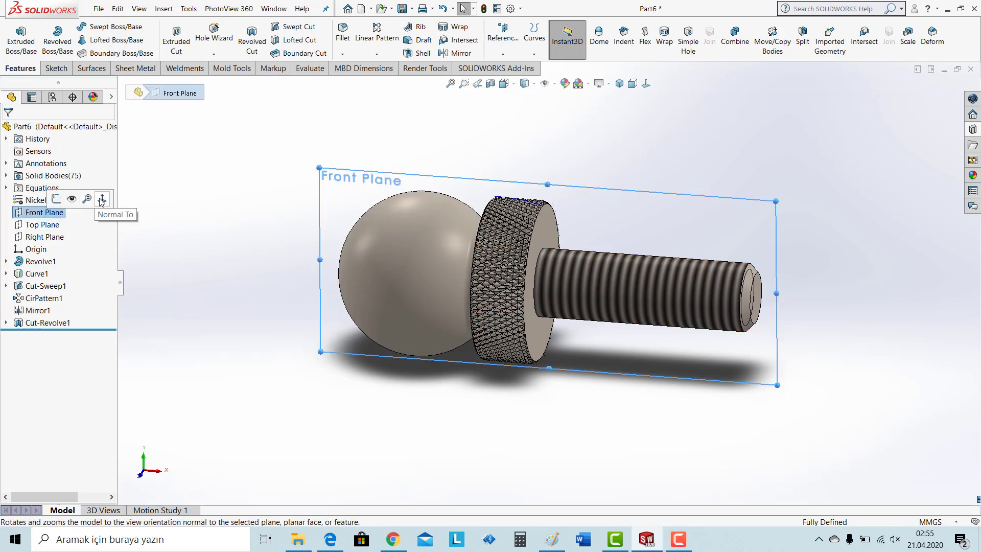
{"action": "key", "text": "ctrl+8"}
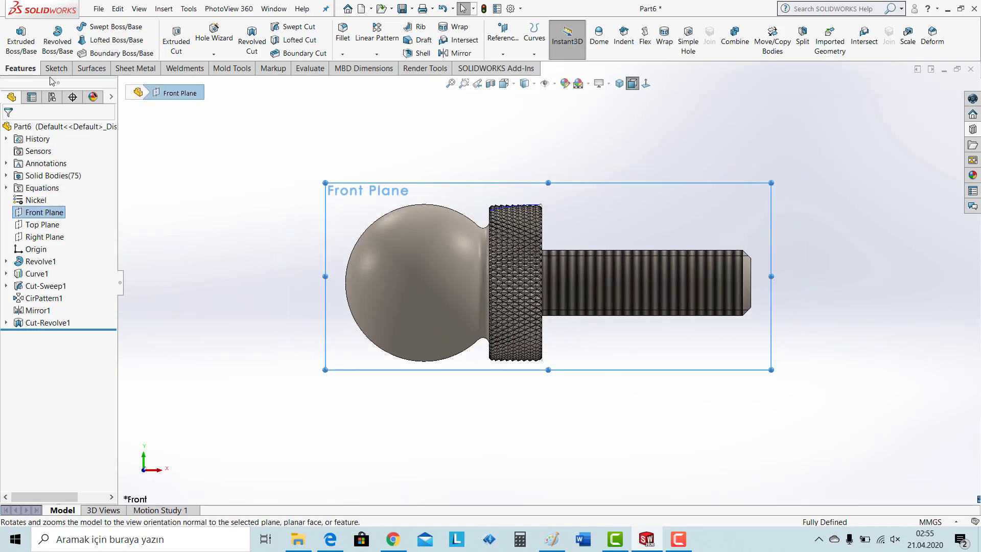
{"action": "left_click", "coordinate": [54, 70]}
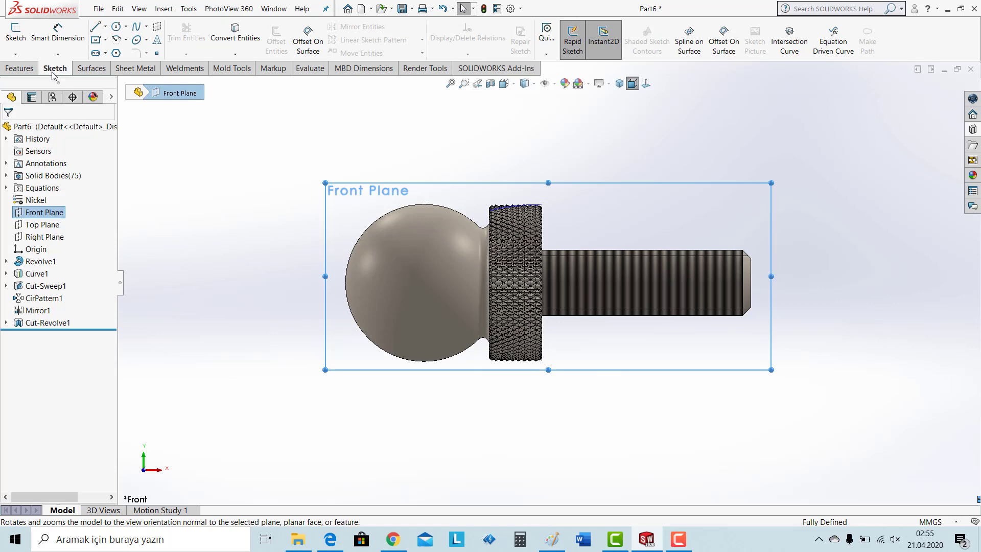
{"action": "left_click", "coordinate": [106, 26]}
{"action": "left_click", "coordinate": [117, 53]}
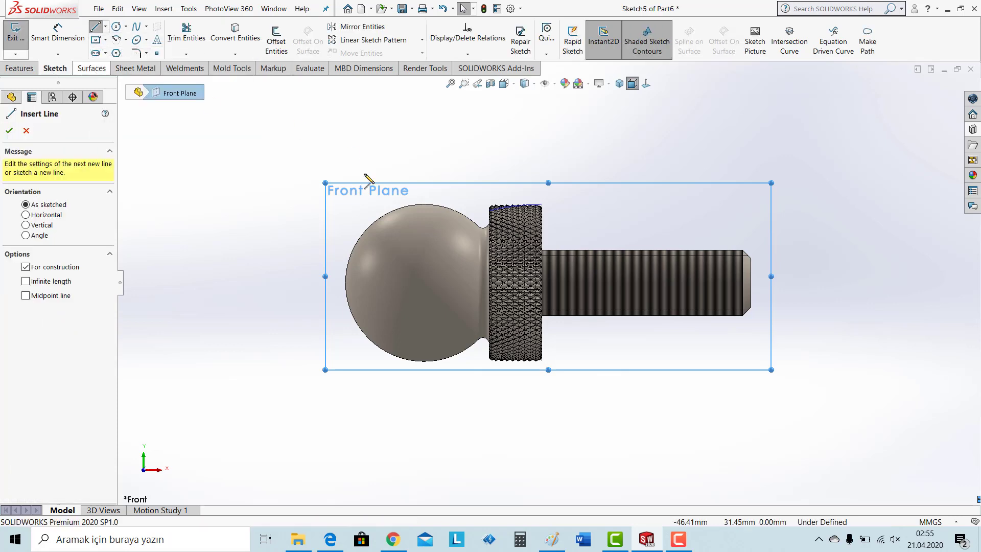
{"action": "left_click", "coordinate": [424, 282]}
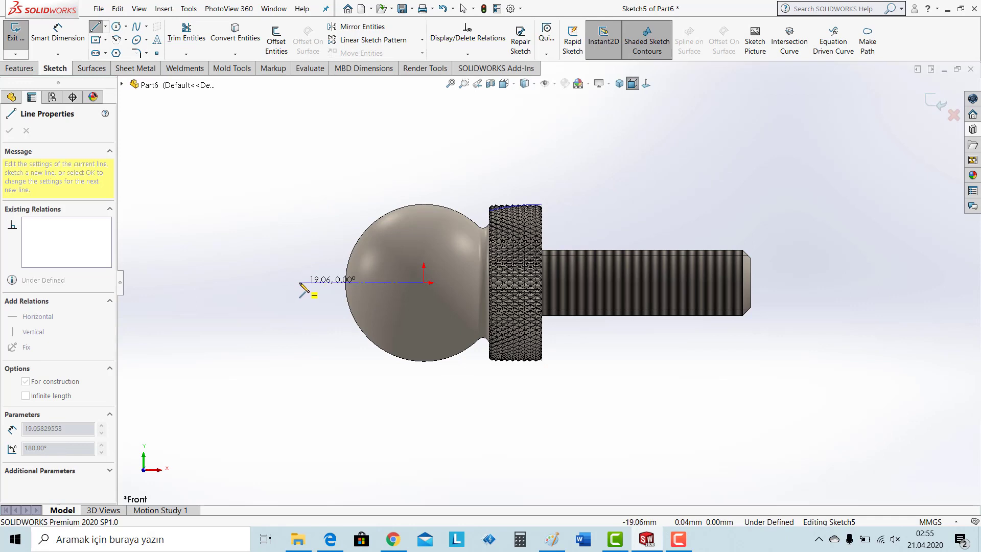
{"action": "left_click", "coordinate": [300, 283]}
{"action": "key", "text": "Escape"}
Step: Draw a center rectangle about 15 mm wide and 2.8 mm high, centered on the ball's topmost point
{"action": "left_click", "coordinate": [95, 41]}
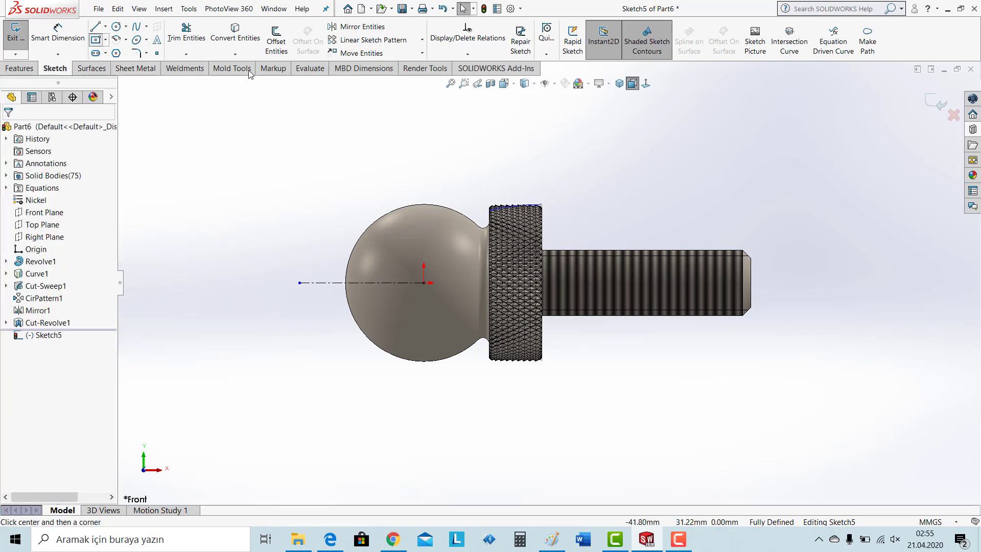
{"action": "left_click", "coordinate": [424, 204]}
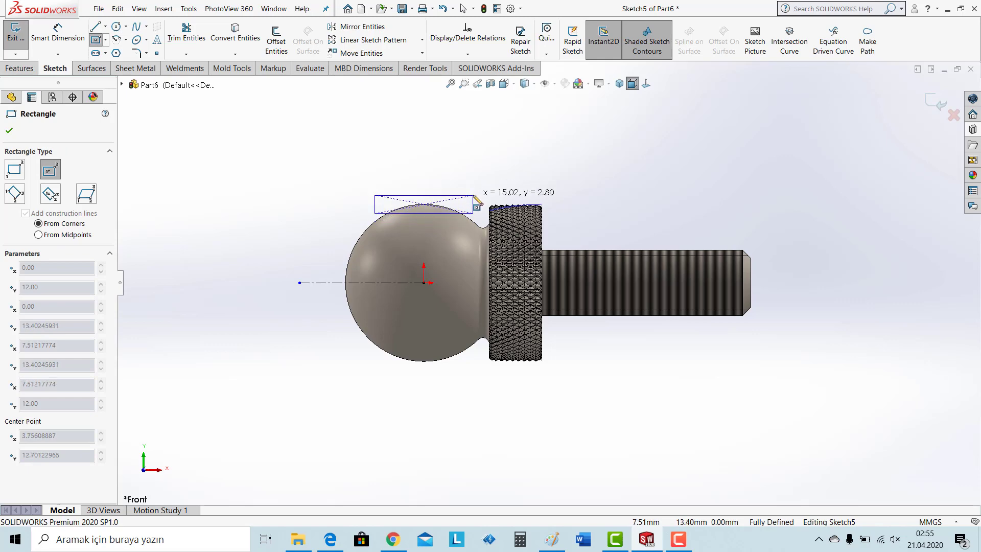
{"action": "left_click", "coordinate": [473, 213]}
{"action": "scroll", "coordinate": [480, 230], "scroll_direction": "down", "scroll_amount": 3}
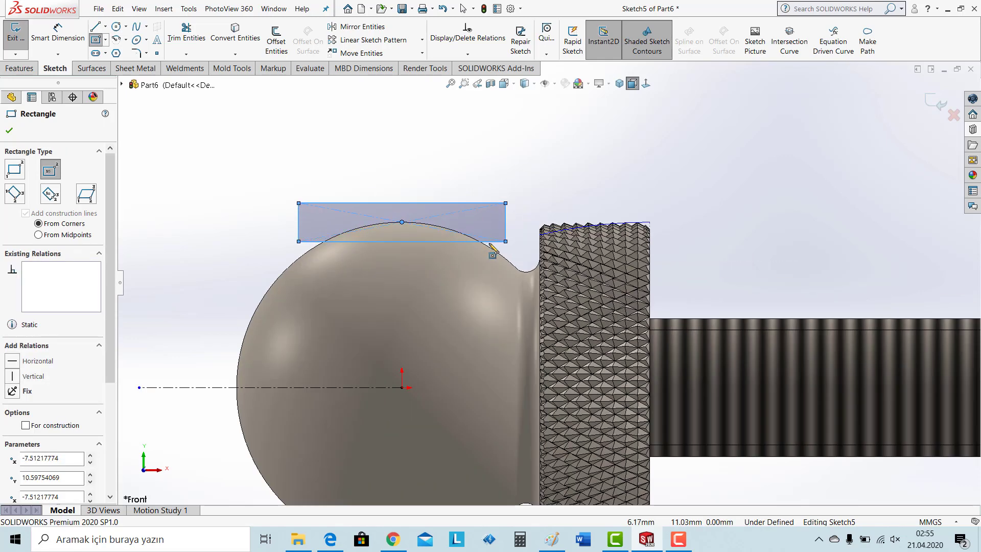
Step: Dimension the rectangle's lower edge 11 mm above the origin and the rectangle's height as 2 mm
{"action": "left_click", "coordinate": [63, 40]}
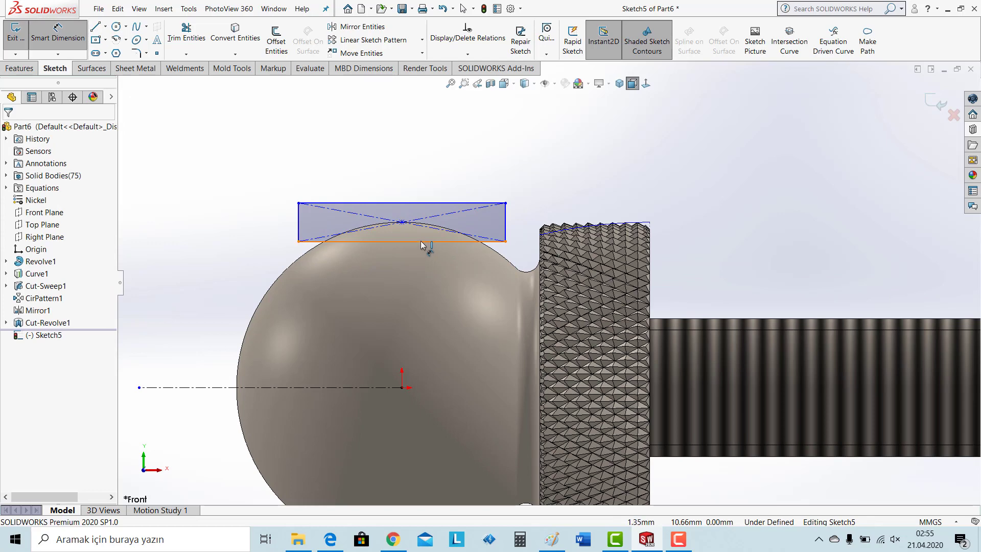
{"action": "left_click_drag", "start_coordinate": [427, 242], "coordinate": [402, 390]}
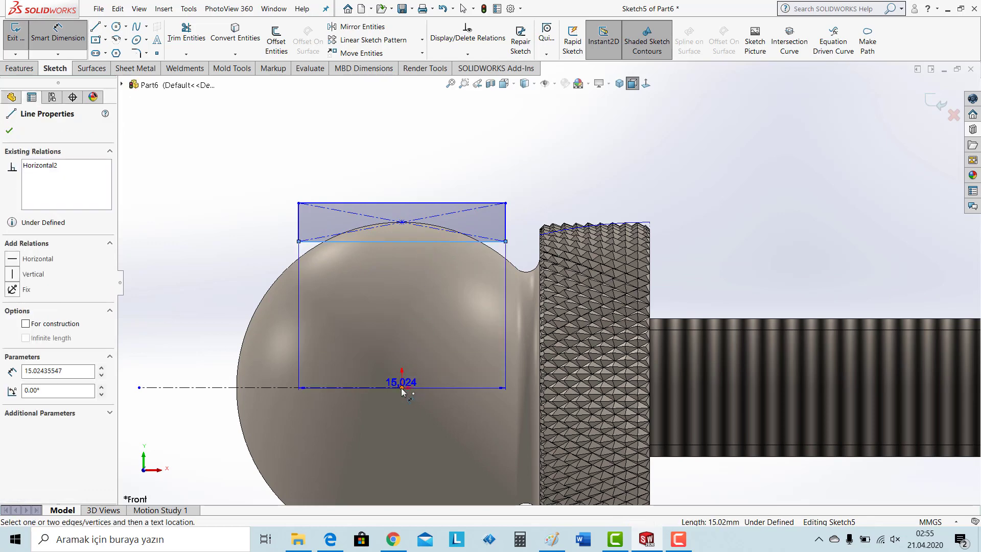
{"action": "left_click", "coordinate": [199, 333]}
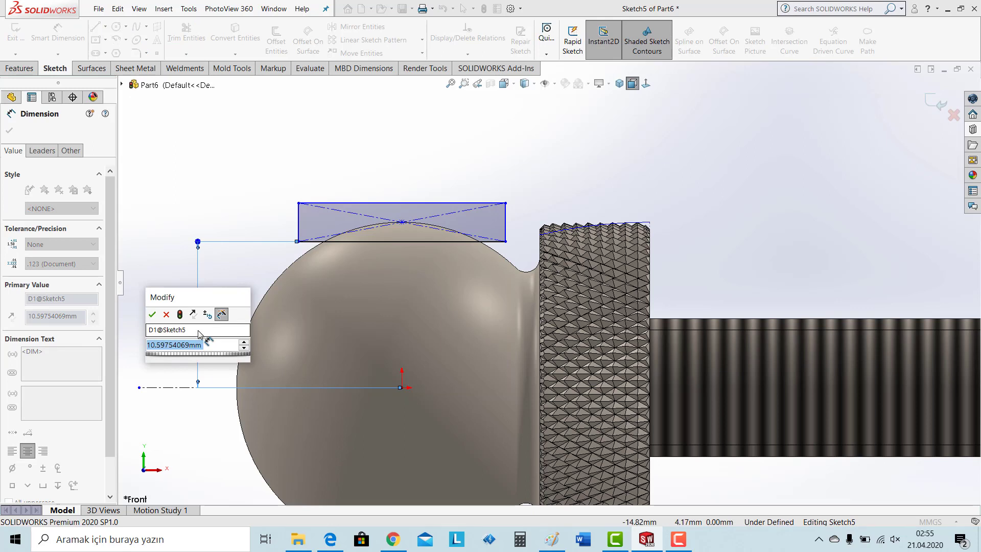
{"action": "type", "text": "11"}
{"action": "key", "text": "Return"}
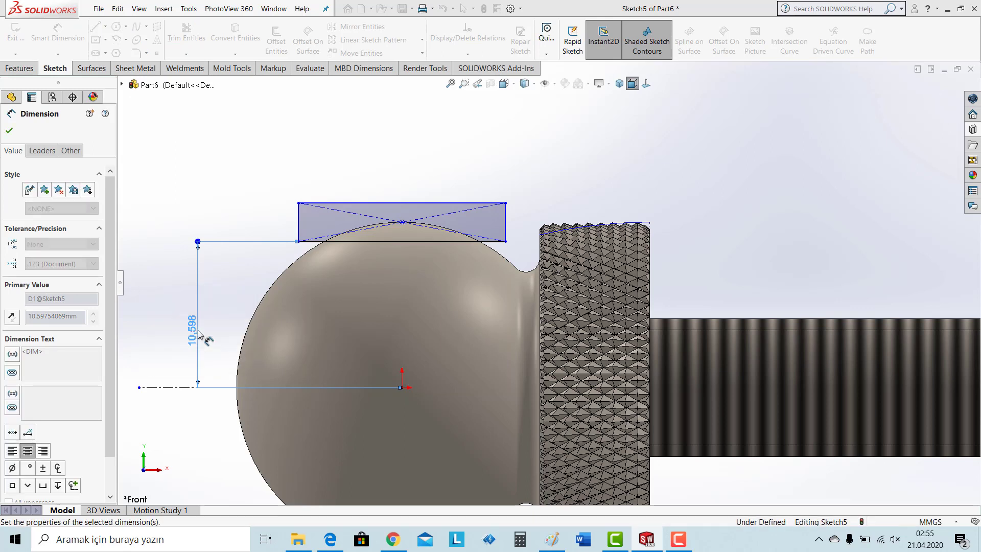
{"action": "left_click", "coordinate": [297, 221]}
{"action": "left_click", "coordinate": [264, 215]}
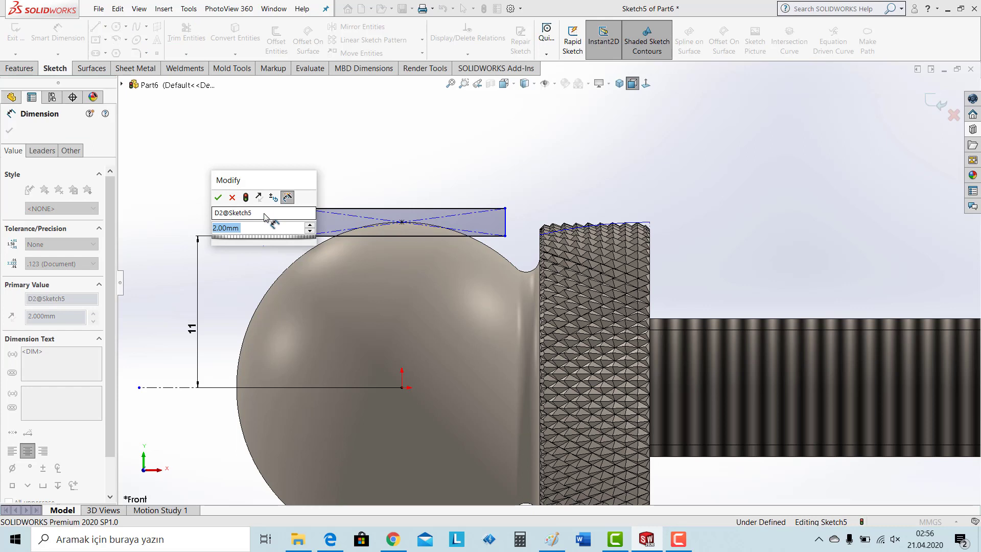
{"action": "left_click", "coordinate": [218, 197]}
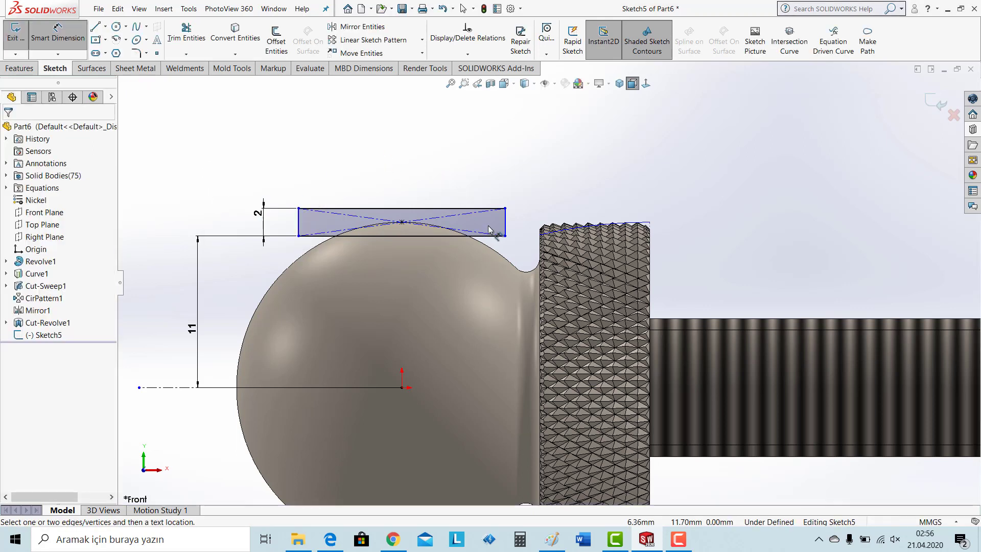
Step: Make a Mid Plane extruded cut of the rectangle, deep enough to span the ball's top and flatten it
{"action": "scroll", "coordinate": [446, 175], "scroll_direction": "up", "scroll_amount": 3}
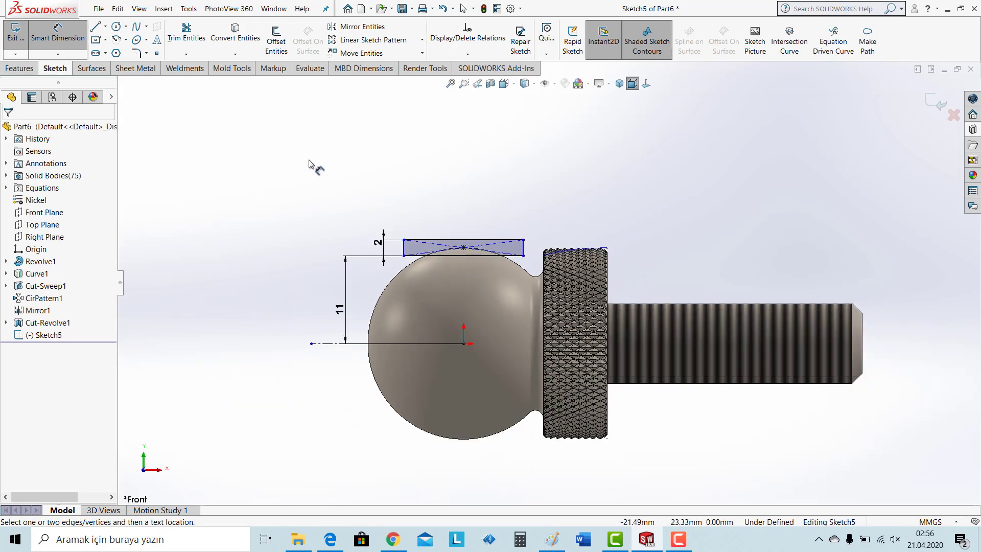
{"action": "left_click", "coordinate": [19, 68]}
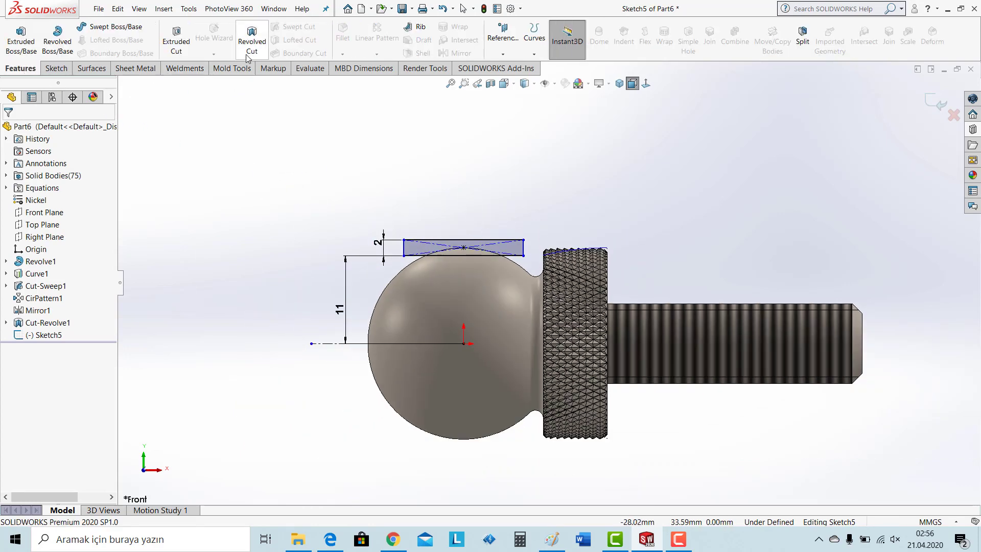
{"action": "left_click", "coordinate": [176, 40]}
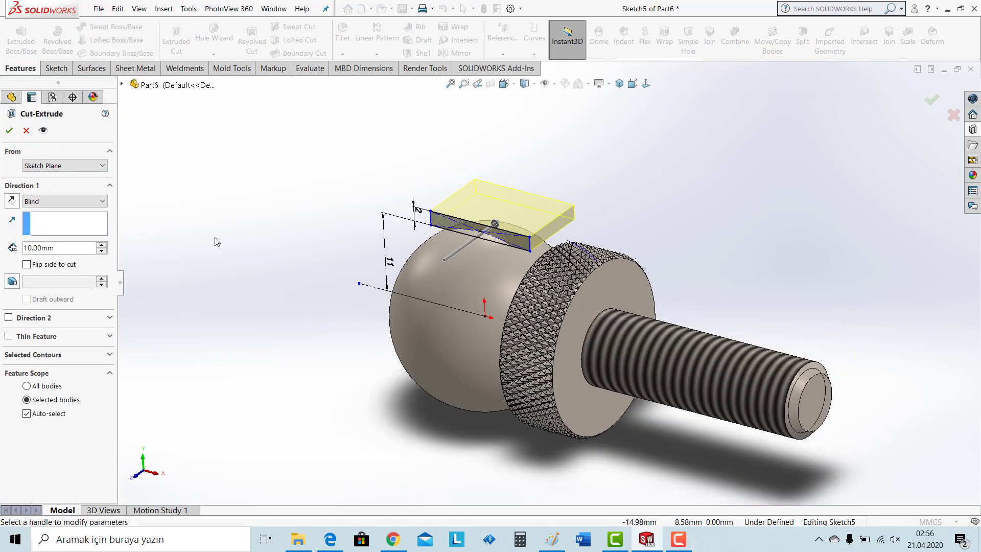
{"action": "left_click", "coordinate": [72, 201]}
{"action": "left_click", "coordinate": [48, 283]}
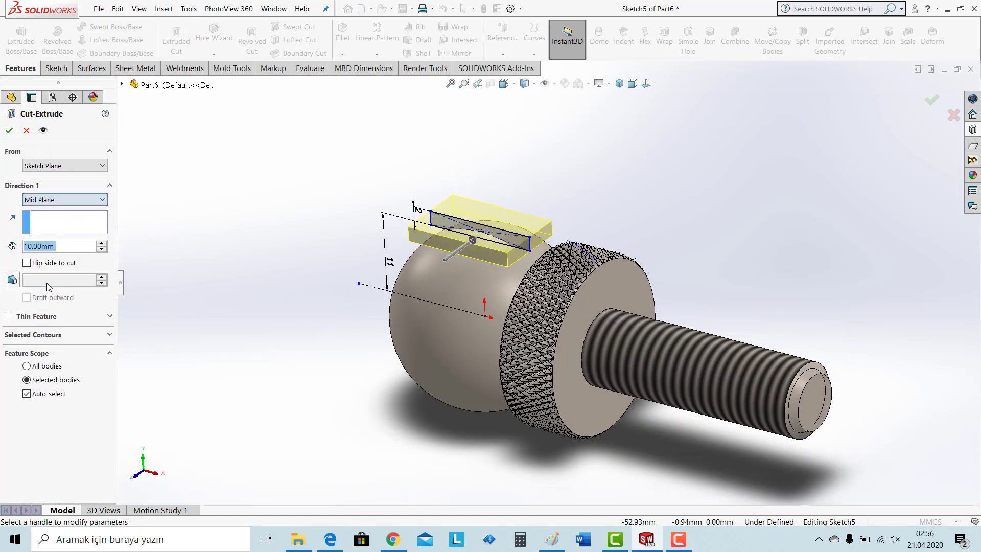
{"action": "left_click", "coordinate": [101, 244]}
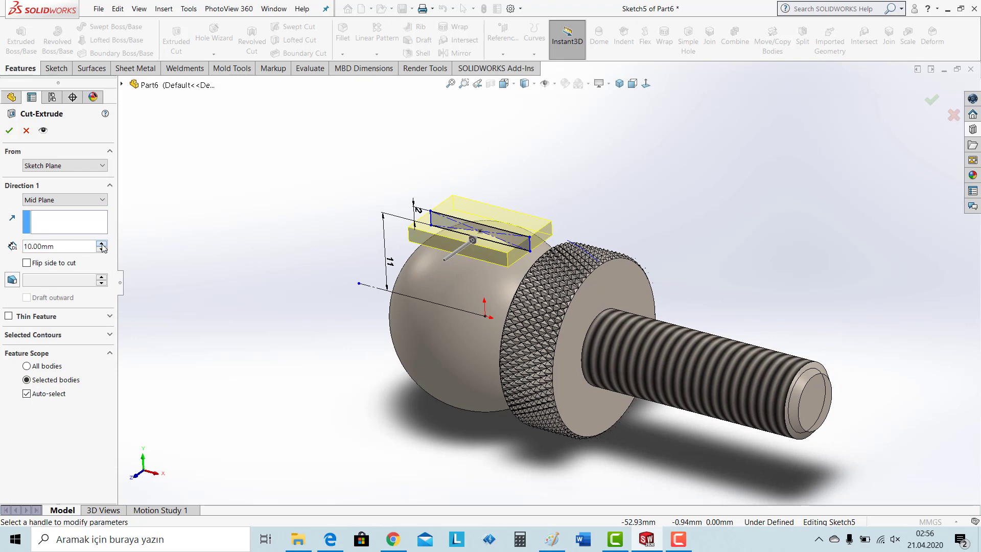
{"action": "left_click", "coordinate": [9, 130]}
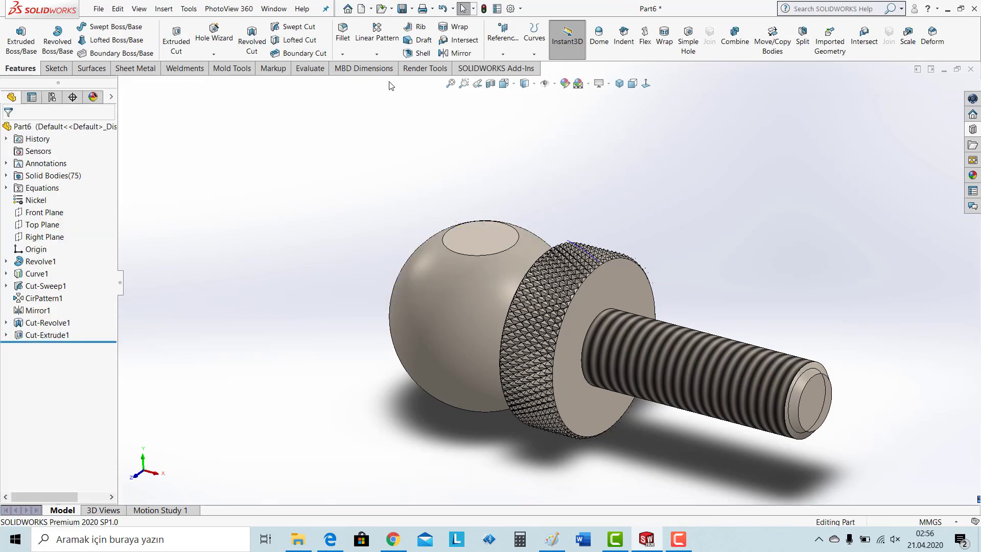
Step: Circular-pattern the flat cut around the shaft's circular end edge with 6 equally spaced instances over 360 degrees
{"action": "left_click", "coordinate": [377, 54]}
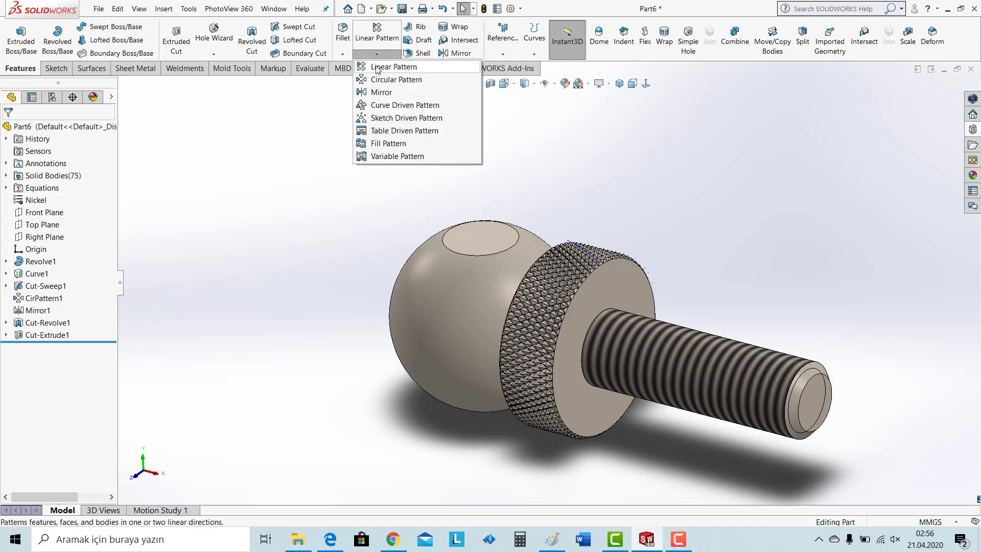
{"action": "left_click", "coordinate": [381, 80]}
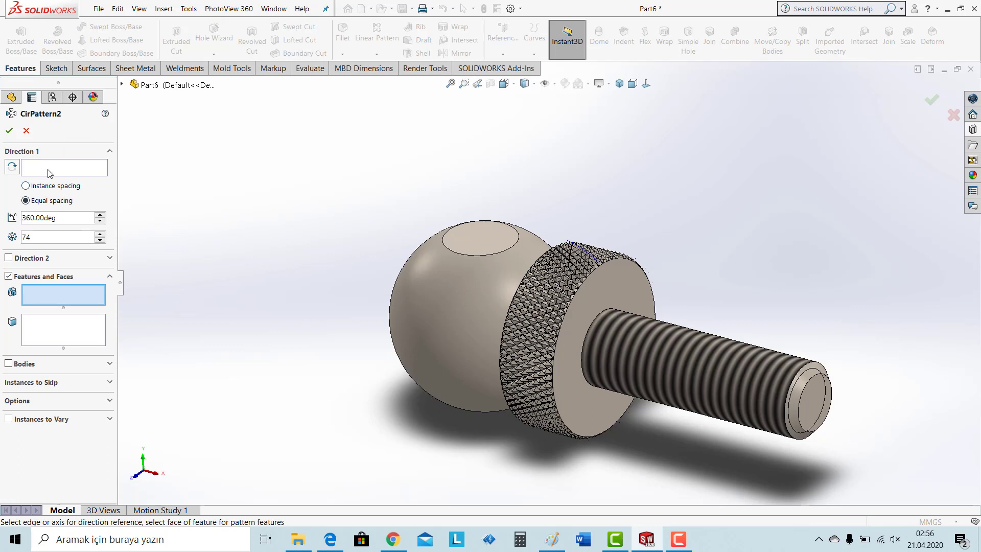
{"action": "left_click", "coordinate": [50, 172]}
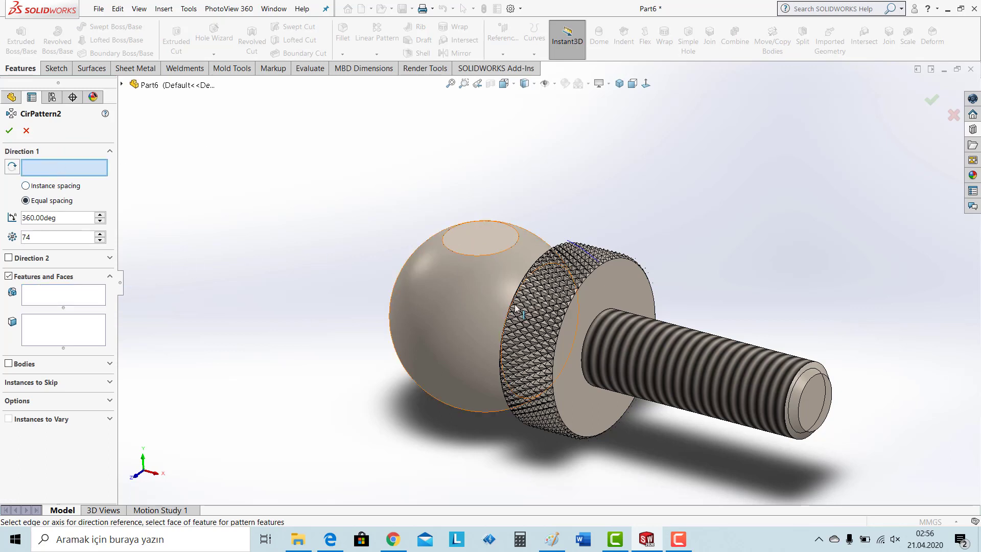
{"action": "left_click", "coordinate": [806, 396]}
{"action": "left_click", "coordinate": [63, 296]}
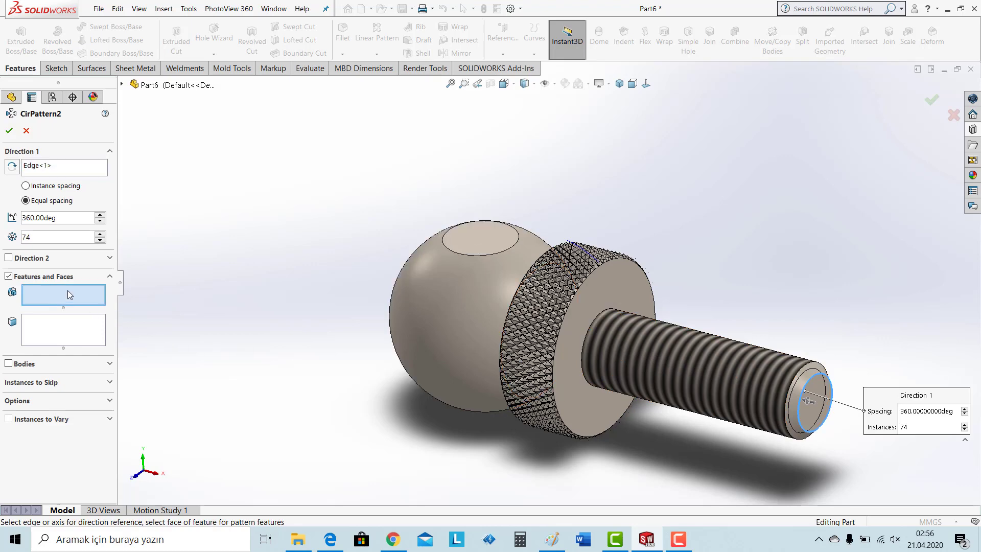
{"action": "left_click", "coordinate": [494, 239]}
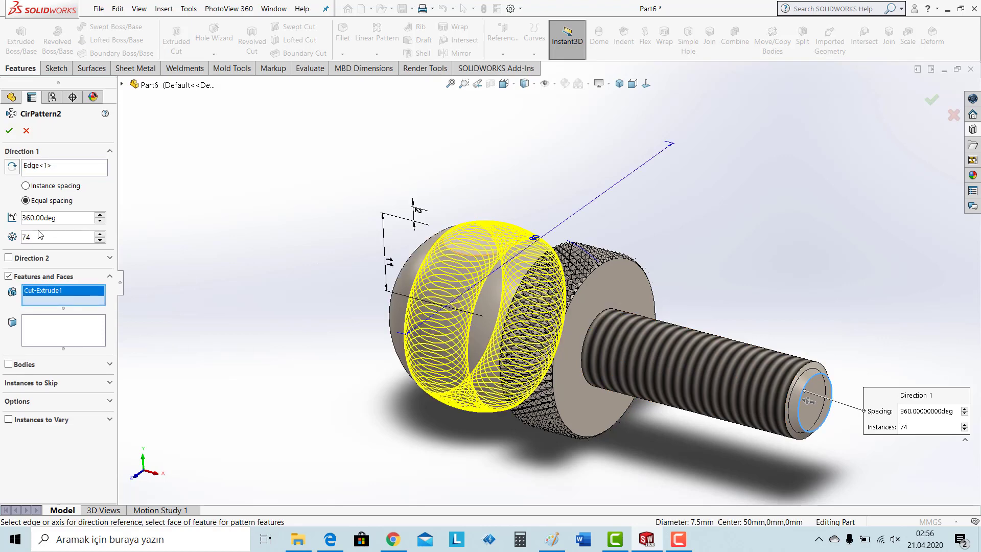
{"action": "type", "text": "6"}
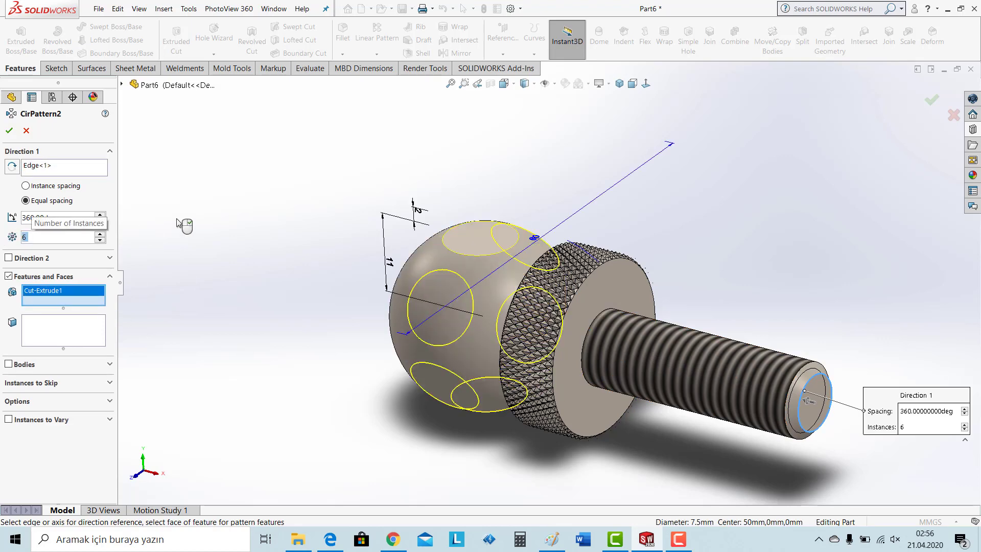
{"action": "left_click", "coordinate": [10, 131]}
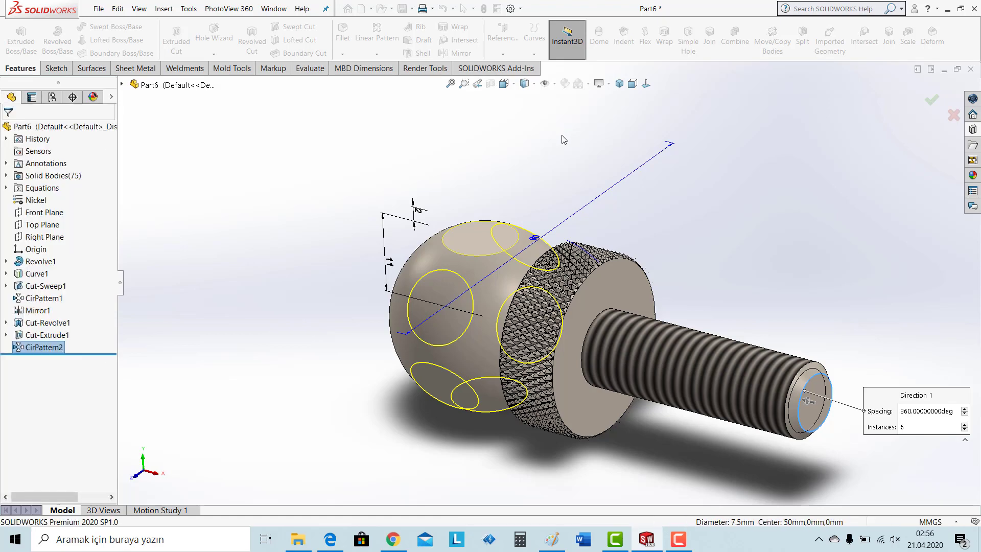
{"action": "left_click", "coordinate": [433, 207]}
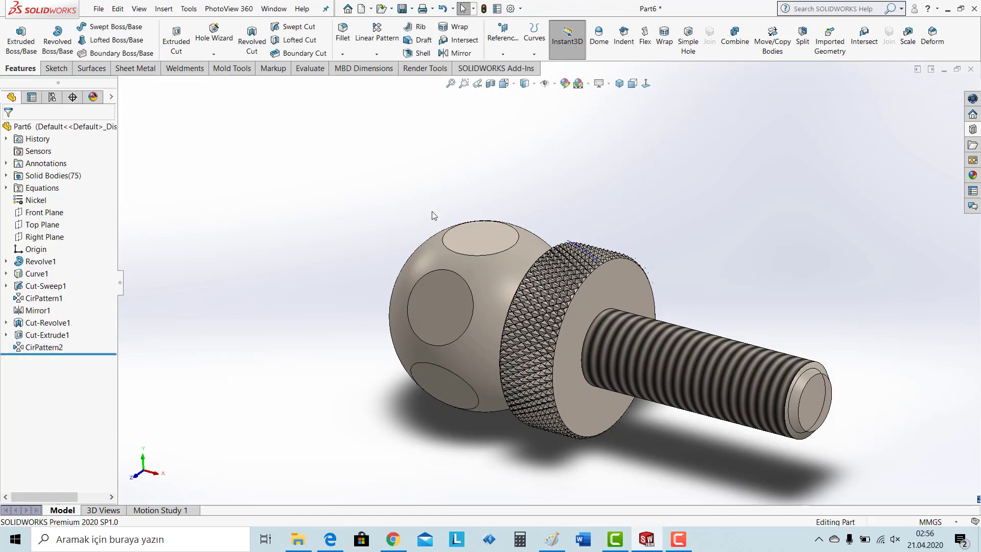
Step: Edit the flat cut's sketch and set the rectangle's lower edge 9 mm above the origin
{"action": "middle_click_drag", "start_coordinate": [449, 165], "coordinate": [865, 325]}
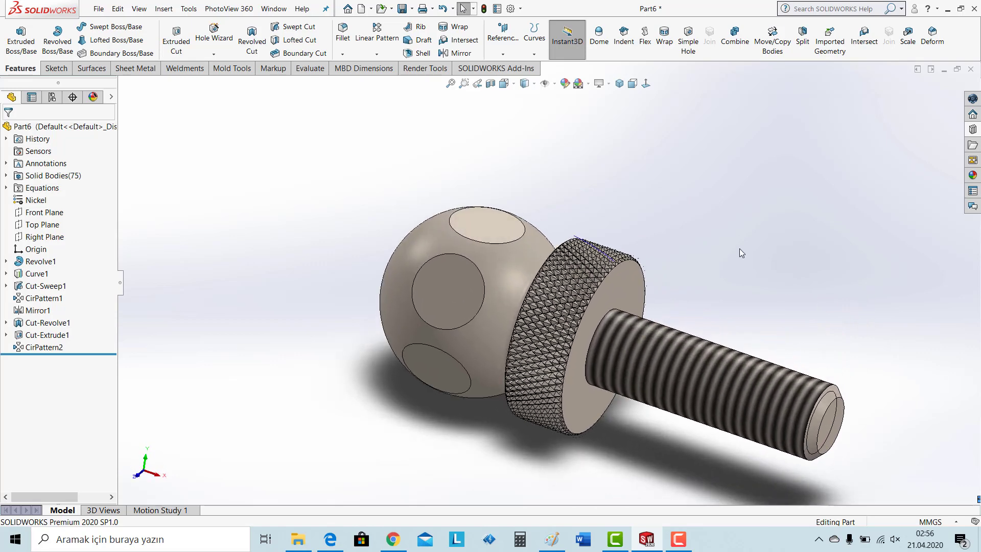
{"action": "left_click", "coordinate": [619, 84]}
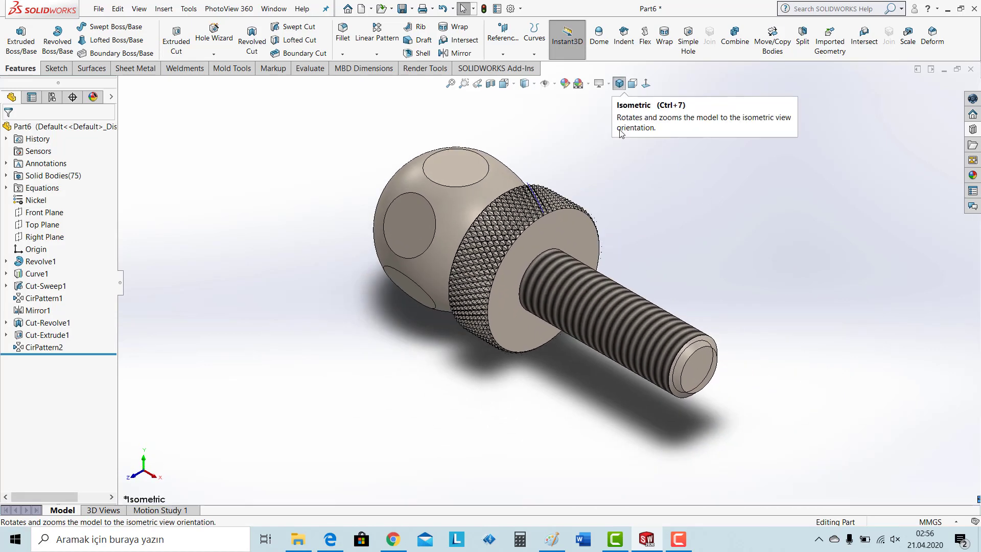
{"action": "right_click", "coordinate": [42, 335]}
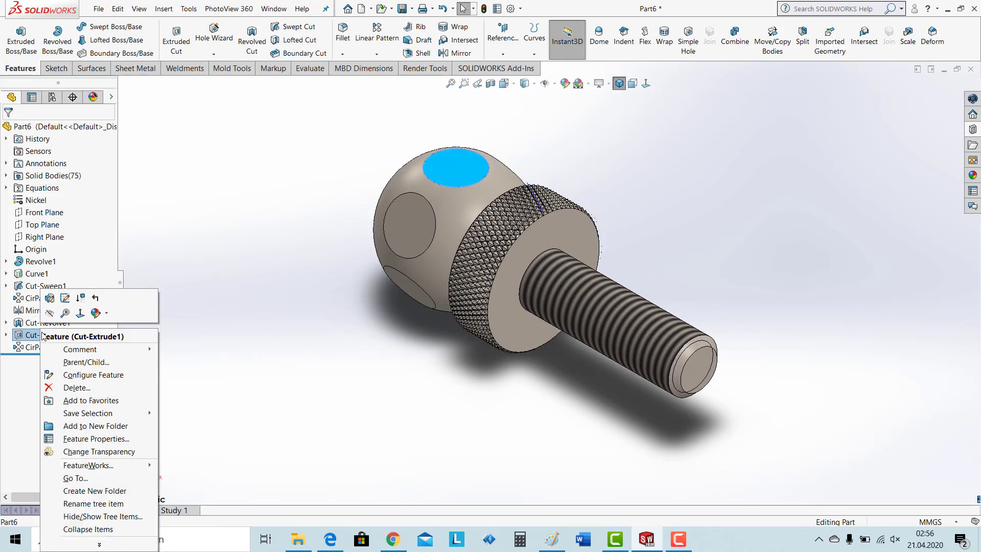
{"action": "left_click", "coordinate": [65, 298]}
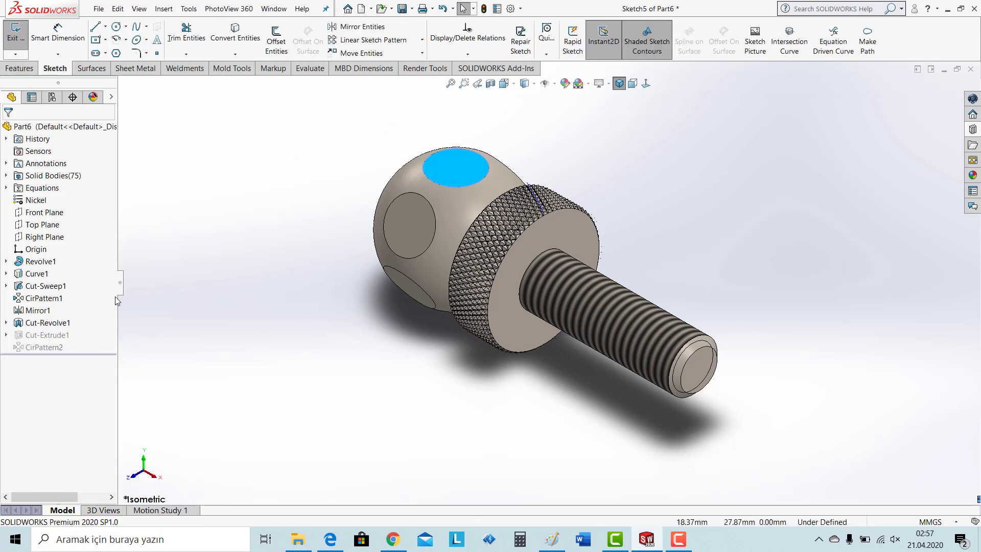
{"action": "left_click", "coordinate": [645, 85]}
{"action": "scroll", "coordinate": [444, 231], "scroll_direction": "down", "scroll_amount": 2}
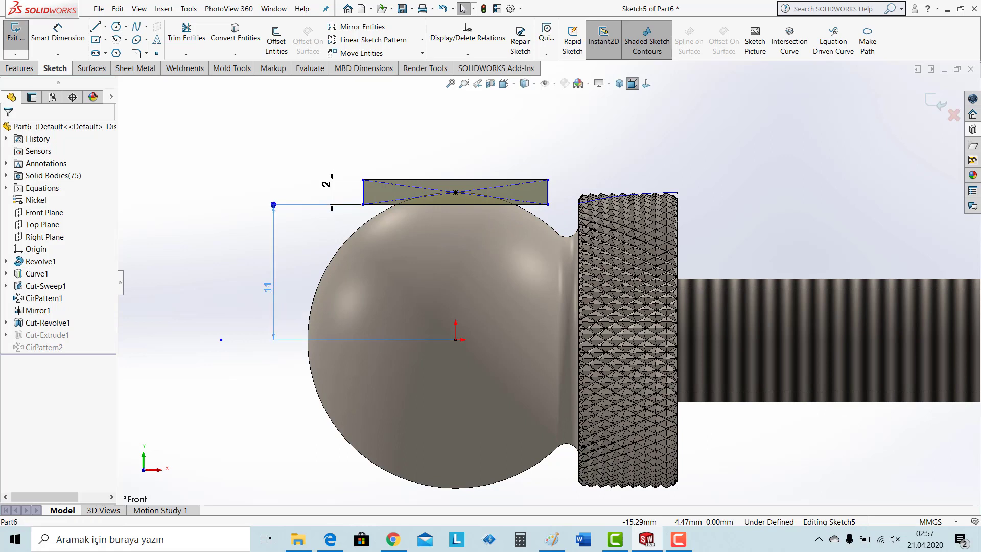
{"action": "double_click", "coordinate": [268, 289]}
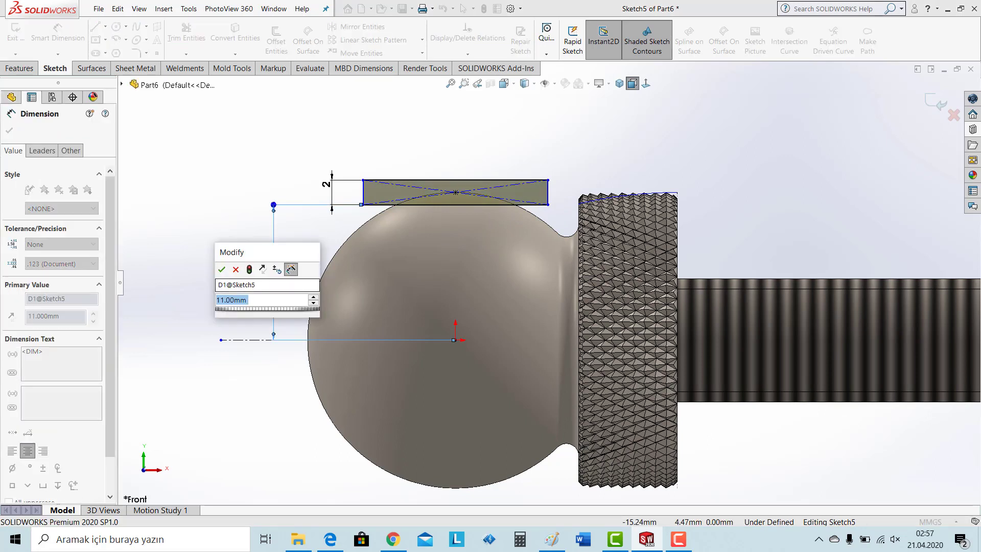
{"action": "type", "text": "9"}
{"action": "key", "text": "Return"}
{"action": "left_click", "coordinate": [322, 179]}
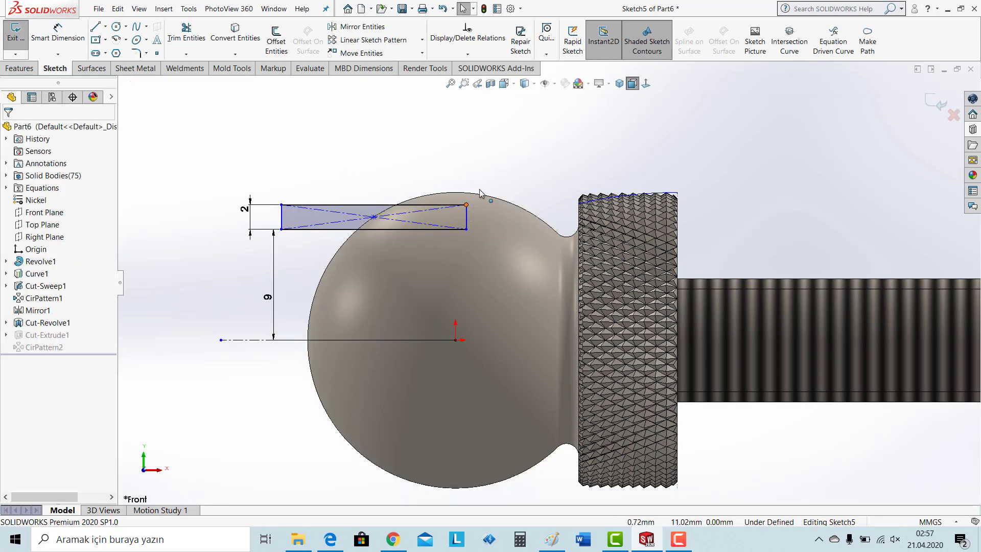
Step: Set the rectangle's height to 5 mm, widen it to about 9.2 mm beyond the origin toward the collar, and exit the sketch to rebuild
{"action": "left_click_drag", "start_coordinate": [480, 191], "coordinate": [499, 172]}
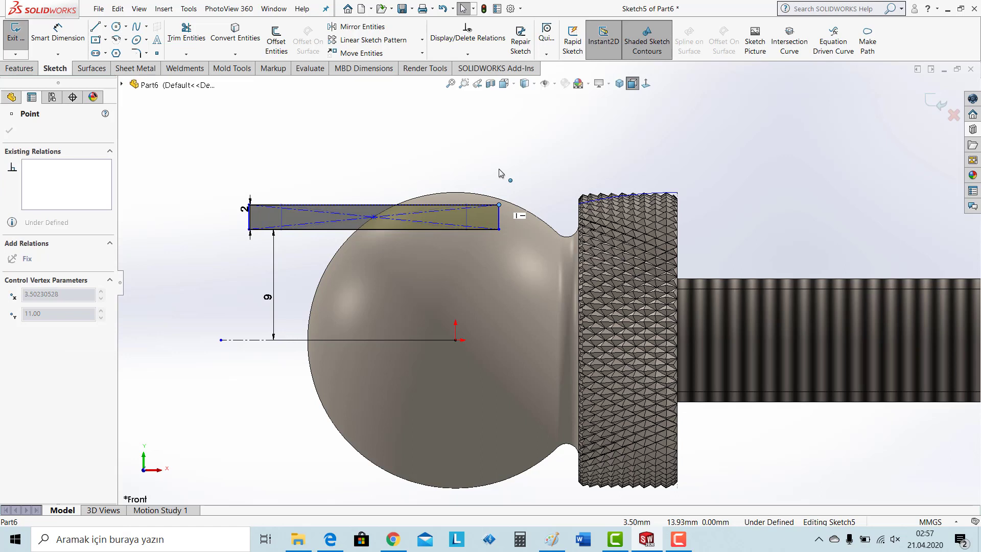
{"action": "left_click_drag", "start_coordinate": [500, 174], "coordinate": [565, 200]}
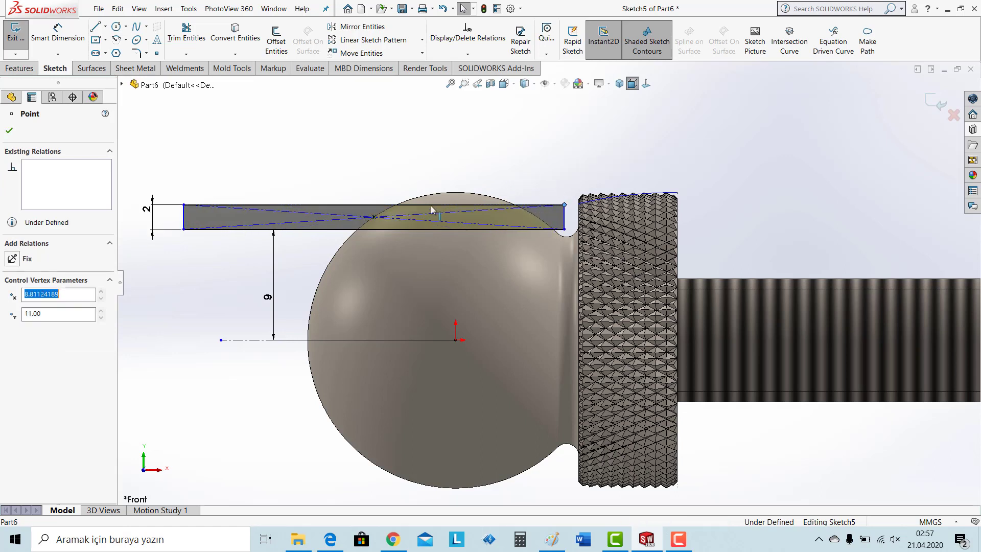
{"action": "double_click", "coordinate": [147, 209]}
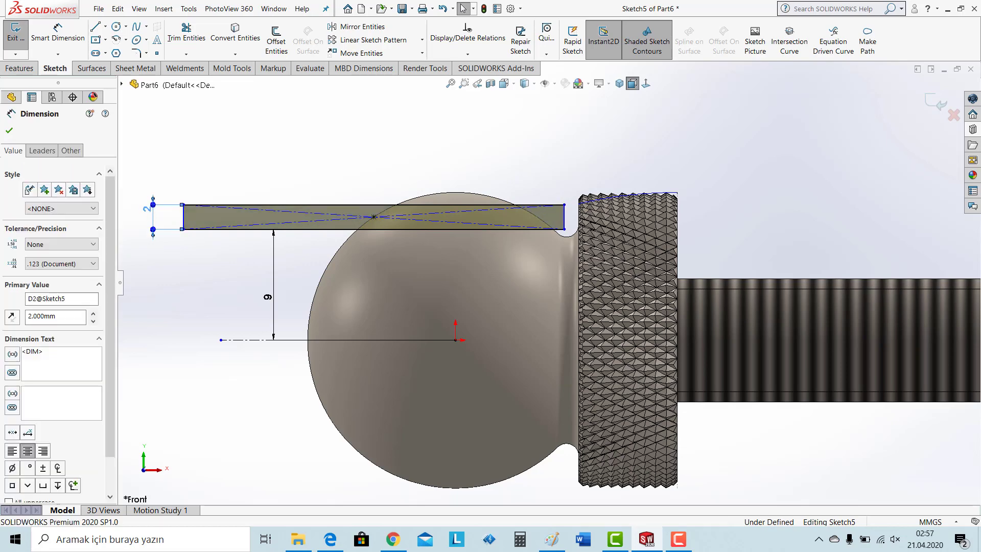
{"action": "key", "text": "Return"}
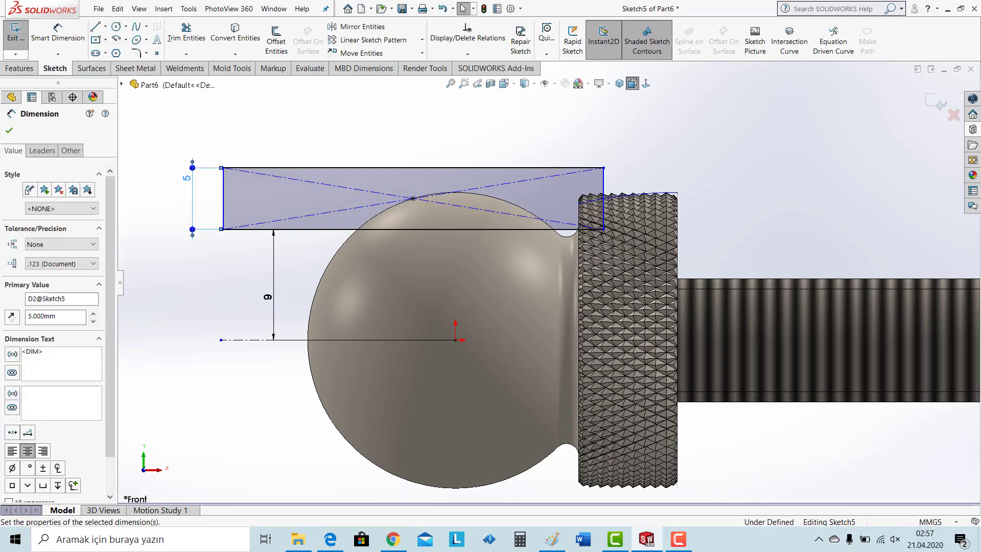
{"action": "left_click", "coordinate": [626, 149]}
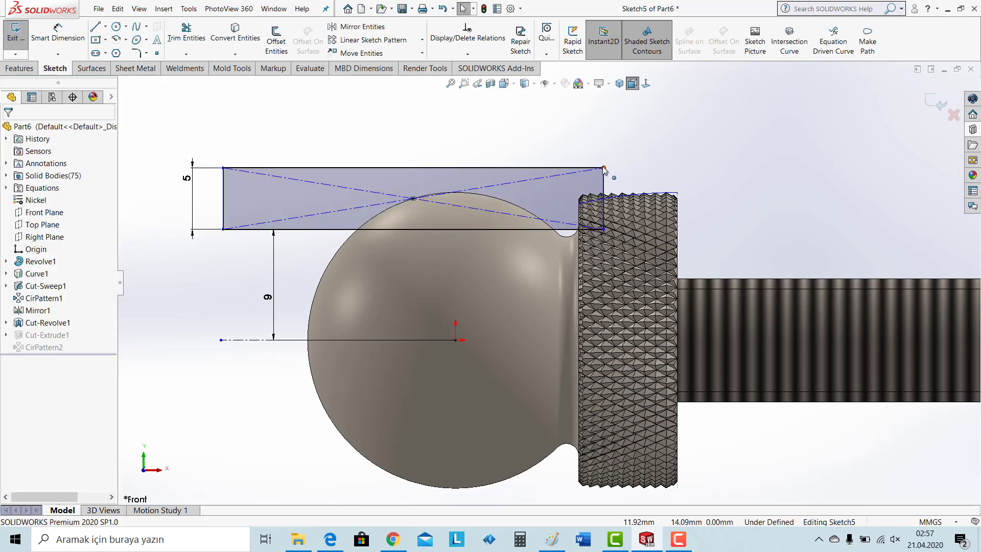
{"action": "left_click_drag", "start_coordinate": [604, 169], "coordinate": [580, 174]}
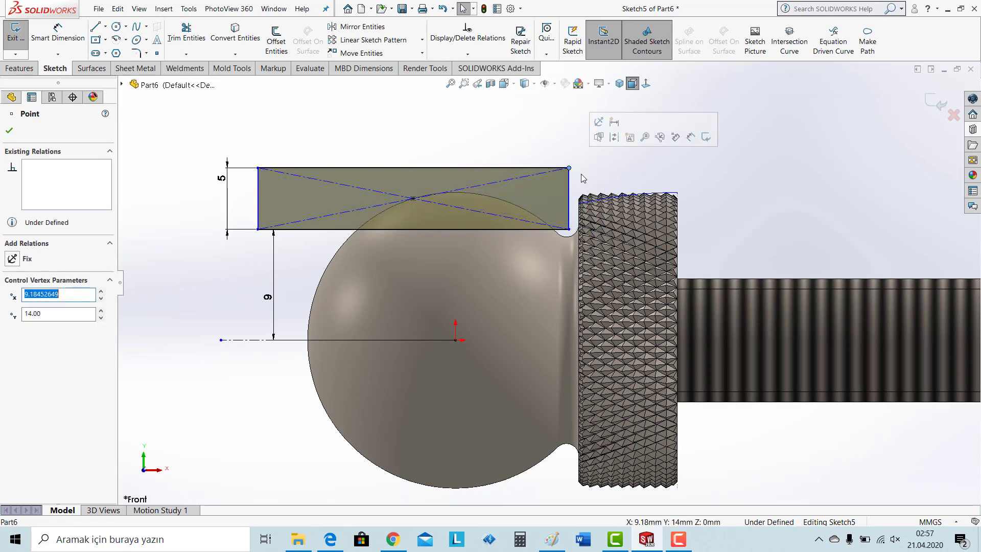
{"action": "left_click", "coordinate": [685, 218]}
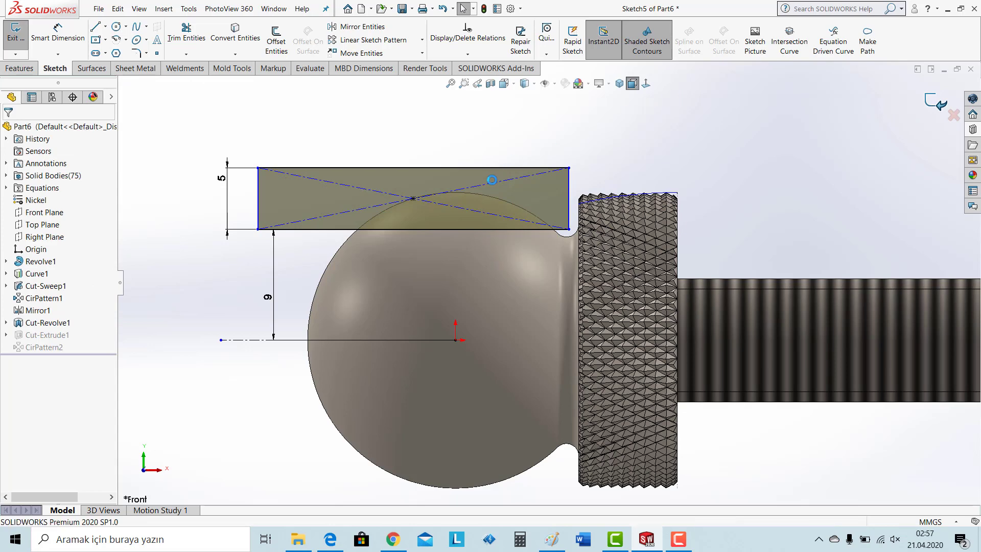
{"action": "middle_click_drag", "start_coordinate": [540, 149], "coordinate": [694, 266]}
{"action": "middle_click_drag", "start_coordinate": [549, 235], "coordinate": [307, 143]}
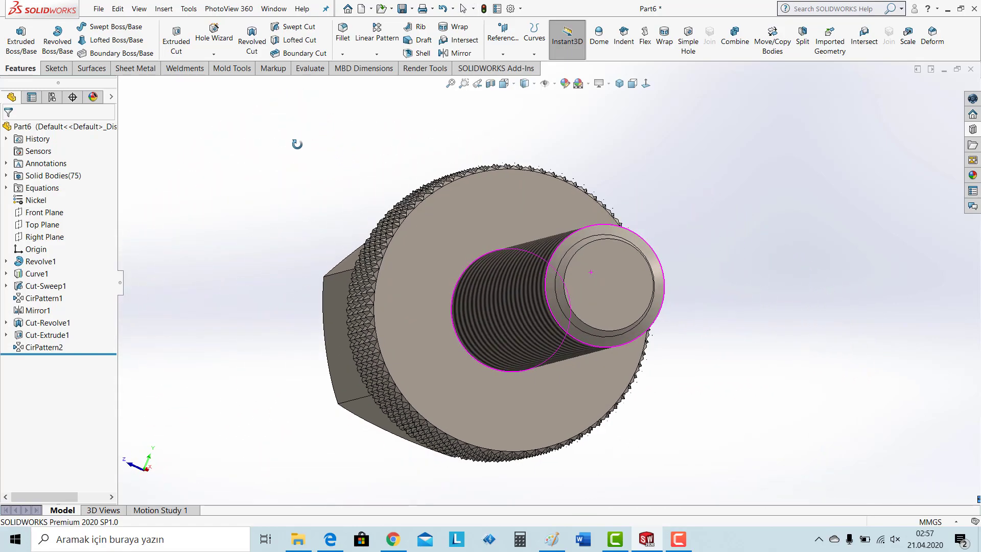
{"action": "left_click", "coordinate": [619, 83]}
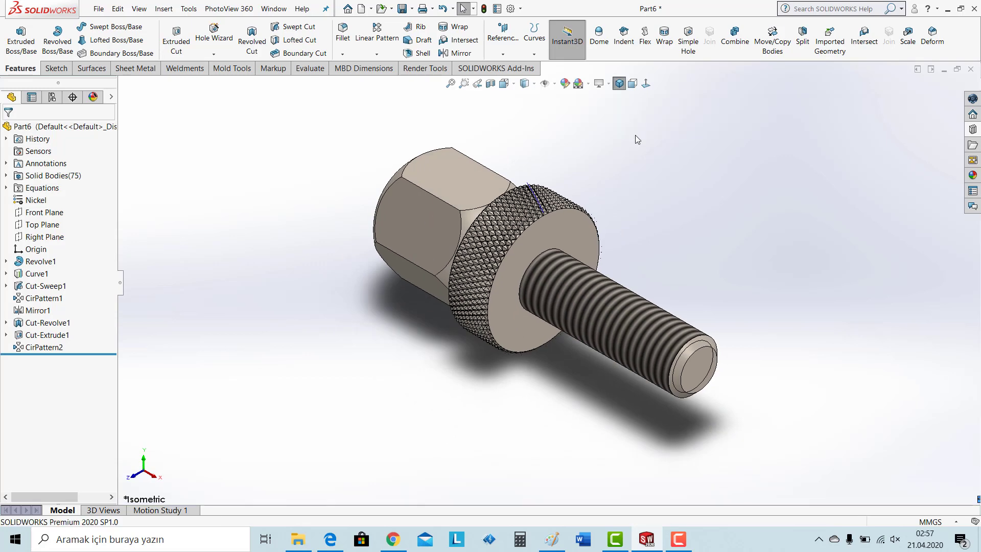
Step: Fillet the six straight edges between the flats of the hexagonal head with a symmetric 0.1 mm radius
{"action": "left_click", "coordinate": [342, 32]}
{"action": "type", "text": "0.1"}
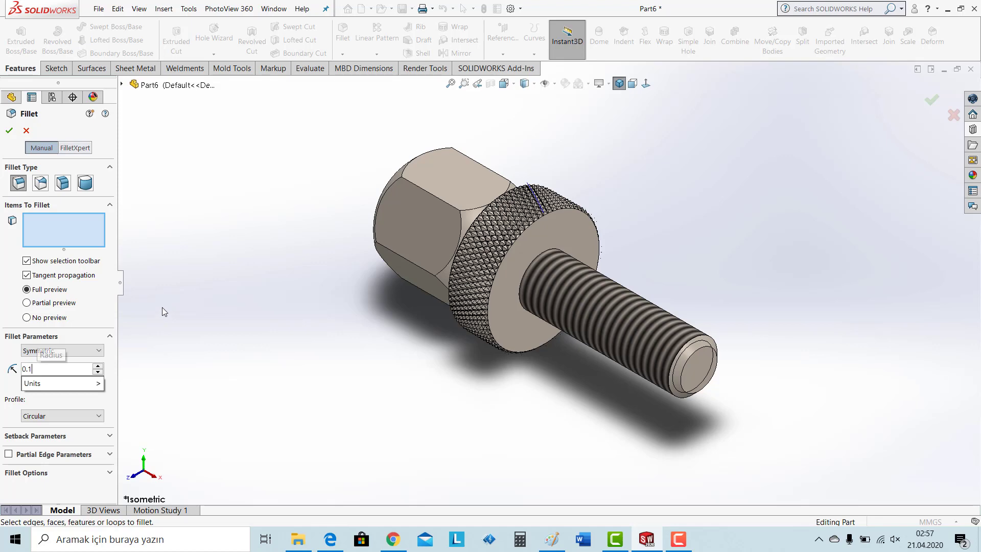
{"action": "key", "text": "Return"}
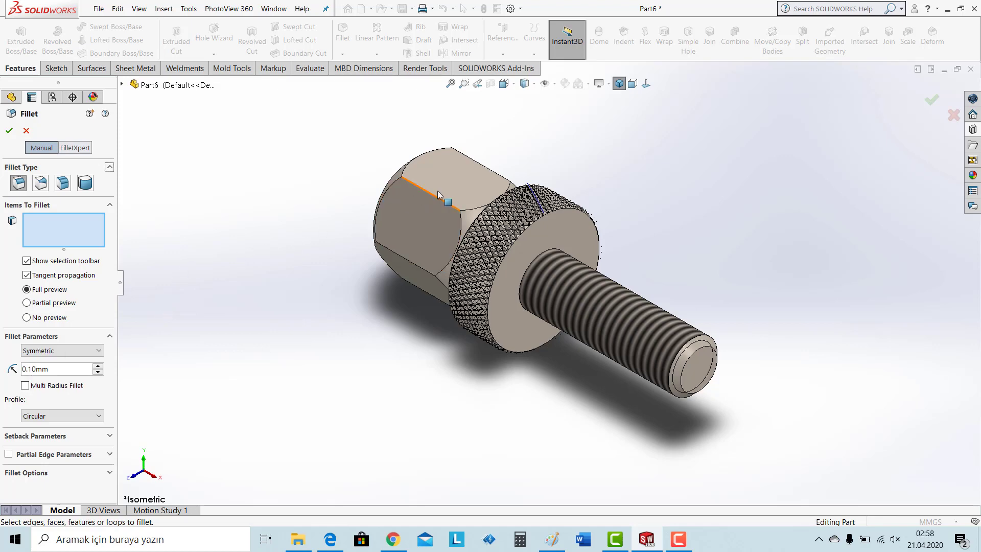
{"action": "scroll", "coordinate": [459, 230], "scroll_direction": "down", "scroll_amount": 5}
{"action": "left_click", "coordinate": [458, 235]}
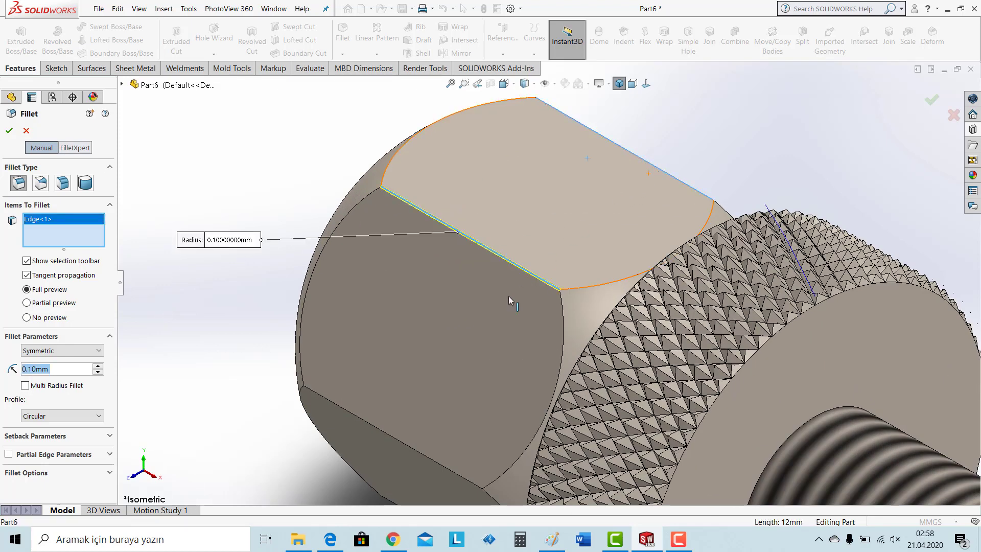
{"action": "left_click", "coordinate": [416, 437]}
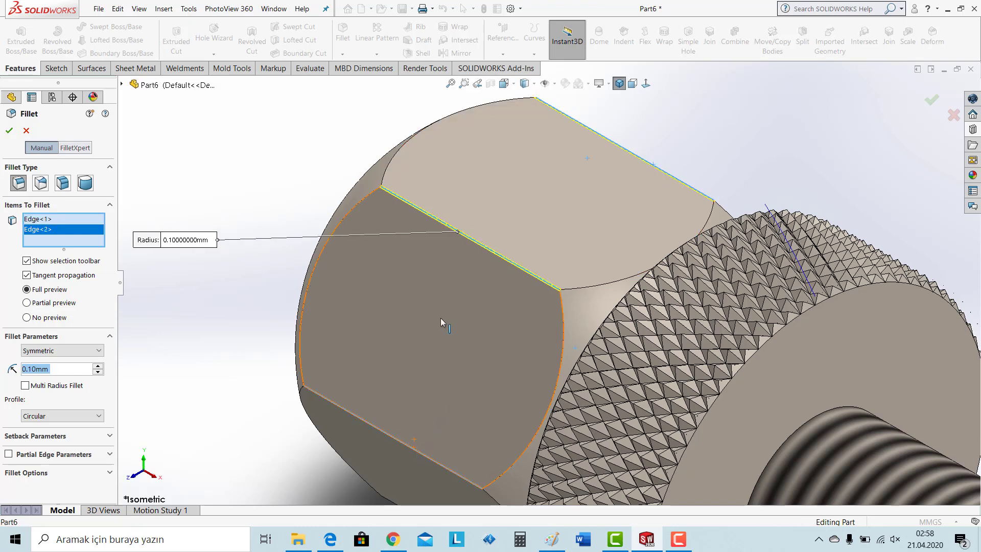
{"action": "left_click", "coordinate": [424, 268]}
{"action": "scroll", "coordinate": [443, 317], "scroll_direction": "up", "scroll_amount": 5}
{"action": "middle_click_drag", "start_coordinate": [443, 317], "coordinate": [460, 122]}
{"action": "left_click", "coordinate": [526, 392]}
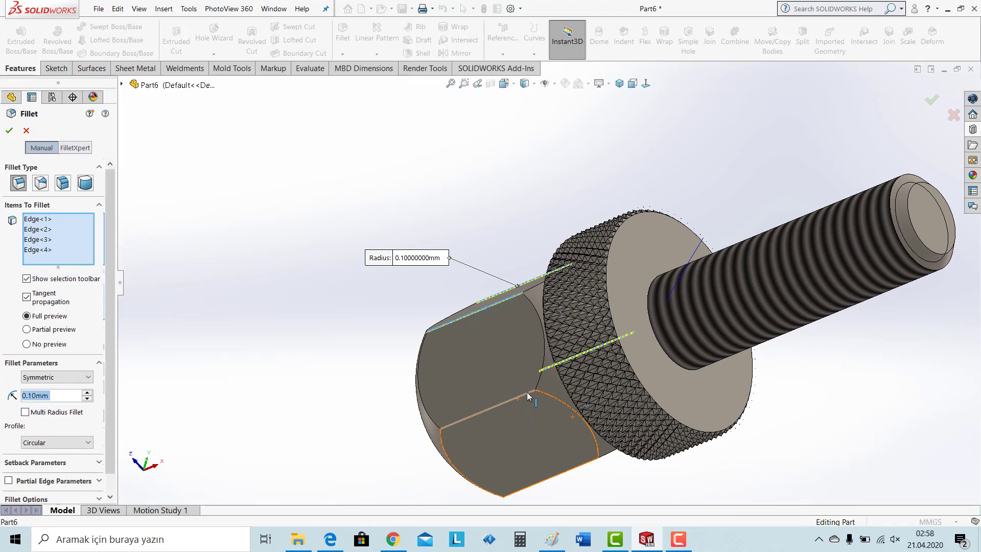
{"action": "scroll", "coordinate": [561, 425], "scroll_direction": "up", "scroll_amount": 2}
{"action": "middle_click_drag", "start_coordinate": [568, 429], "coordinate": [581, 409]}
{"action": "scroll", "coordinate": [581, 410], "scroll_direction": "down", "scroll_amount": 3}
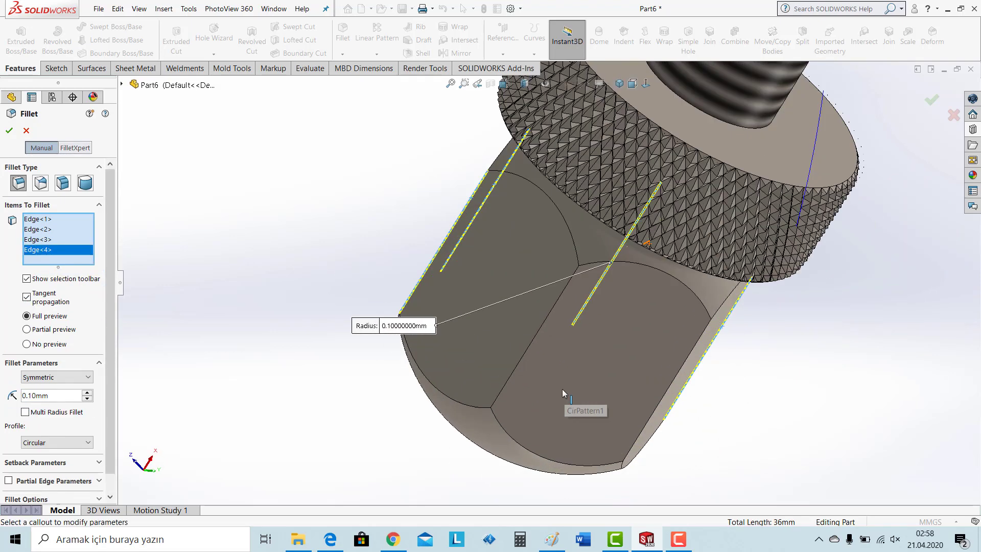
{"action": "left_click", "coordinate": [537, 340]}
{"action": "middle_click_drag", "start_coordinate": [647, 325], "coordinate": [675, 341]}
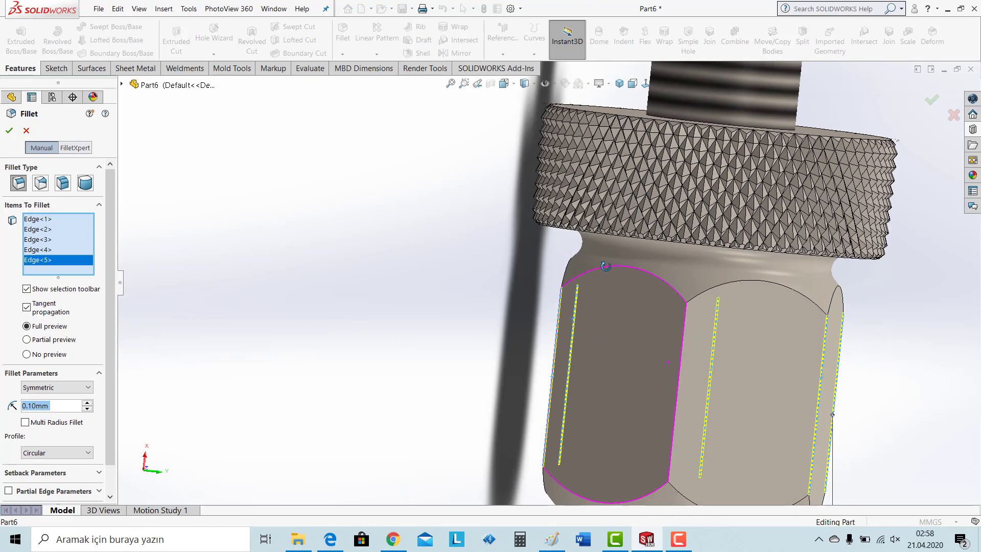
{"action": "left_click", "coordinate": [681, 351]}
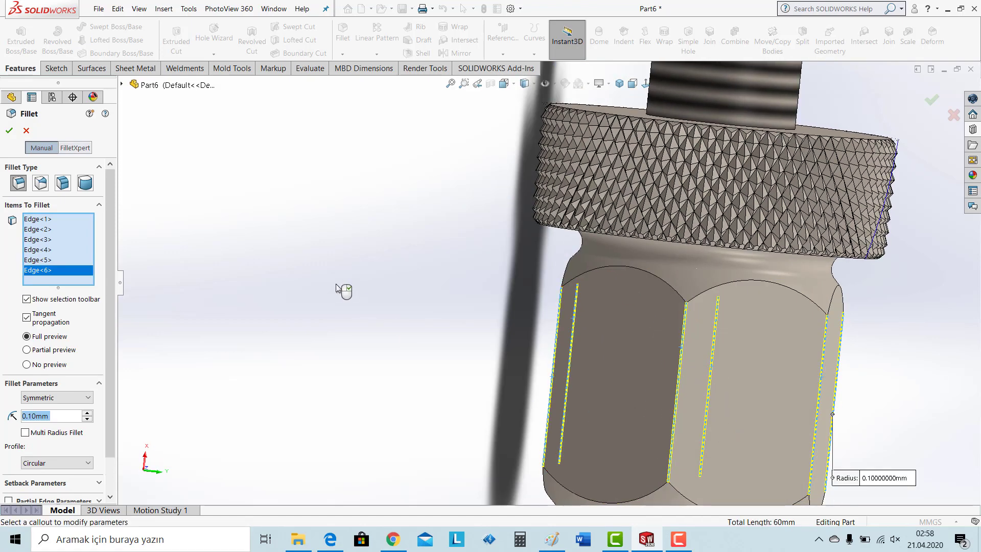
{"action": "left_click", "coordinate": [9, 130]}
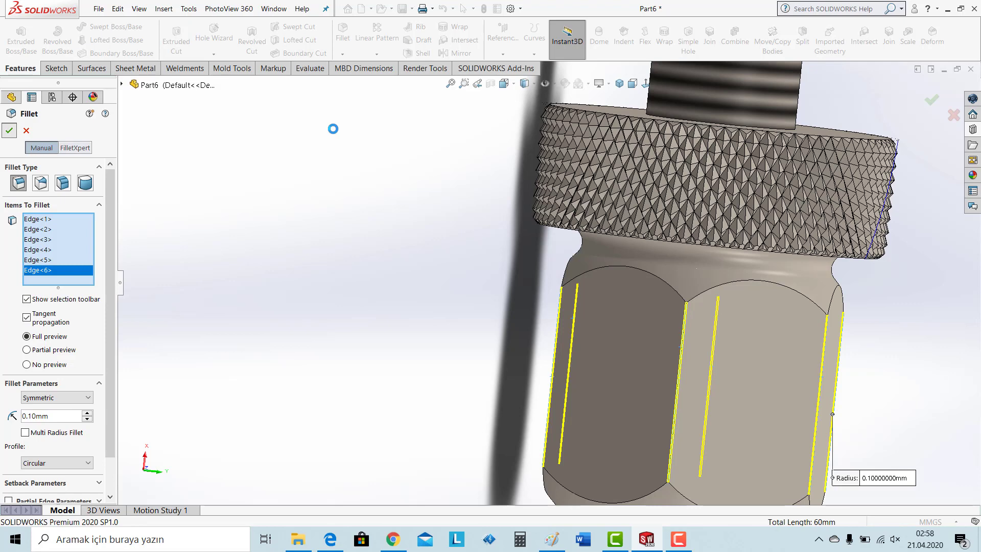
Step: Browse the steel, chrome and bronze finishes in the metal appearance library with the part in isometric view
{"action": "left_click", "coordinate": [619, 83]}
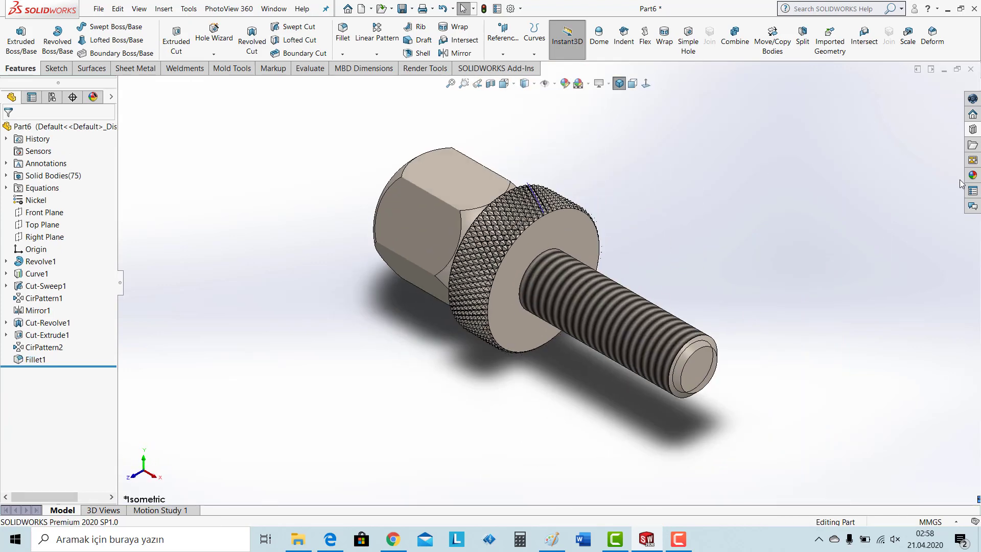
{"action": "left_click", "coordinate": [972, 175]}
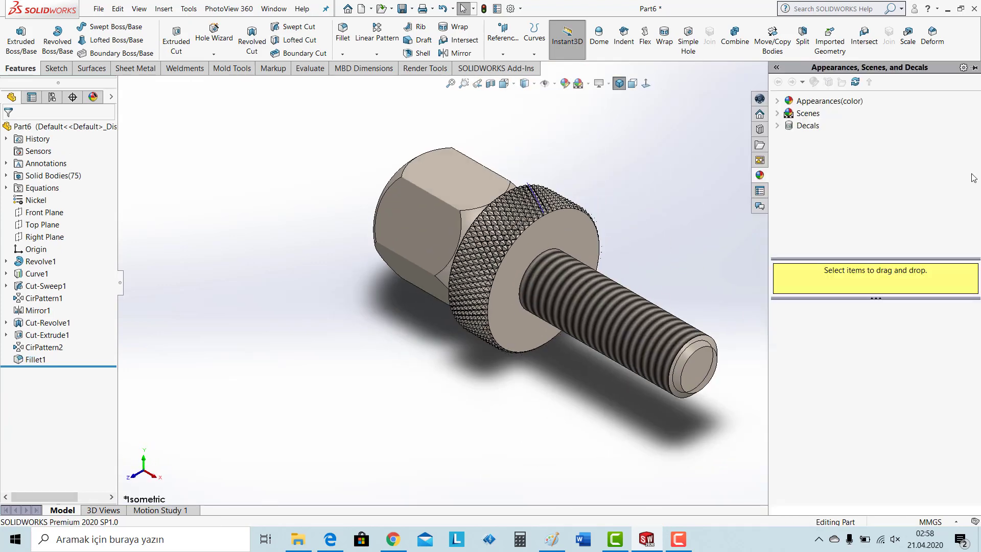
{"action": "left_click", "coordinate": [777, 113]}
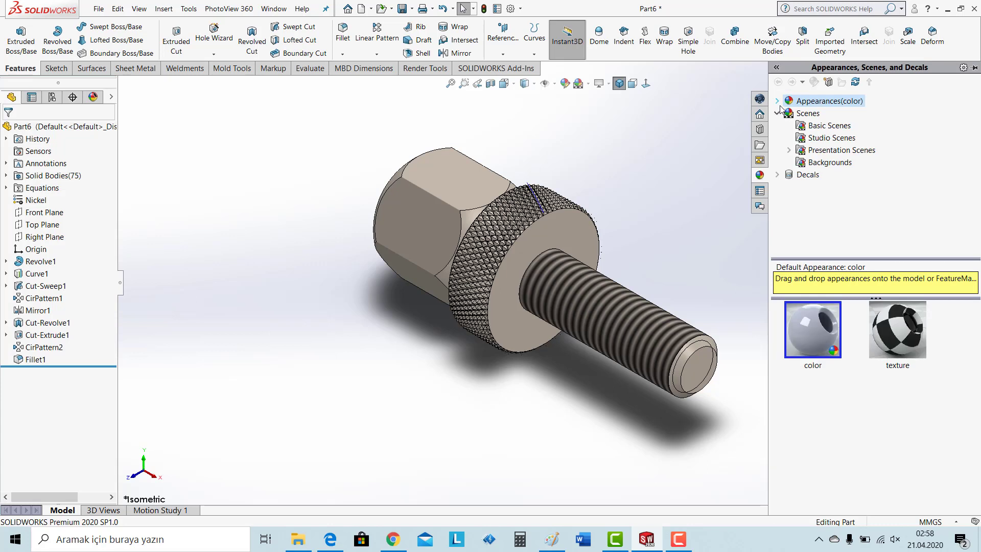
{"action": "left_click", "coordinate": [777, 102]}
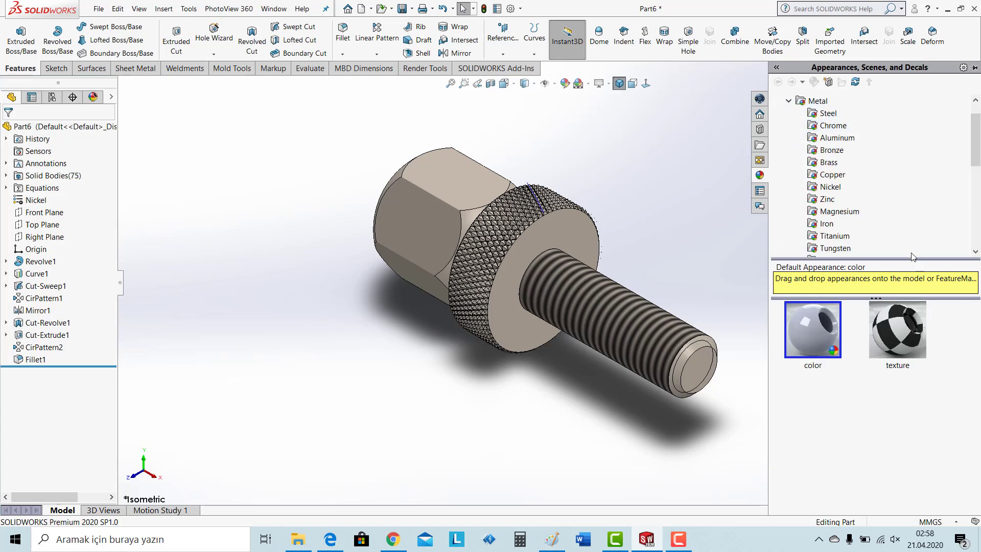
{"action": "left_click_drag", "start_coordinate": [900, 260], "coordinate": [909, 365]}
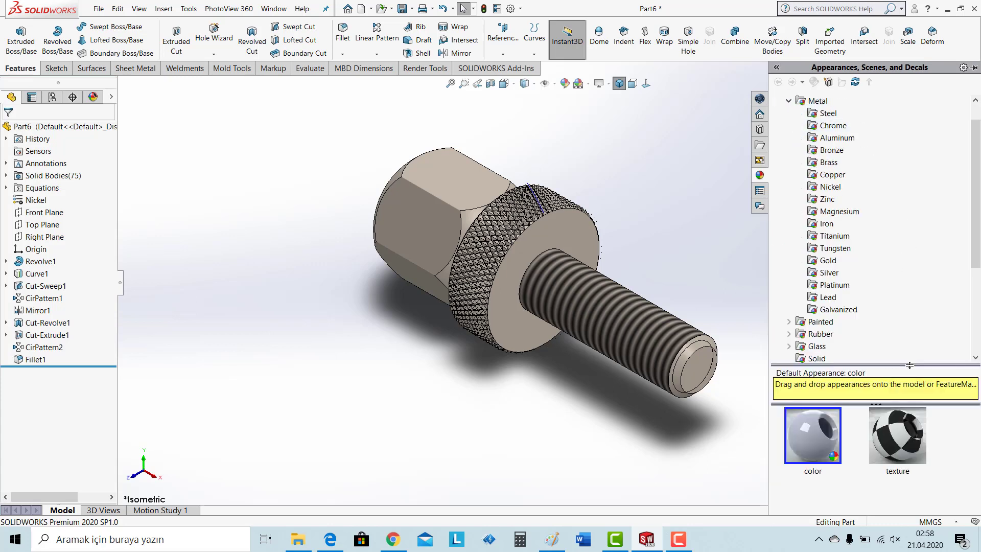
{"action": "left_click", "coordinate": [828, 114]}
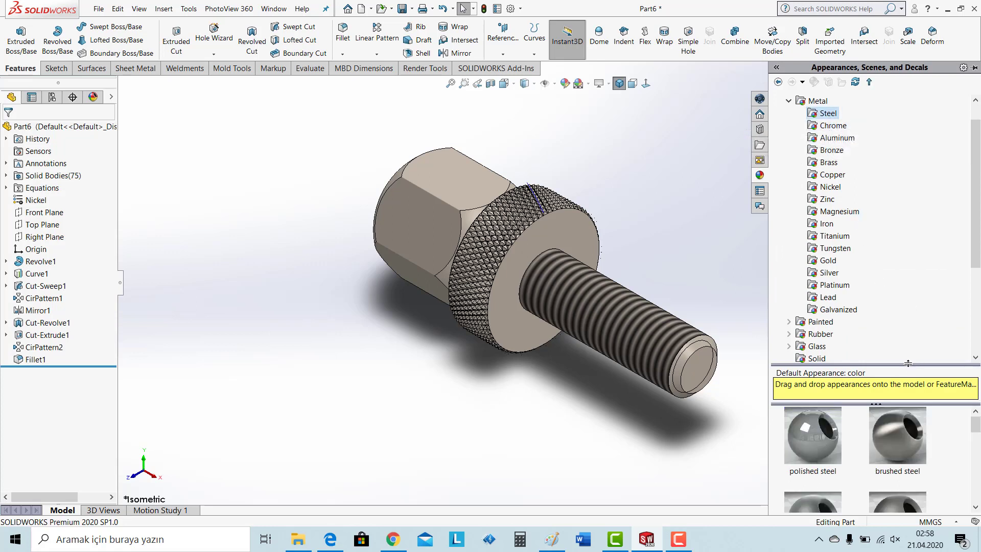
{"action": "left_click_drag", "start_coordinate": [907, 363], "coordinate": [898, 229]}
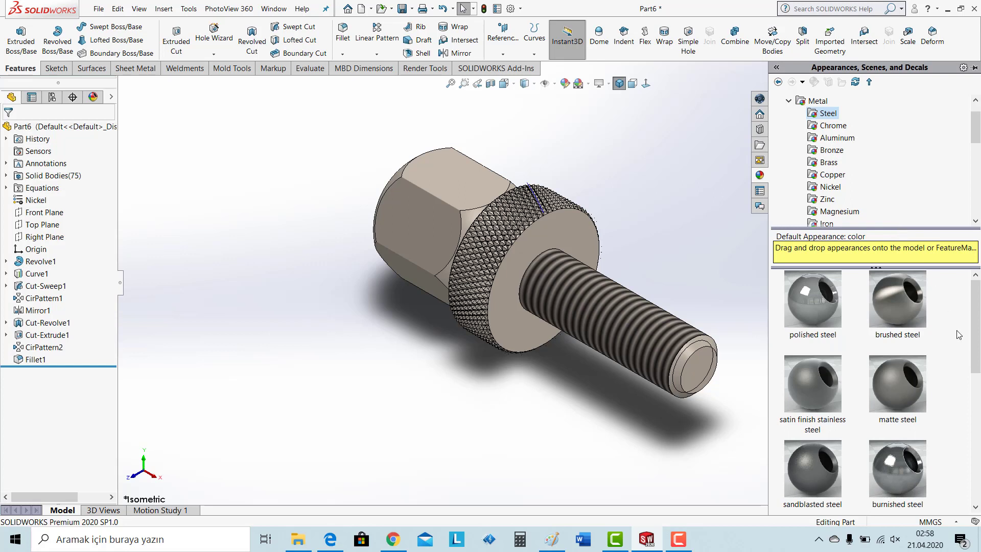
{"action": "left_click", "coordinate": [832, 126]}
{"action": "left_click", "coordinate": [831, 150]}
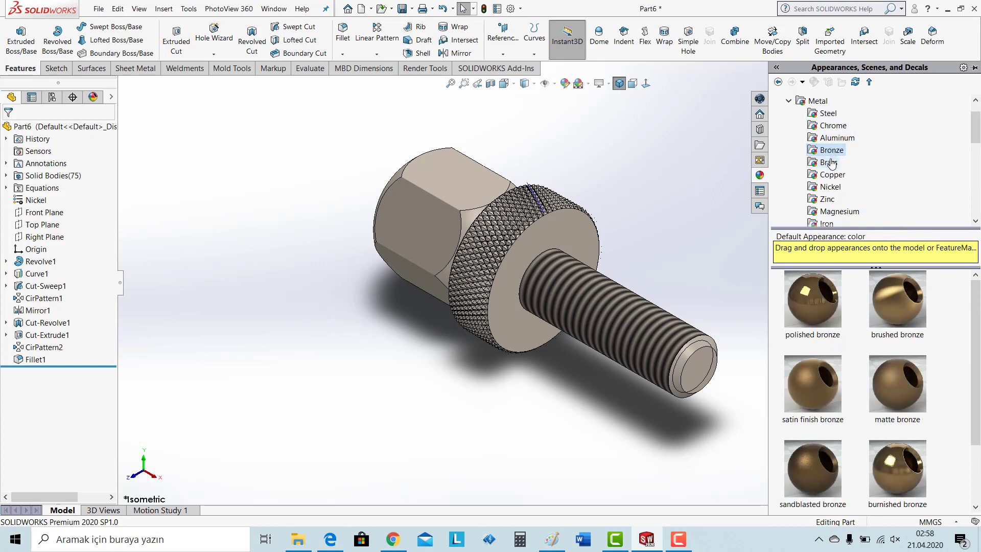
{"action": "scroll", "coordinate": [871, 357], "scroll_direction": "down", "scroll_amount": 2}
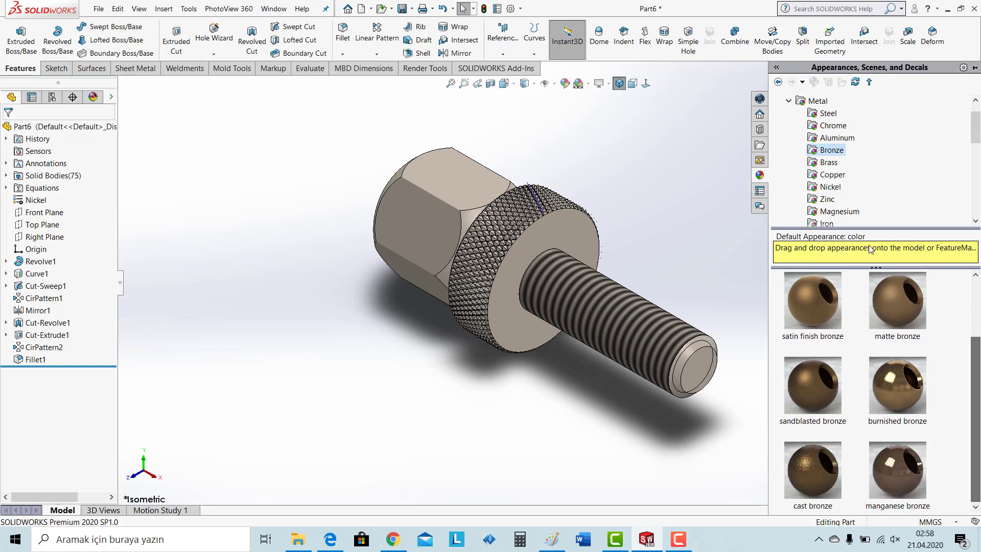
Step: Apply the brushed brass metal appearance to the pin's body, then return the part to the isometric view
{"action": "left_click", "coordinate": [828, 162]}
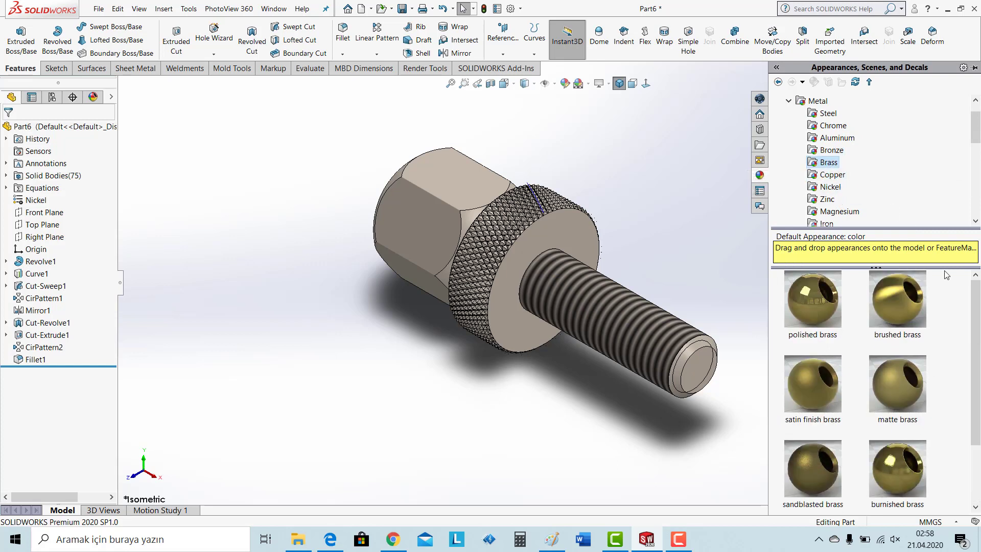
{"action": "mouse_move", "coordinate": [974, 347]}
{"action": "left_mouse_down"}
{"action": "mouse_move", "coordinate": [976, 425]}
{"action": "mouse_move", "coordinate": [970, 352]}
{"action": "left_mouse_up"}
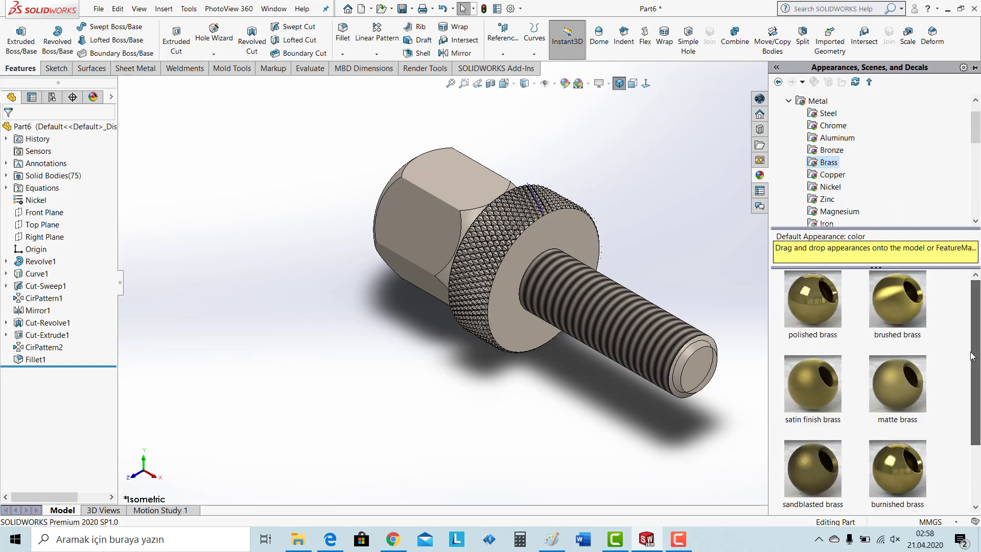
{"action": "mouse_move", "coordinate": [906, 296]}
{"action": "left_mouse_down"}
{"action": "mouse_move", "coordinate": [745, 285]}
{"action": "mouse_move", "coordinate": [511, 209]}
{"action": "mouse_move", "coordinate": [471, 185]}
{"action": "left_mouse_up"}
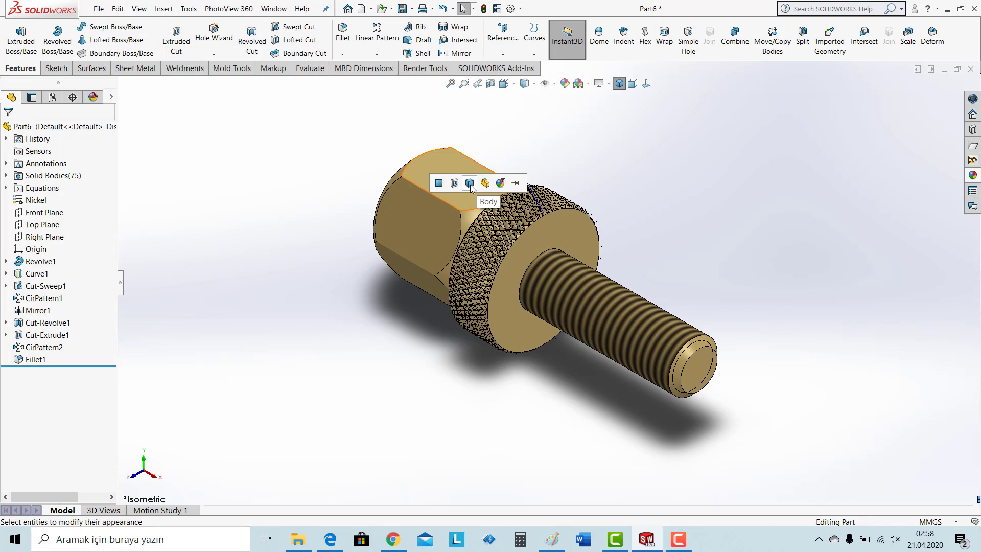
{"action": "left_click", "coordinate": [469, 183]}
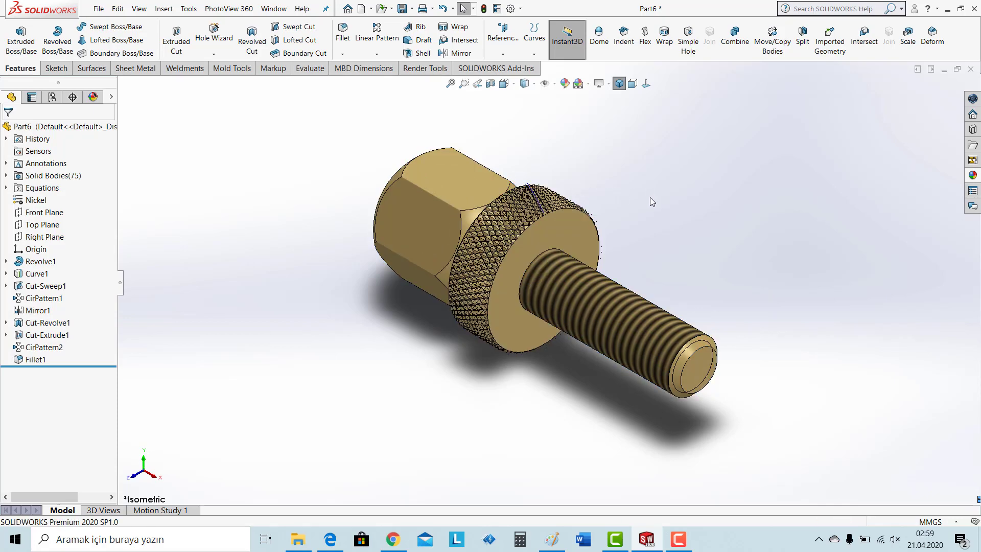
{"action": "middle_click_drag", "start_coordinate": [583, 244], "coordinate": [608, 232]}
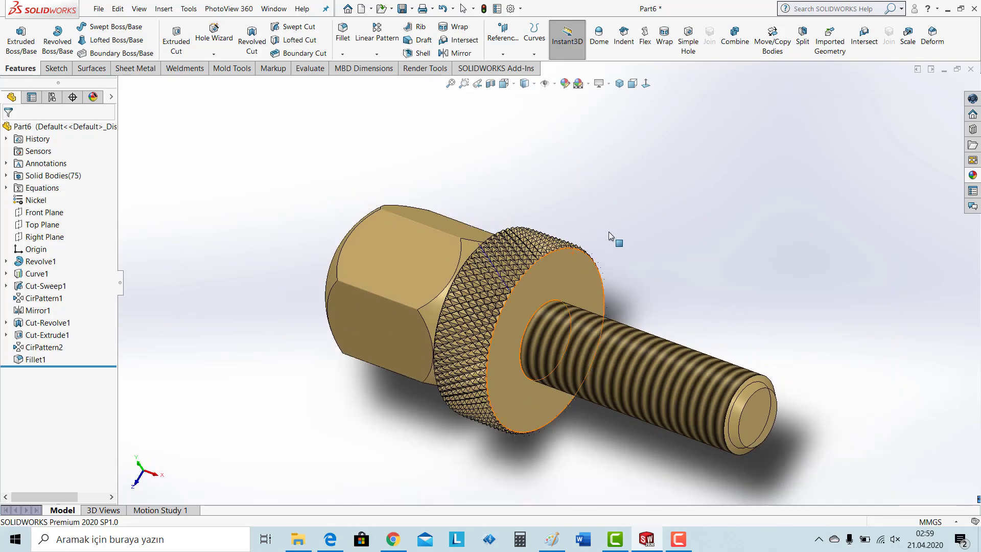
{"action": "left_click", "coordinate": [619, 84]}
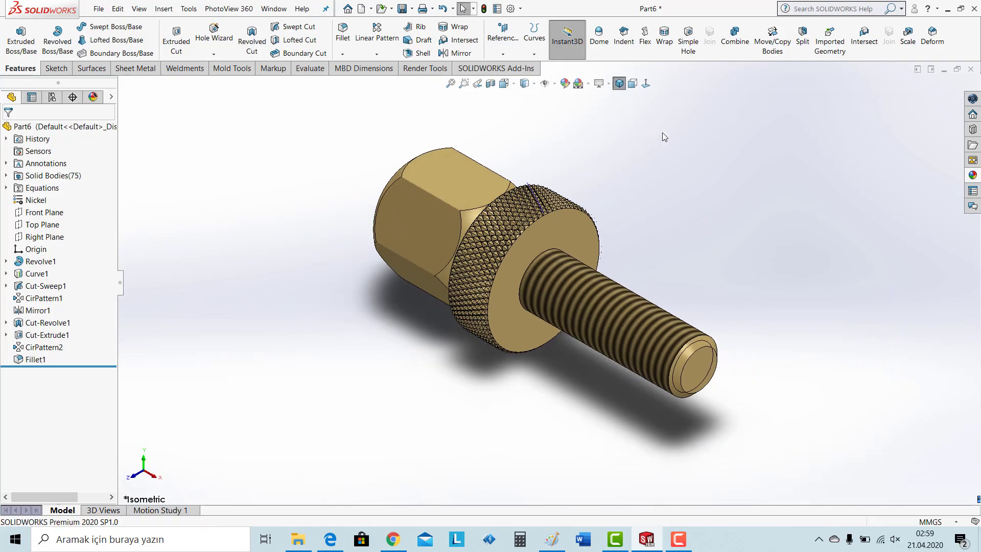
Step: Apply the Backdrop - Studio Room 2 scene from the basic scenes as the part's background
{"action": "left_click", "coordinate": [972, 175]}
{"action": "left_click", "coordinate": [789, 101]}
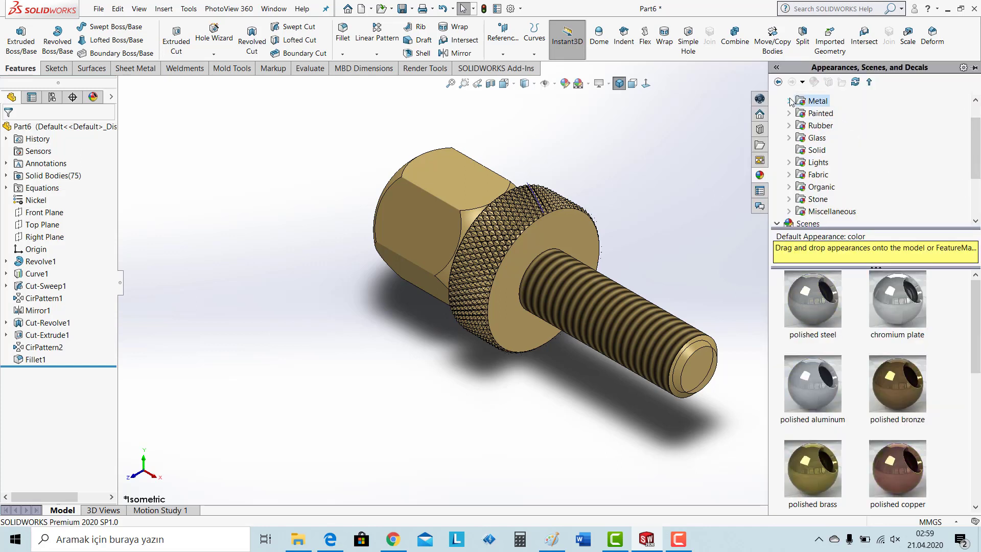
{"action": "scroll", "coordinate": [962, 164], "scroll_direction": "down", "scroll_amount": 2}
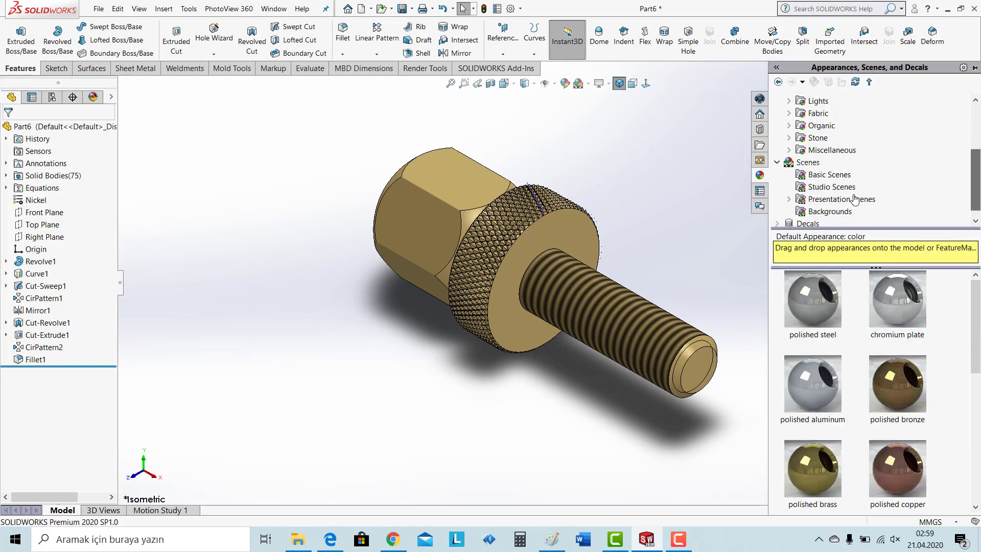
{"action": "left_click", "coordinate": [828, 175]}
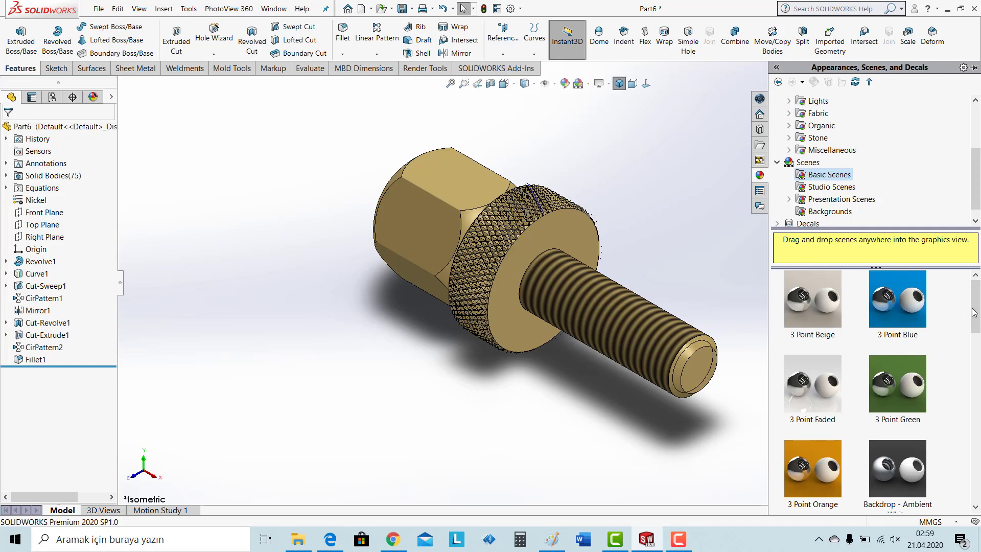
{"action": "left_click_drag", "start_coordinate": [973, 312], "coordinate": [979, 466]}
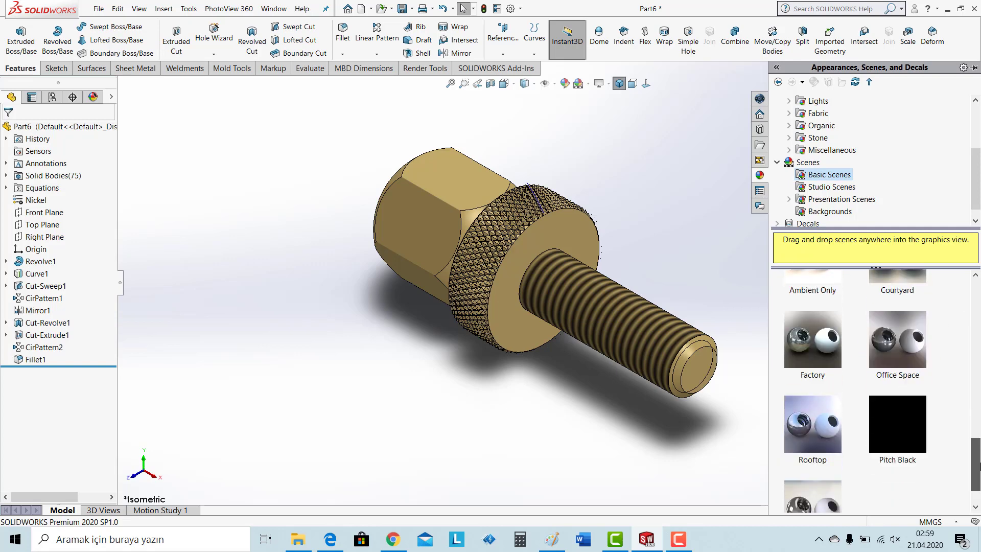
{"action": "double_click", "coordinate": [819, 491]}
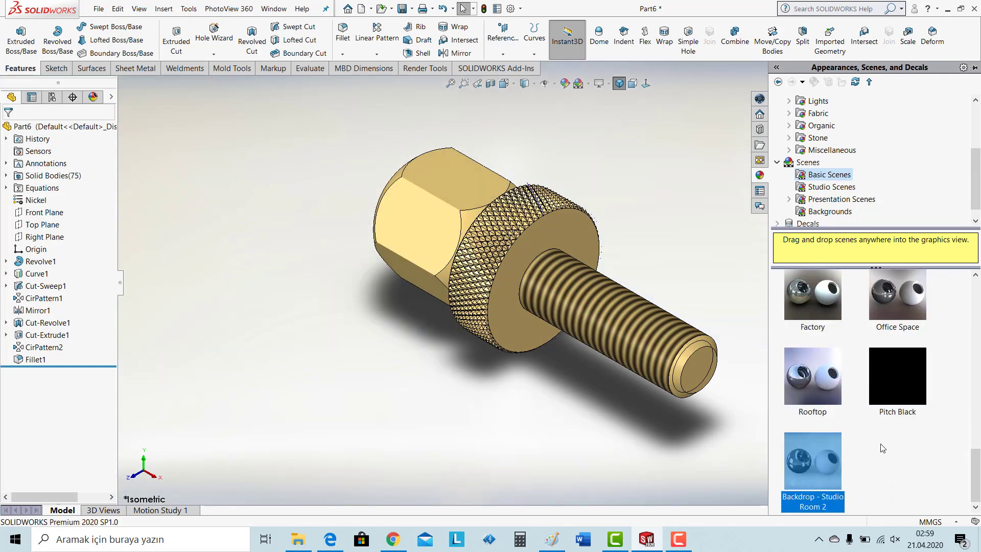
Step: Compare the Office Space scene with Backdrop - Studio Room 2 by applying them alternately, ending on Office Space
{"action": "double_click", "coordinate": [902, 277]}
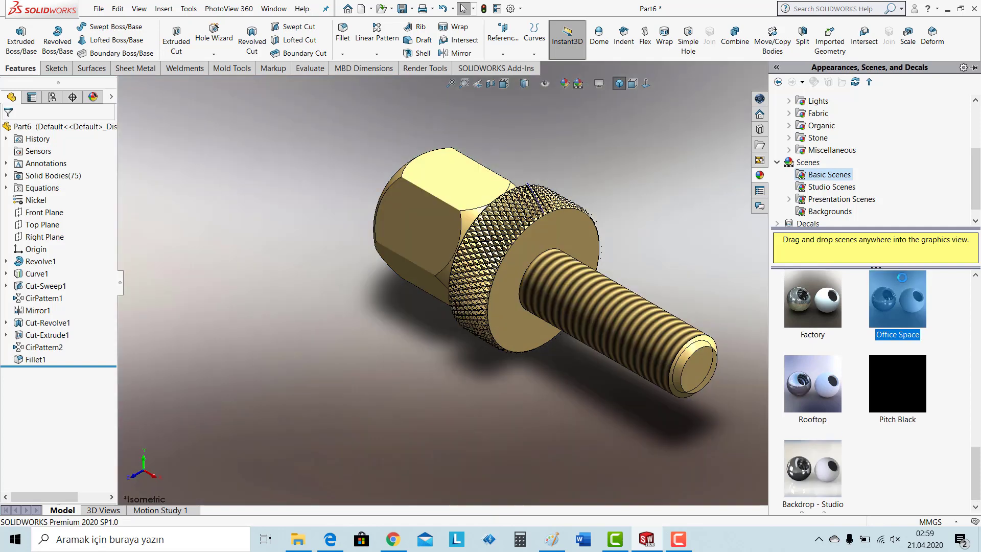
{"action": "double_click", "coordinate": [824, 464]}
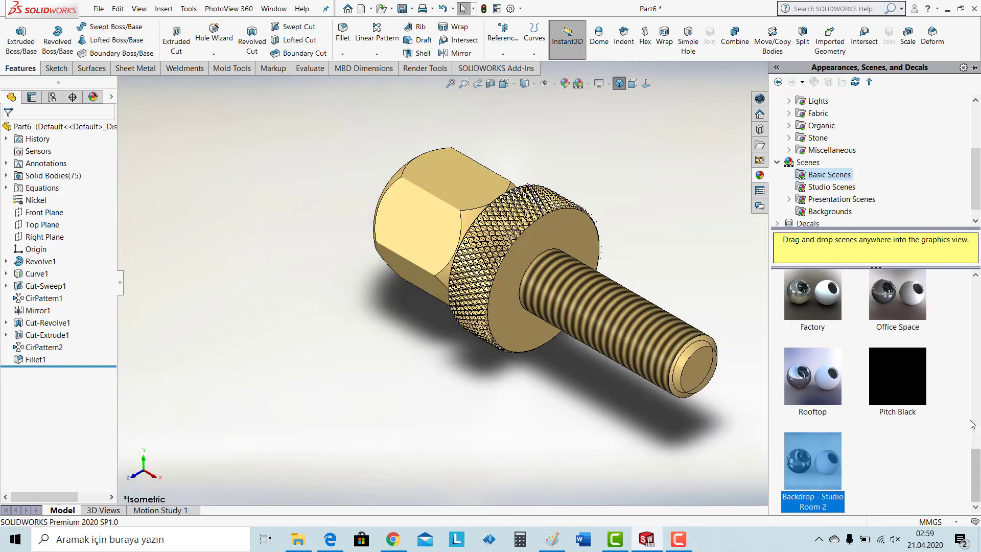
{"action": "double_click", "coordinate": [902, 291]}
Step: Try the Courtyard and Plain White scenes, and reapply Office Space
{"action": "left_click", "coordinate": [976, 435]}
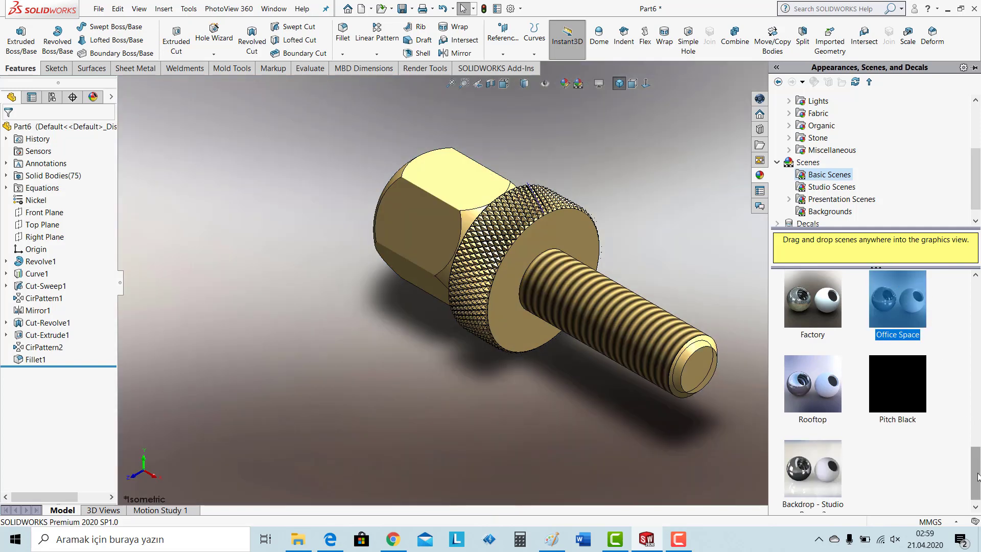
{"action": "double_click", "coordinate": [903, 404]}
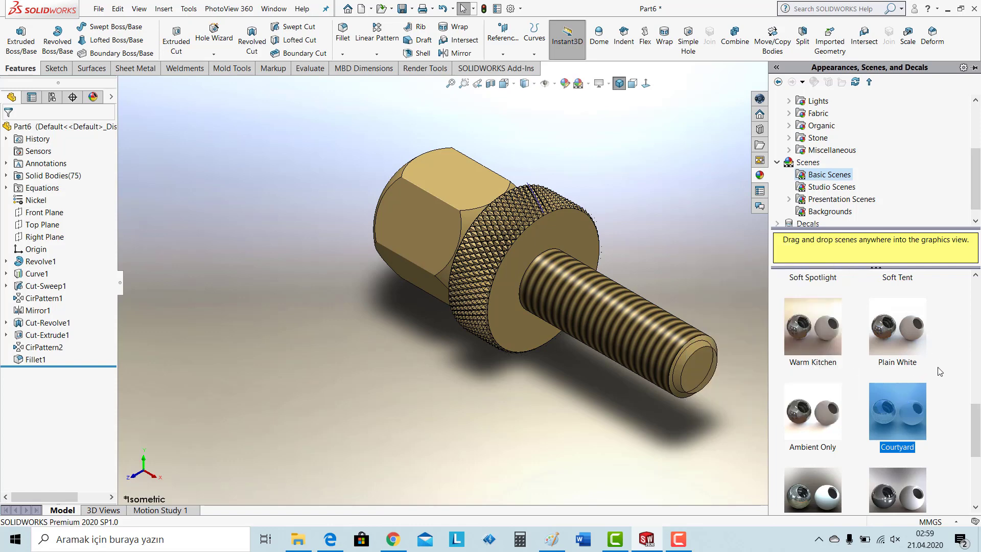
{"action": "double_click", "coordinate": [901, 317]}
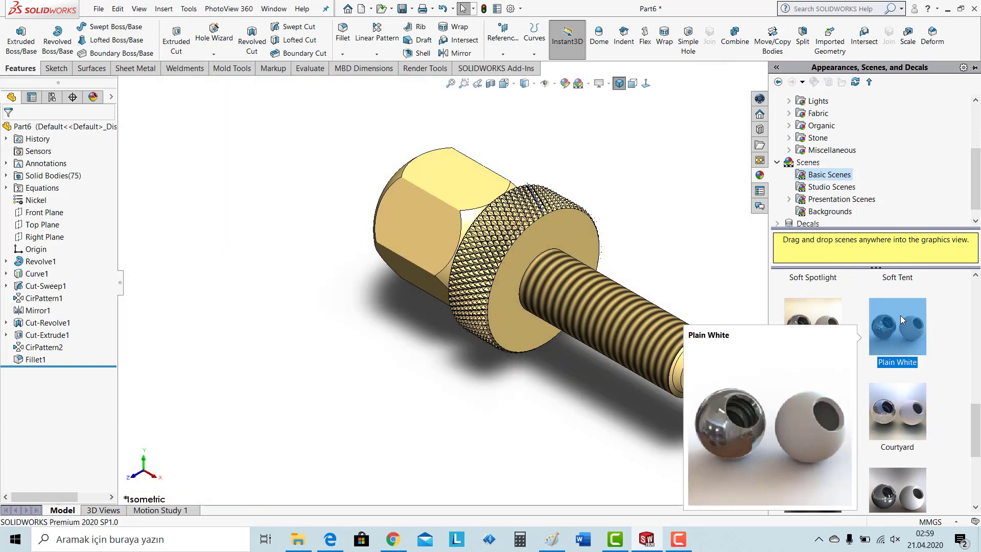
{"action": "left_click_drag", "start_coordinate": [974, 439], "coordinate": [974, 484]}
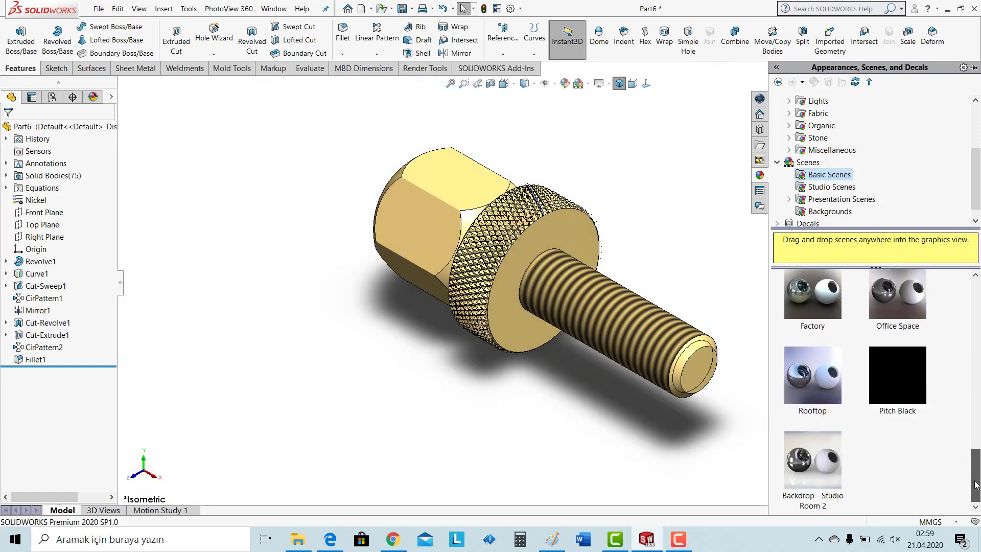
{"action": "double_click", "coordinate": [903, 286]}
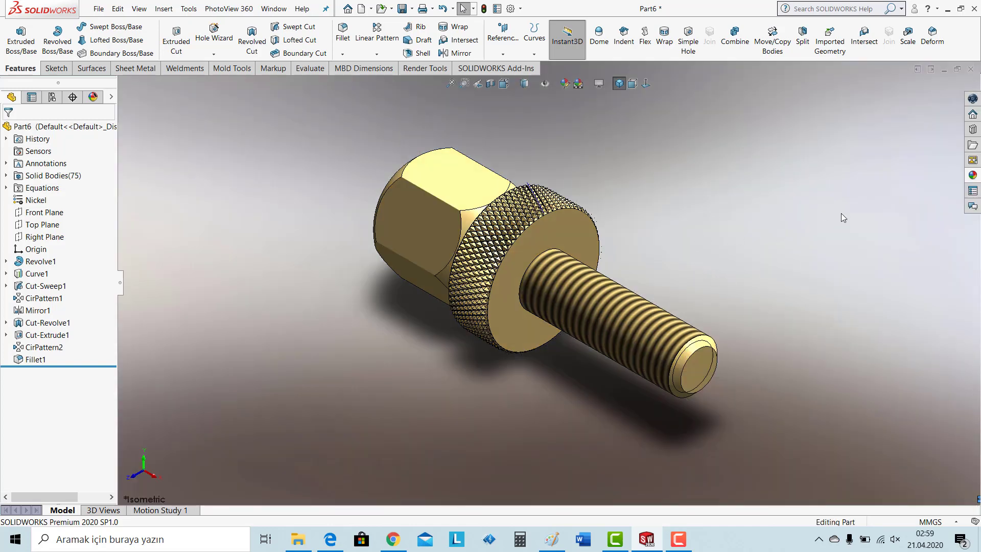
Step: Set the part's background scene back to Backdrop - Studio Room 2
{"action": "left_click", "coordinate": [972, 176]}
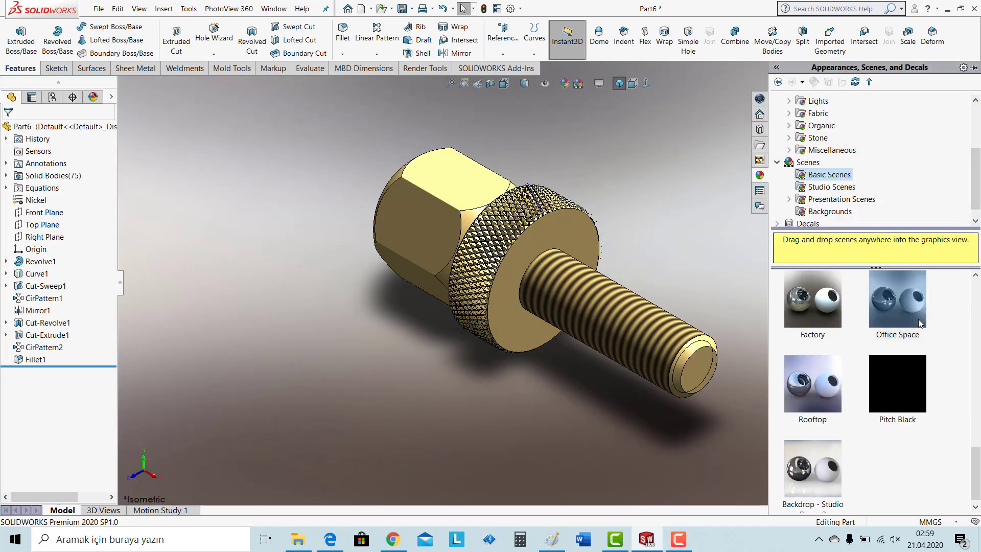
{"action": "double_click", "coordinate": [830, 449]}
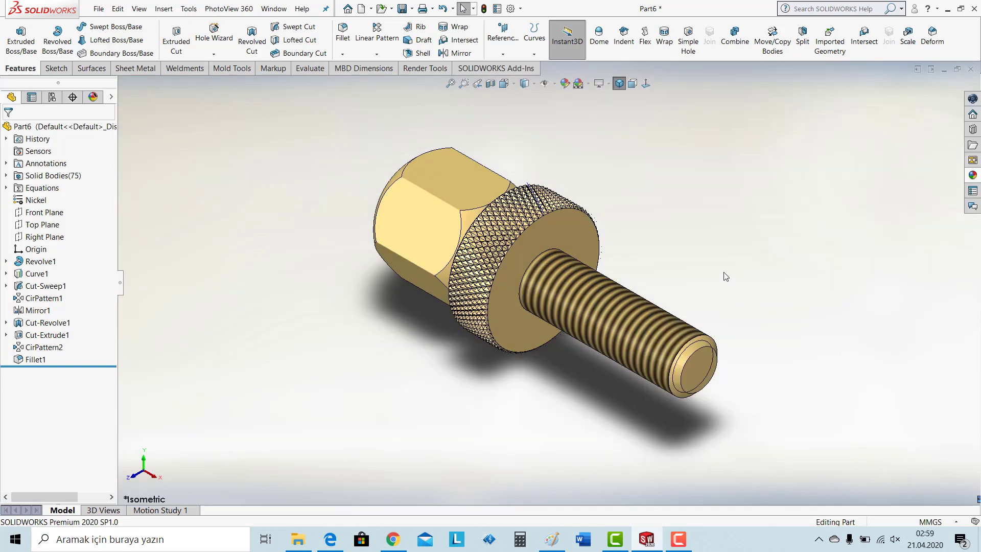
{"action": "left_click", "coordinate": [680, 538]}
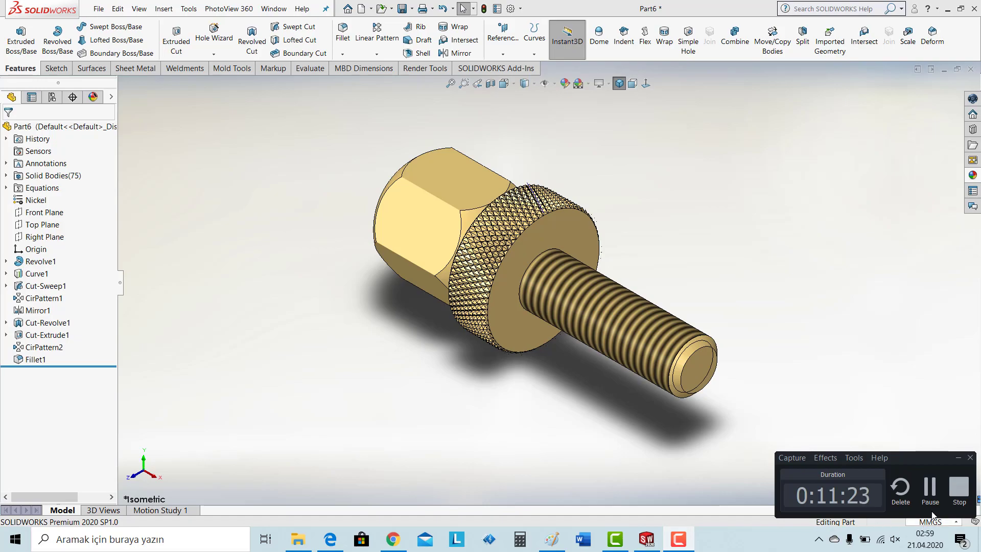